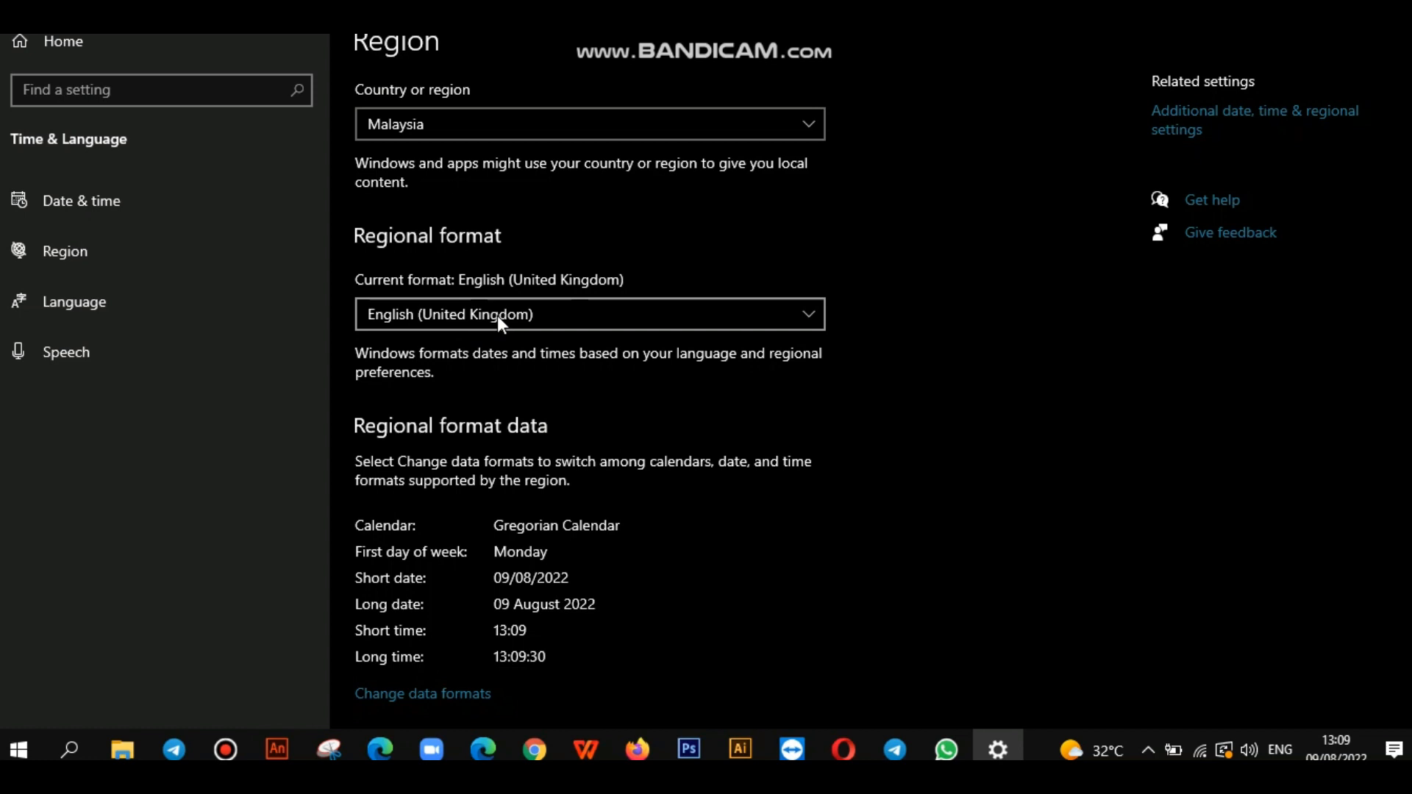
Step: Confirm the region's short date format is dd/MM/yyyy and close the formats dialog
{"action": "left_click", "coordinate": [1175, 132]}
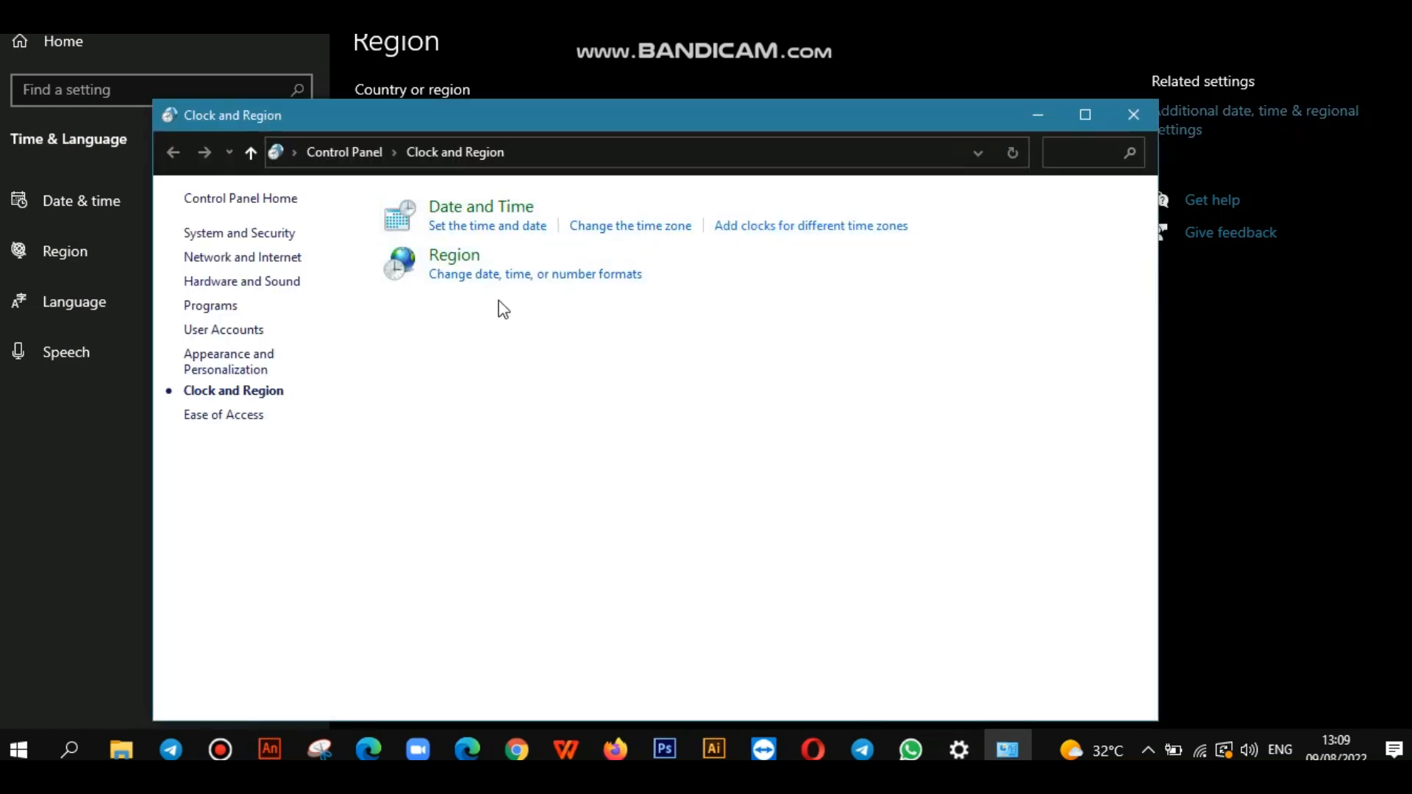
{"action": "left_click", "coordinate": [495, 280]}
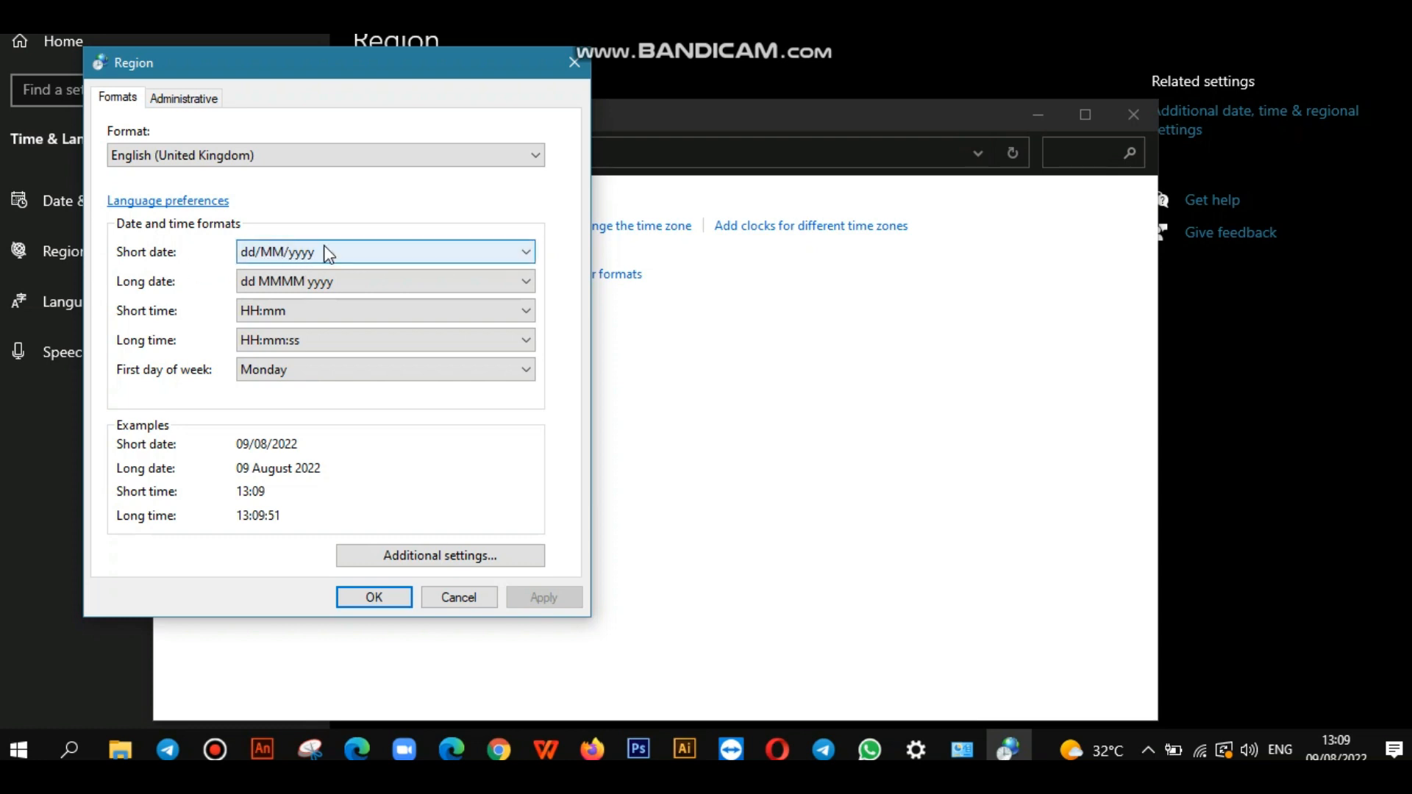
{"action": "left_click", "coordinate": [399, 595]}
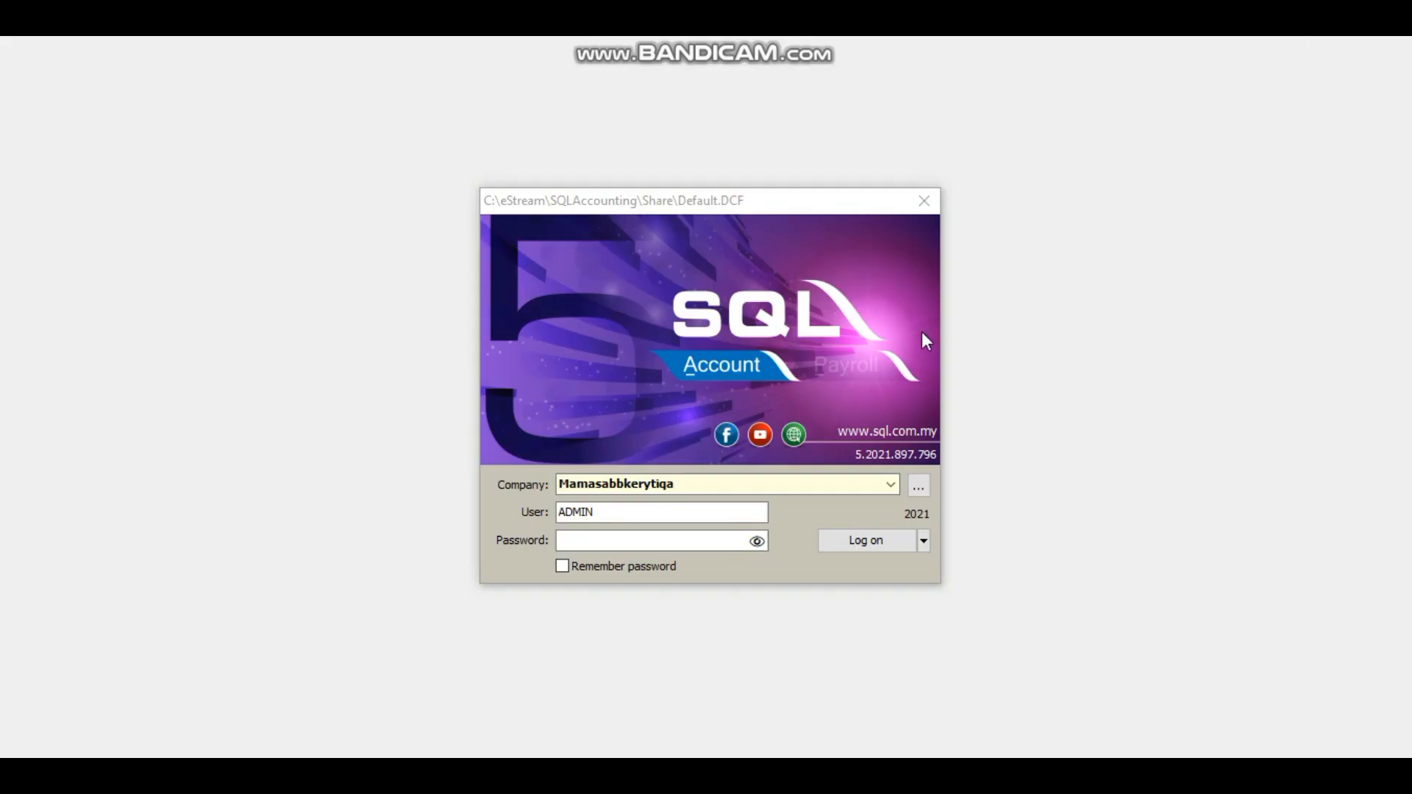
Step: Create a sample database named Demo Company (ACC-0002.FDB) from the company database list
{"action": "left_click", "coordinate": [919, 485]}
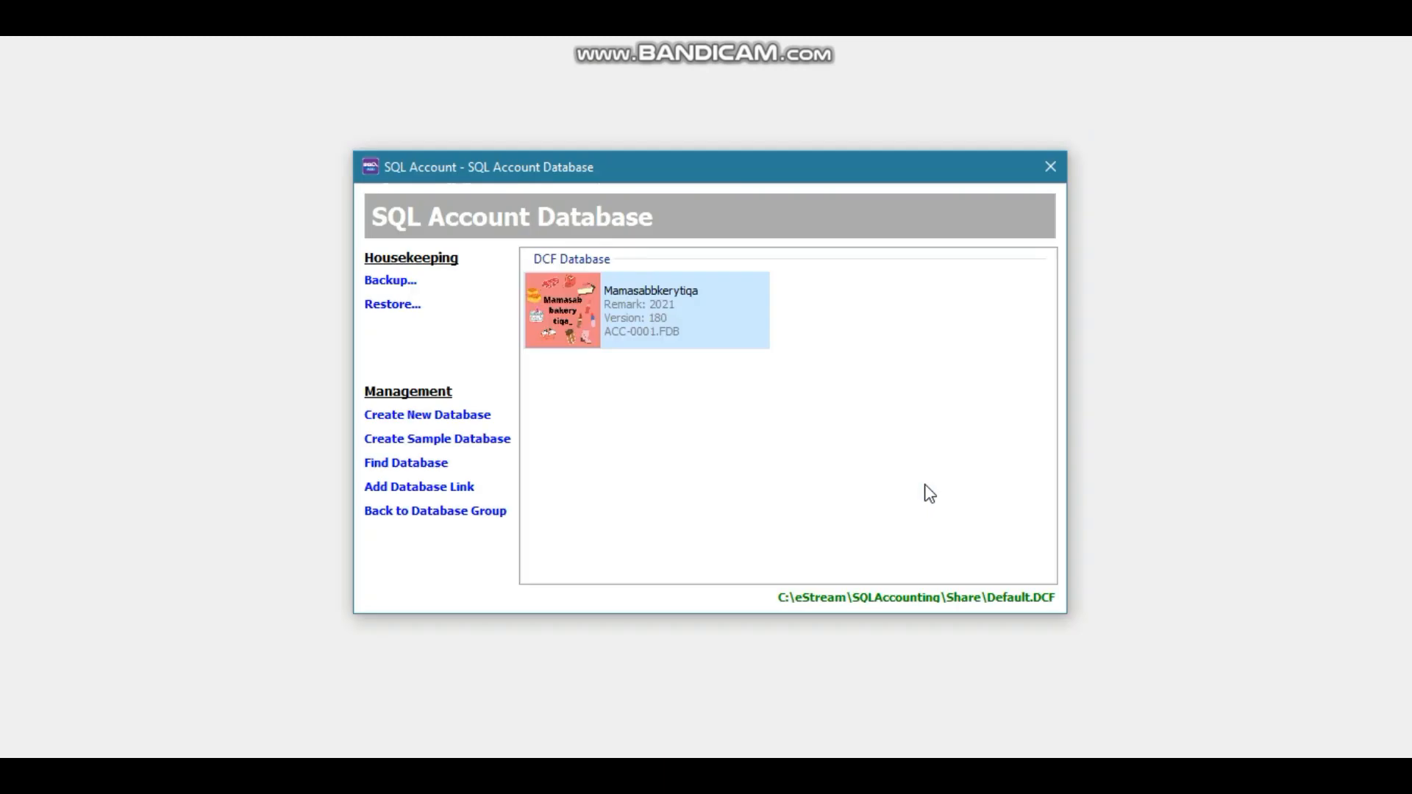
{"action": "left_click", "coordinate": [418, 441]}
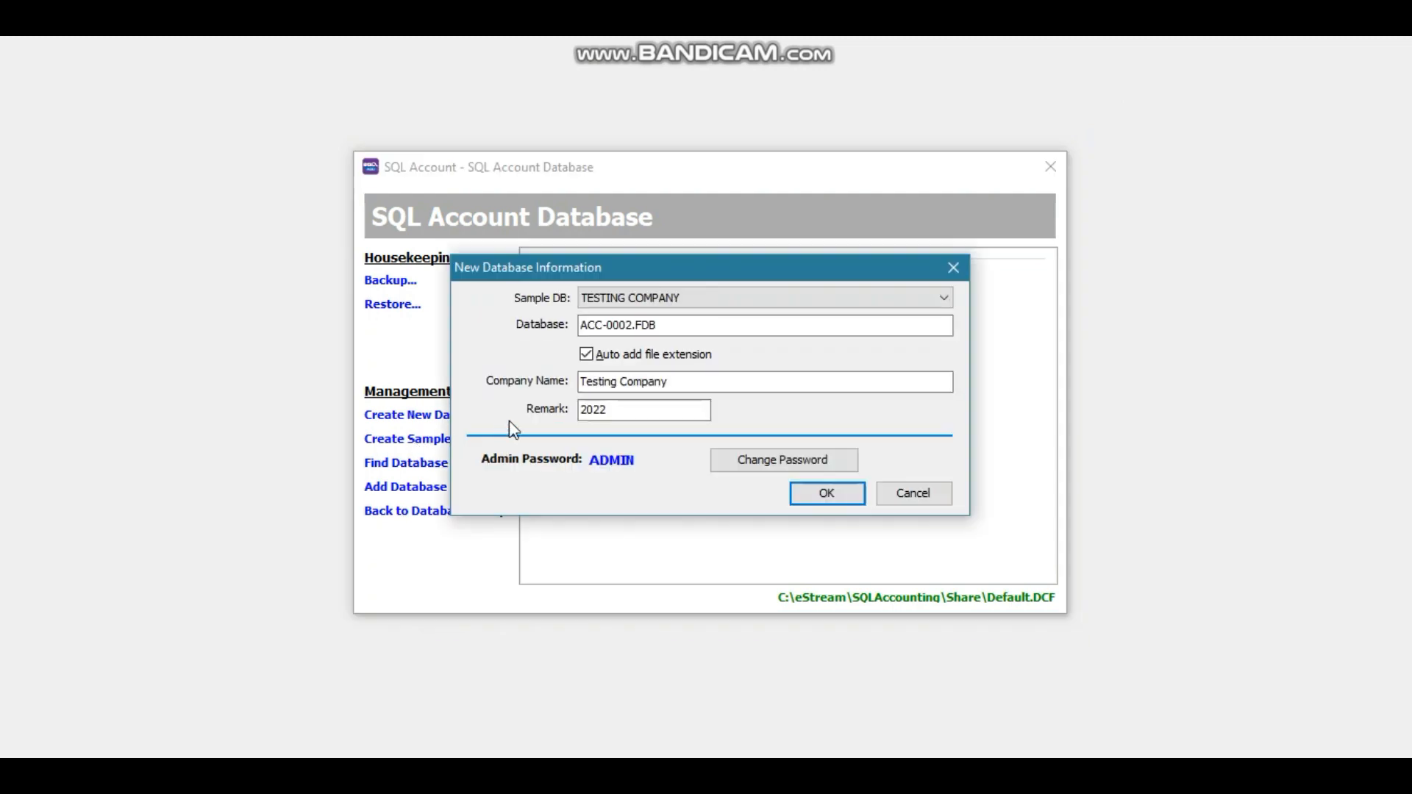
{"action": "double_click", "coordinate": [618, 382]}
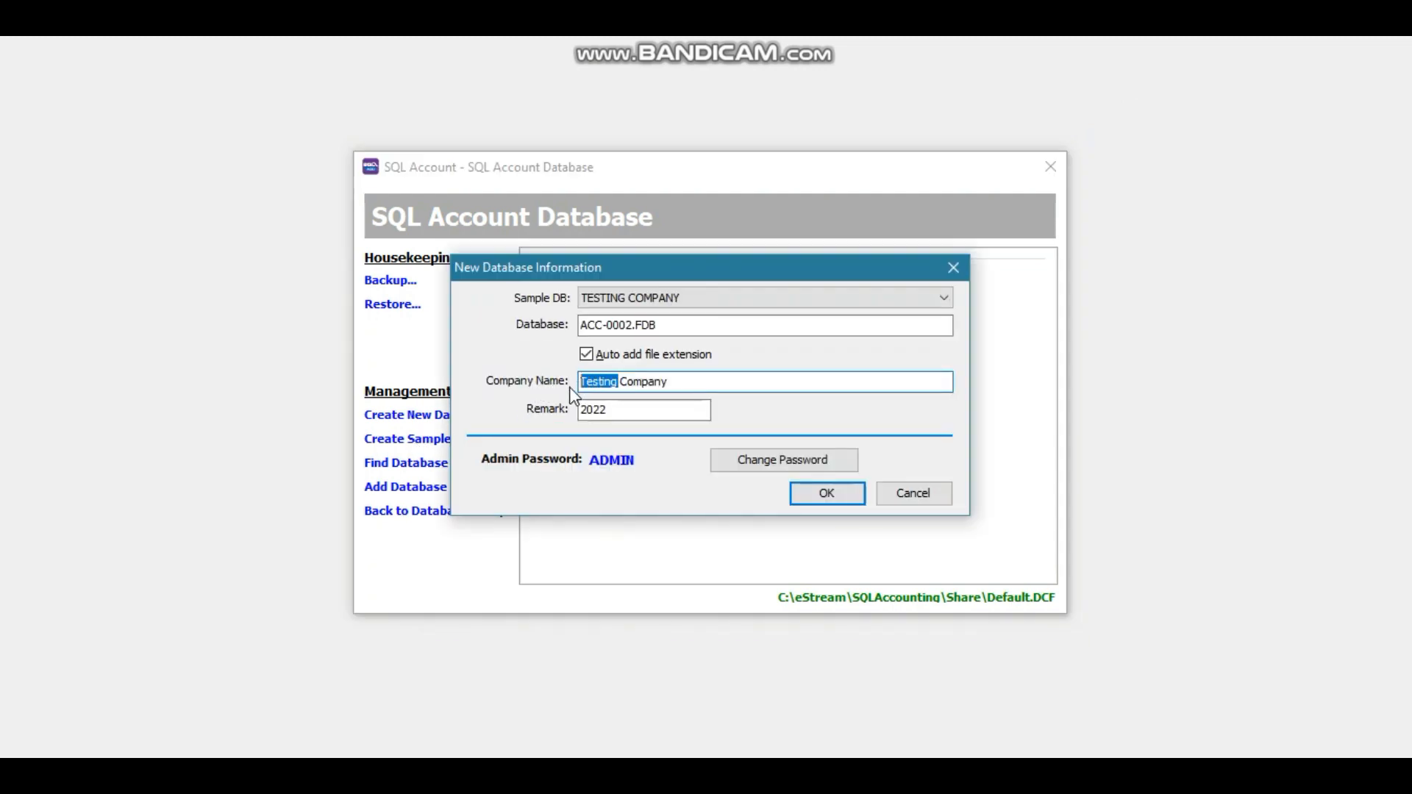
{"action": "type", "text": "Demo"}
{"action": "left_click", "coordinate": [818, 495]}
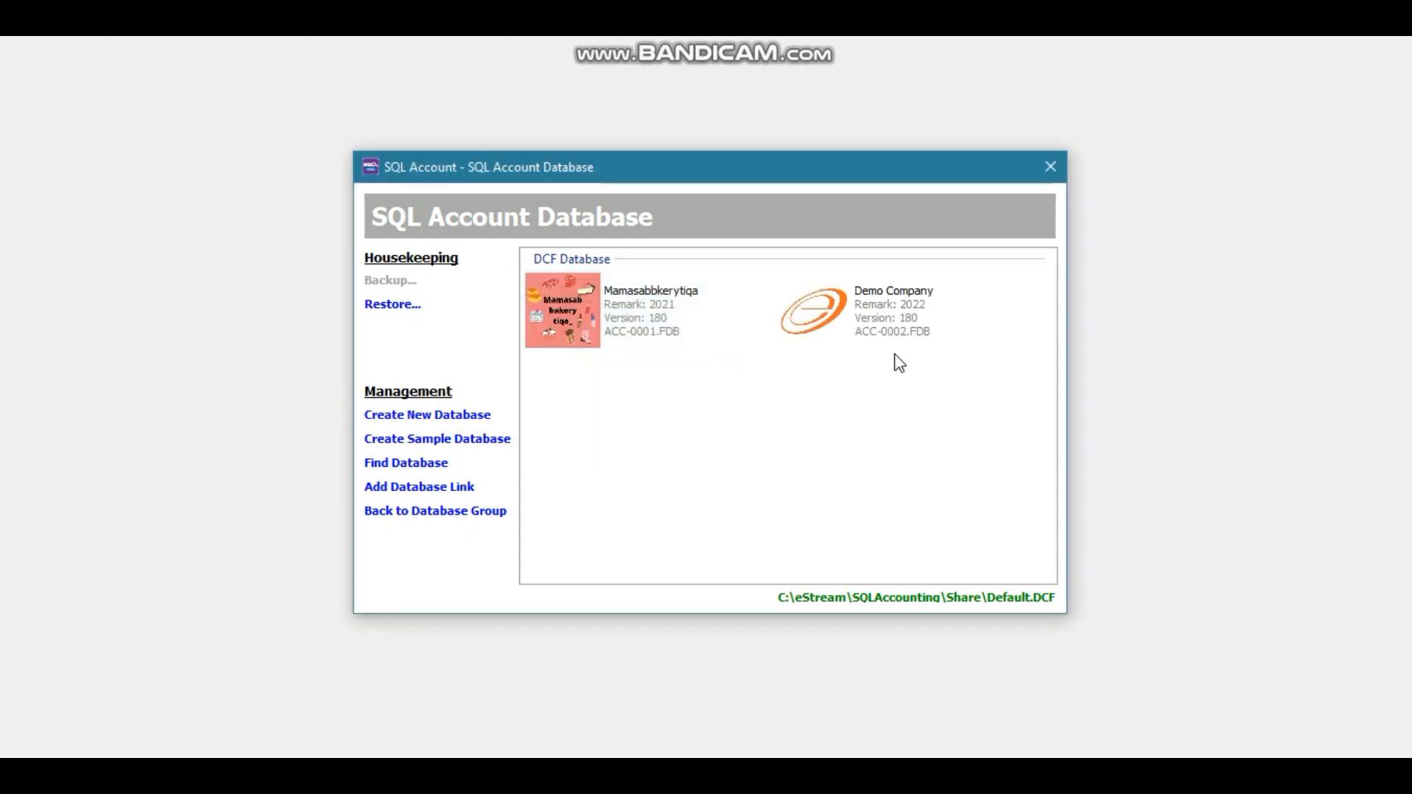
Step: Open Demo Company from the database list and log on with the admin password
{"action": "left_click", "coordinate": [902, 334]}
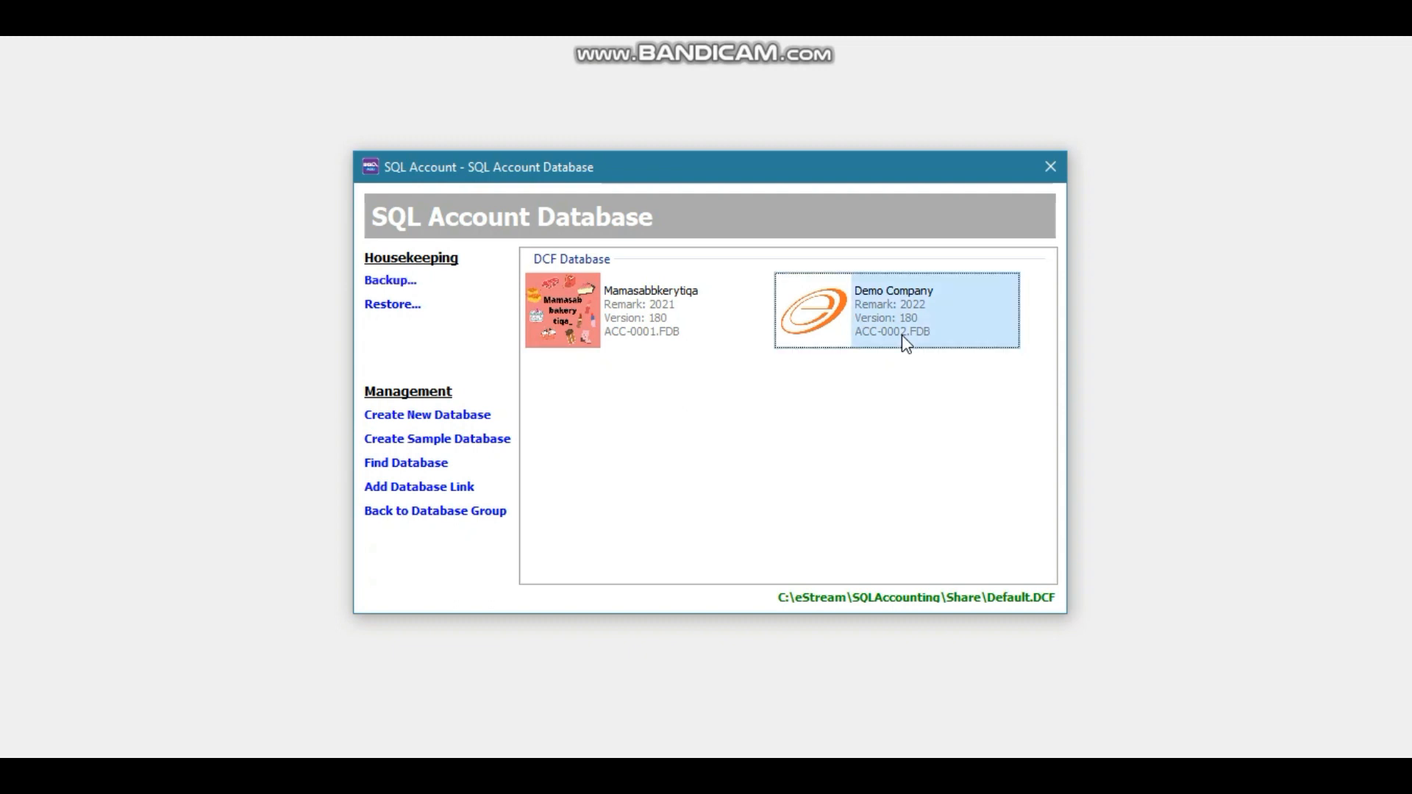
{"action": "double_click", "coordinate": [902, 334]}
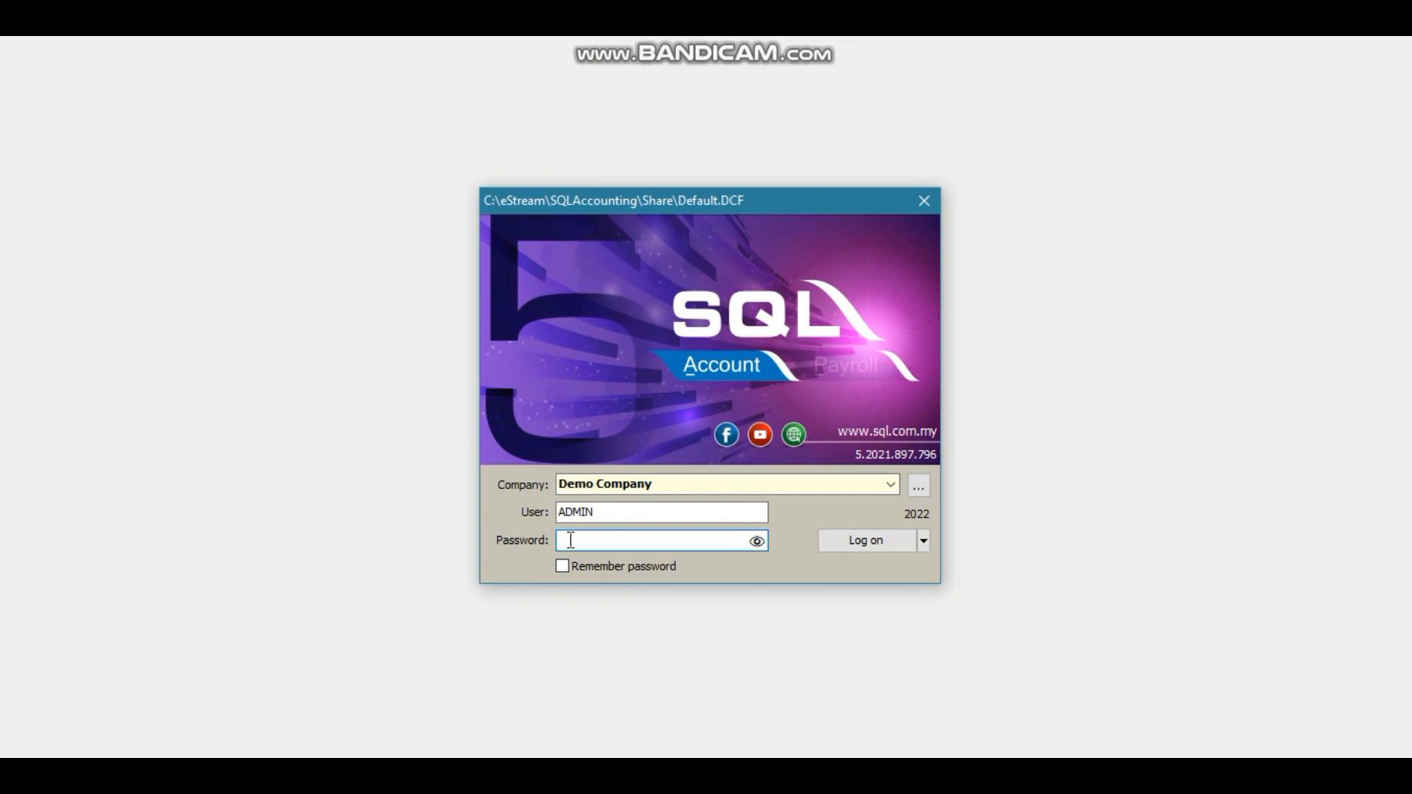
{"action": "type", "text": "A"}
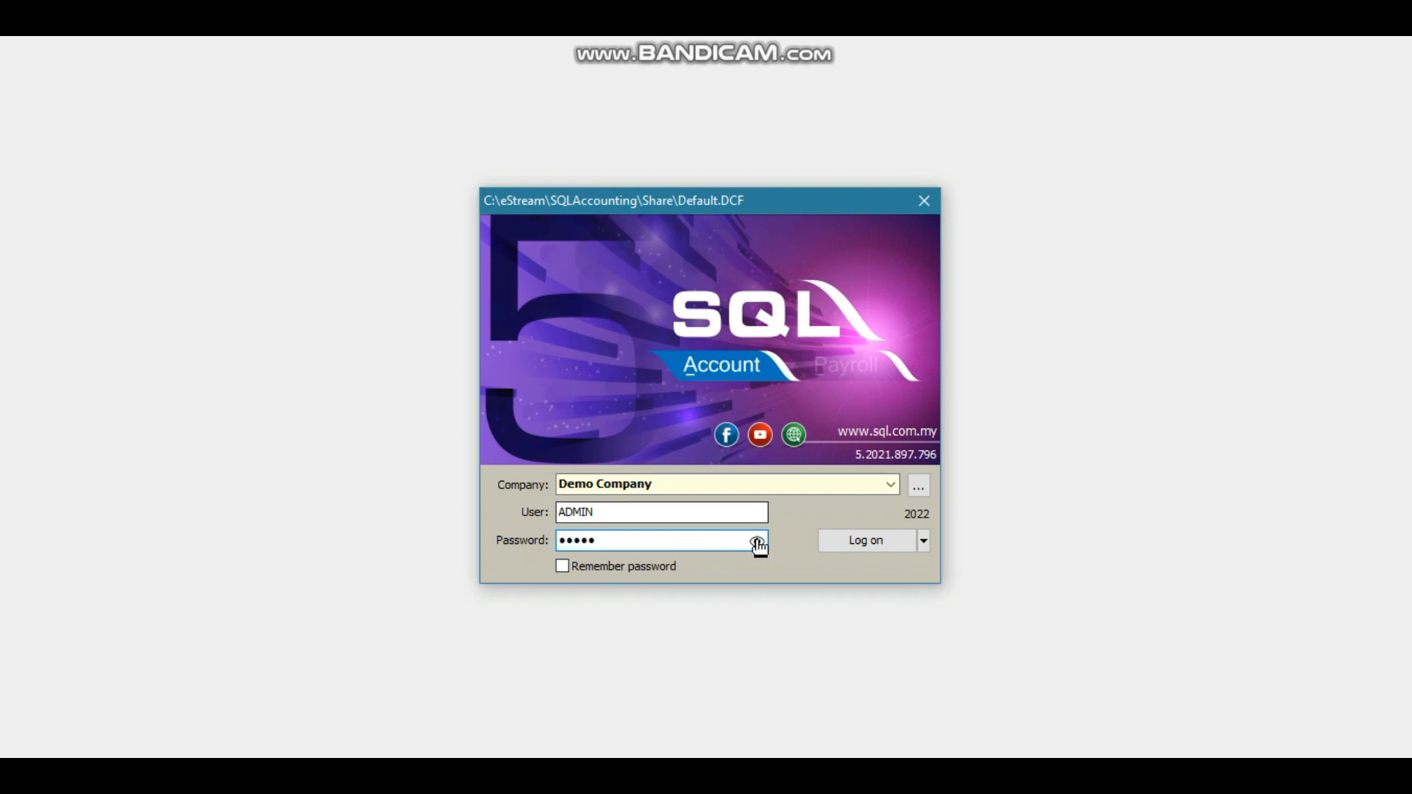
{"action": "left_click", "coordinate": [885, 544]}
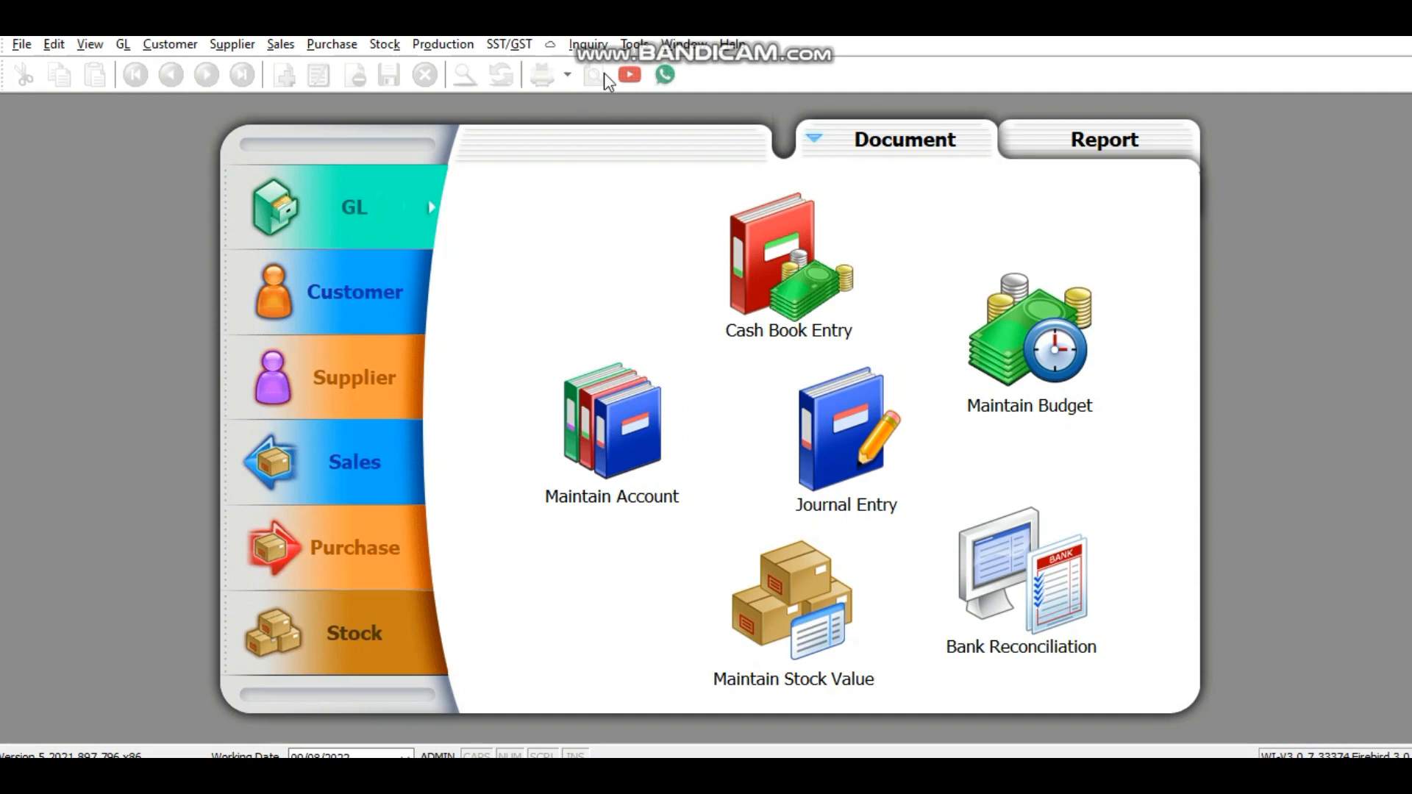
{"action": "left_click", "coordinate": [634, 45]}
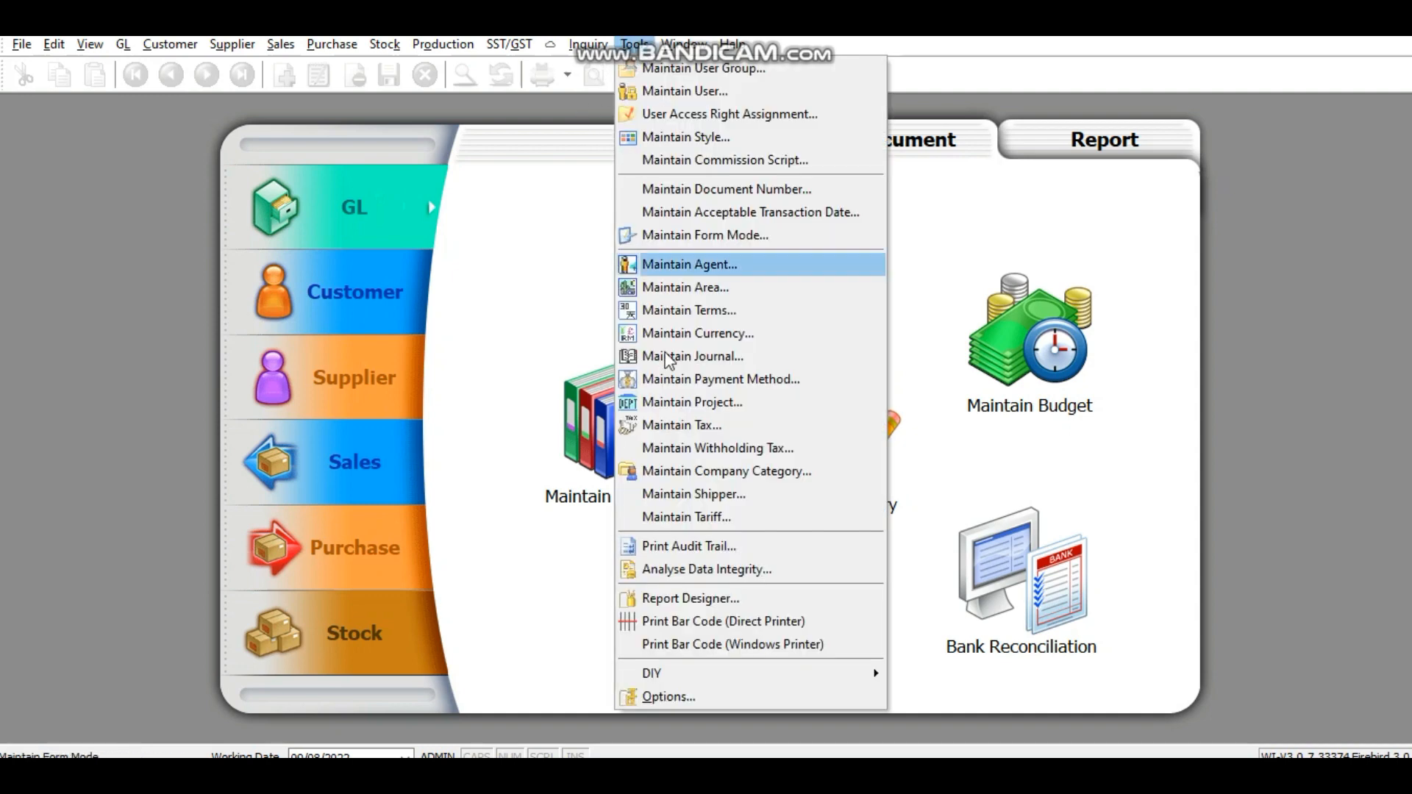
{"action": "left_click", "coordinate": [671, 696]}
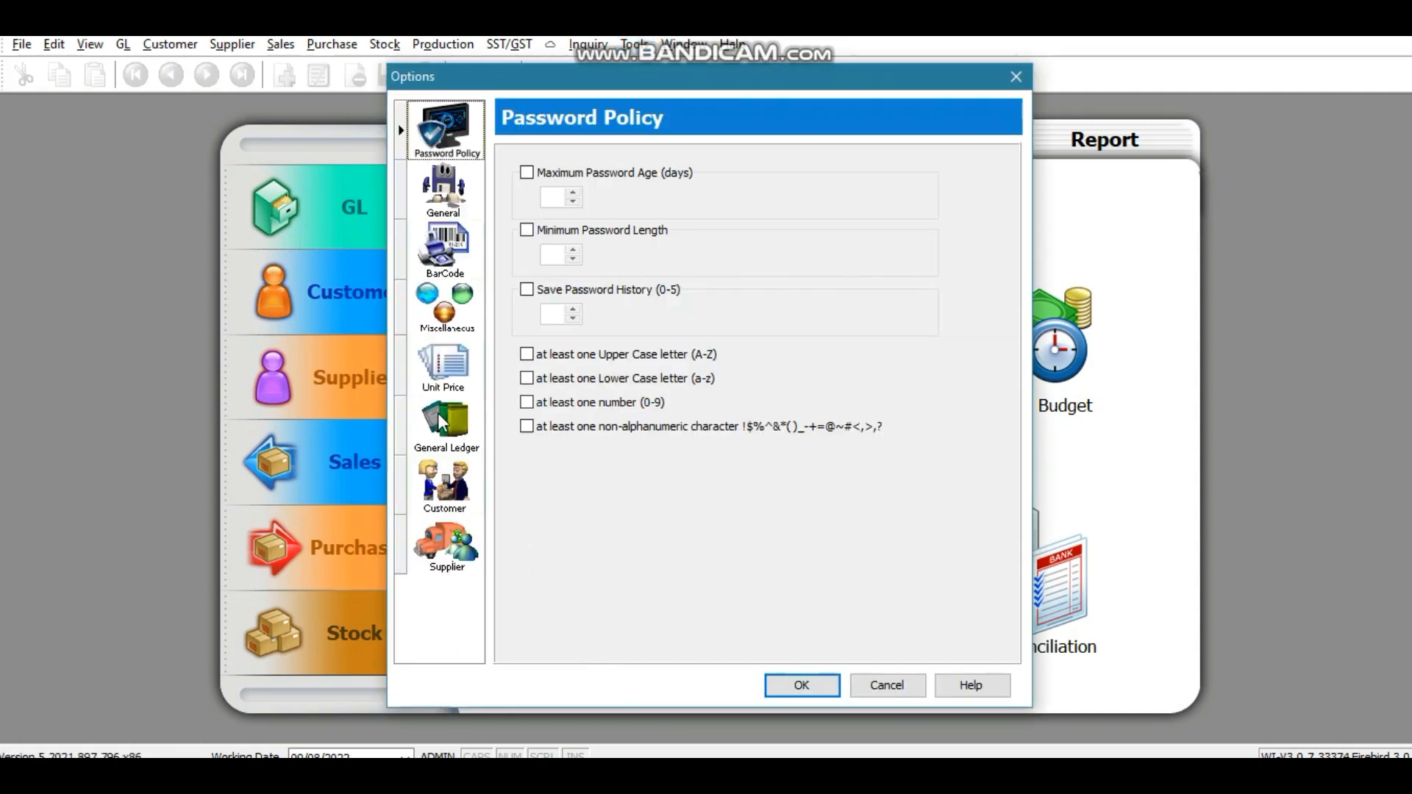
{"action": "left_click", "coordinate": [446, 427]}
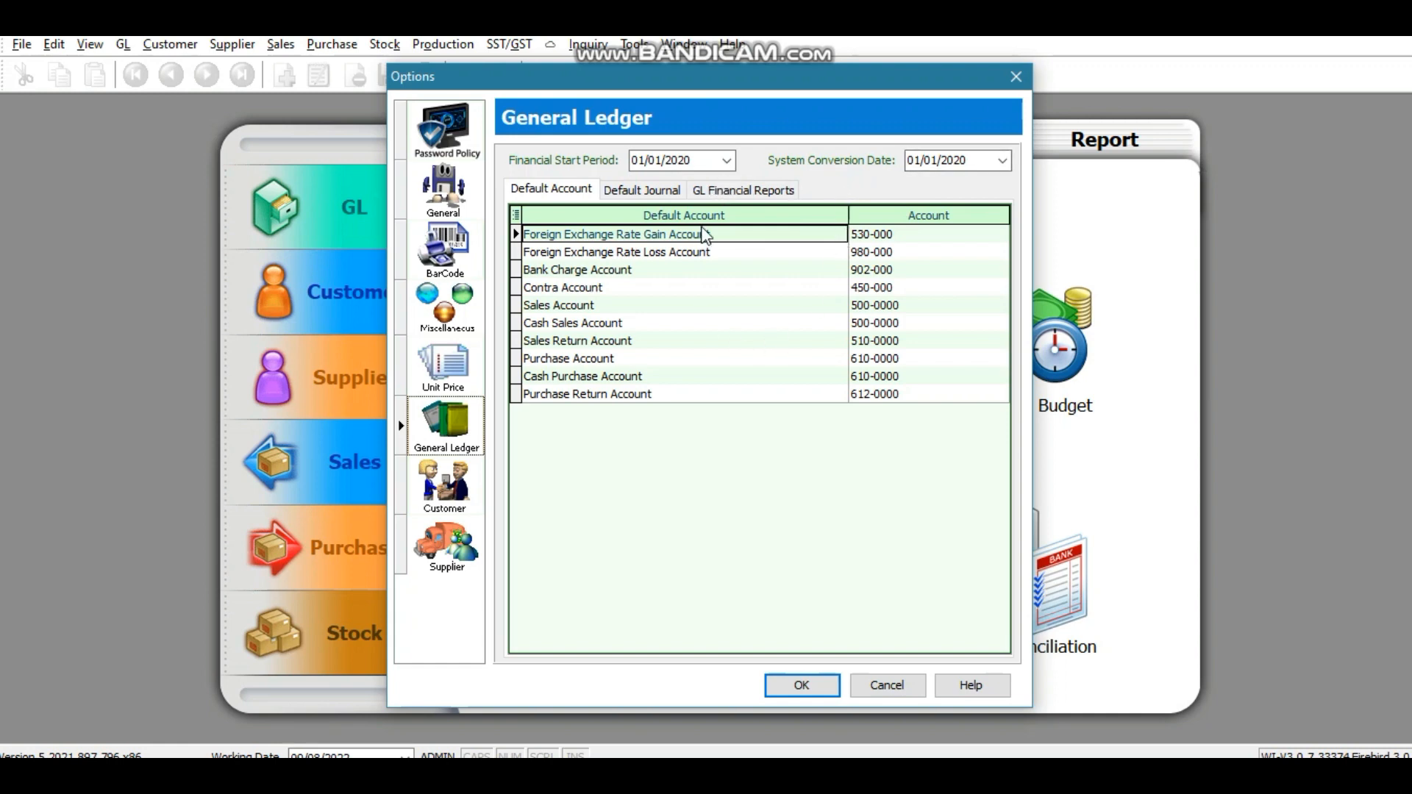
{"action": "left_click", "coordinate": [802, 687]}
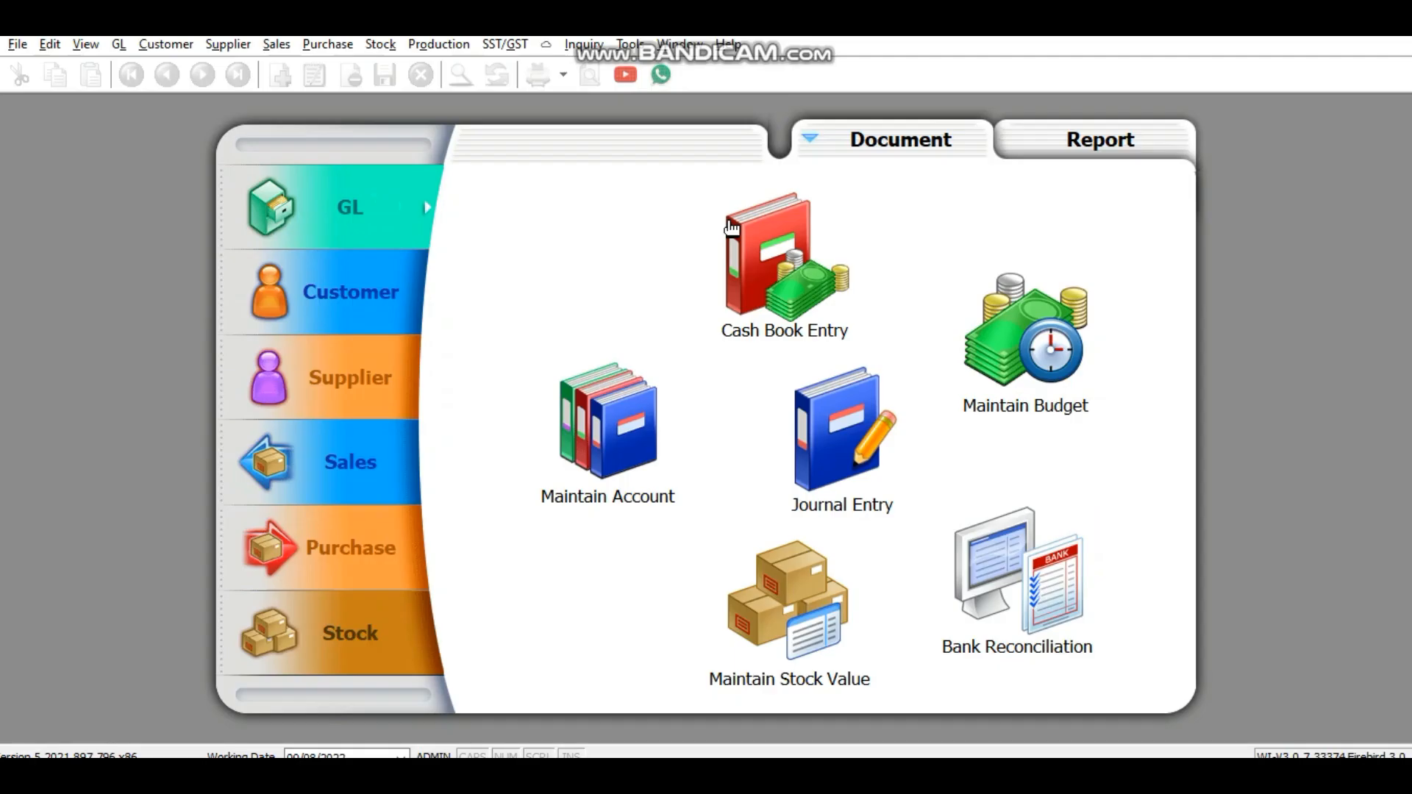
Step: Start the SST setup wizard and choose Malaysia as the country
{"action": "left_click", "coordinate": [518, 46]}
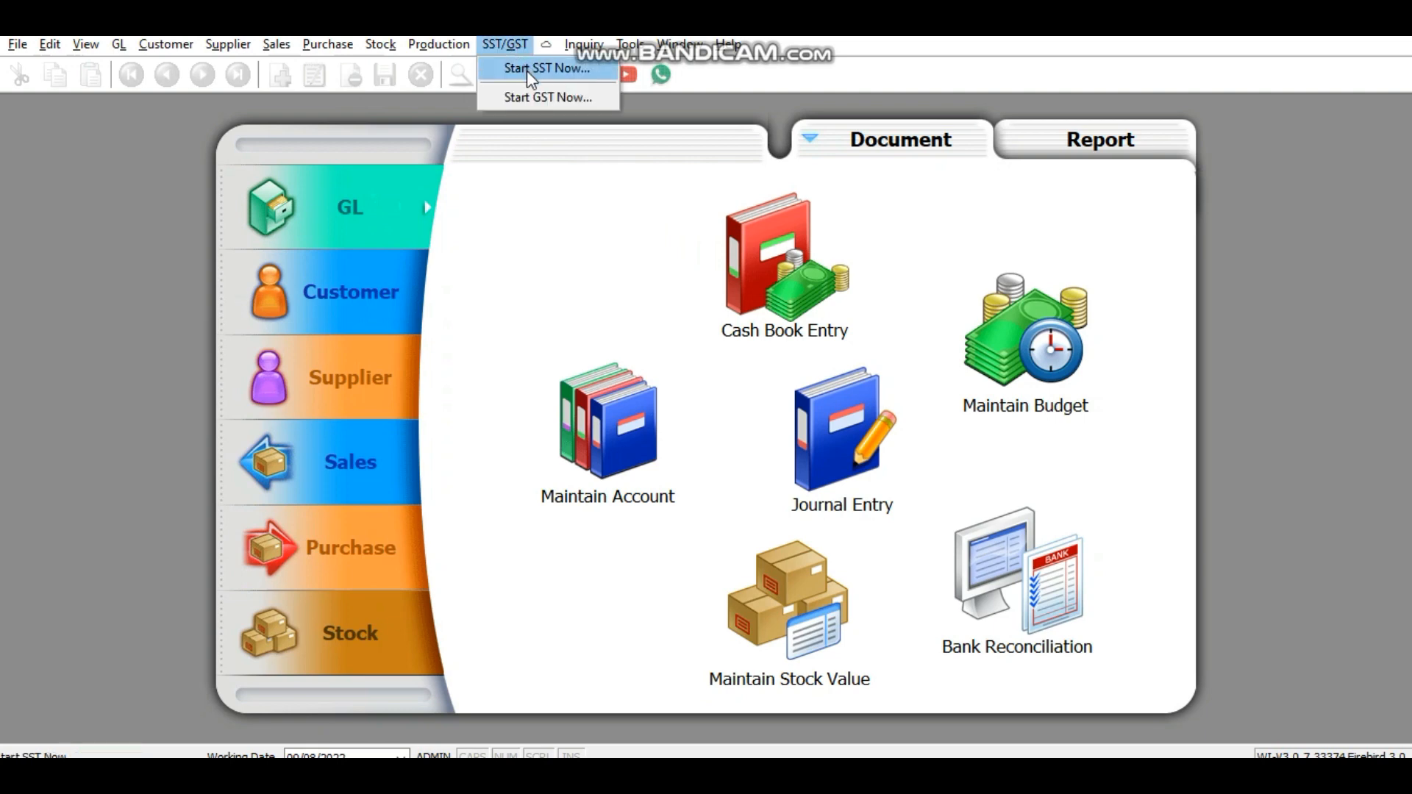
{"action": "left_click", "coordinate": [528, 72]}
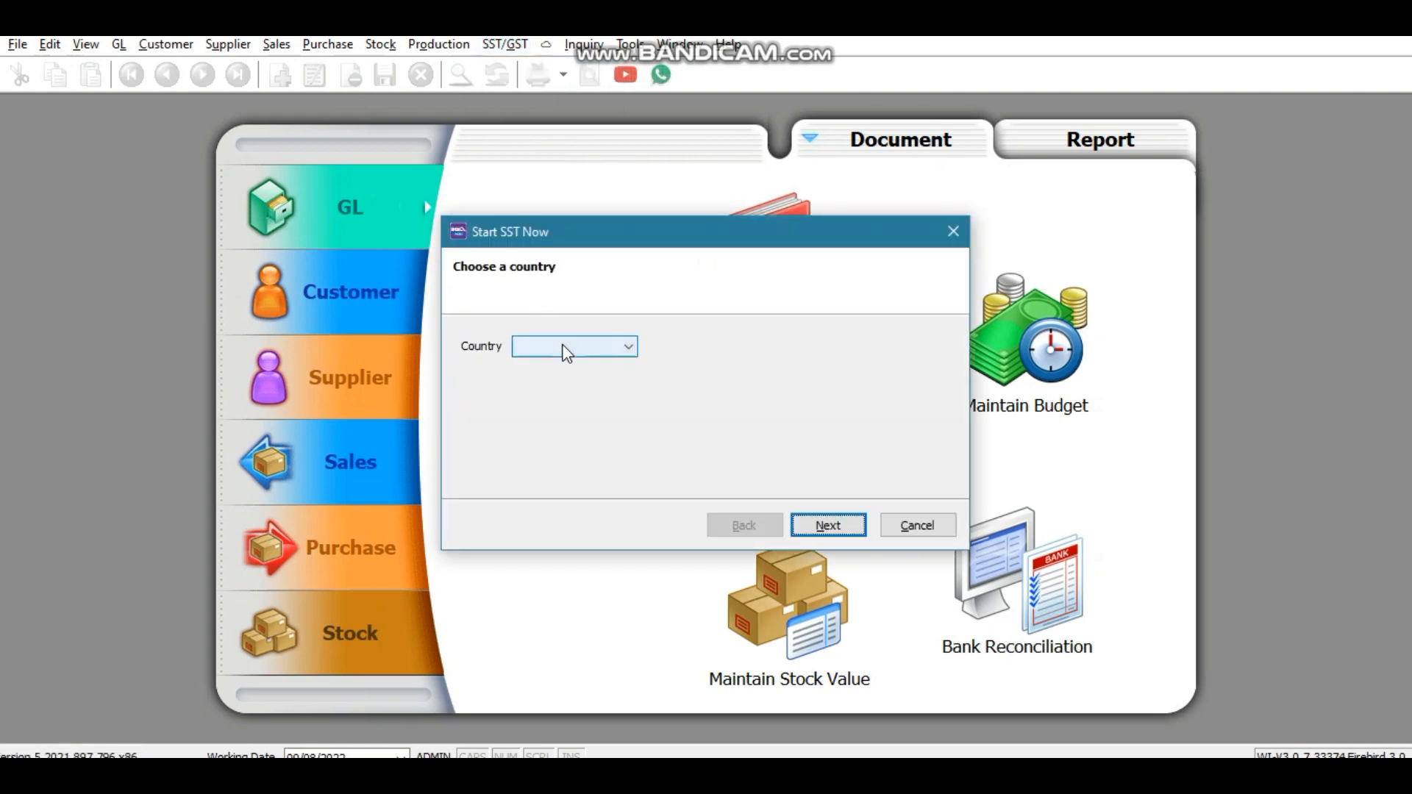
{"action": "left_click", "coordinate": [567, 349]}
{"action": "left_click", "coordinate": [560, 367]}
{"action": "left_click", "coordinate": [851, 530]}
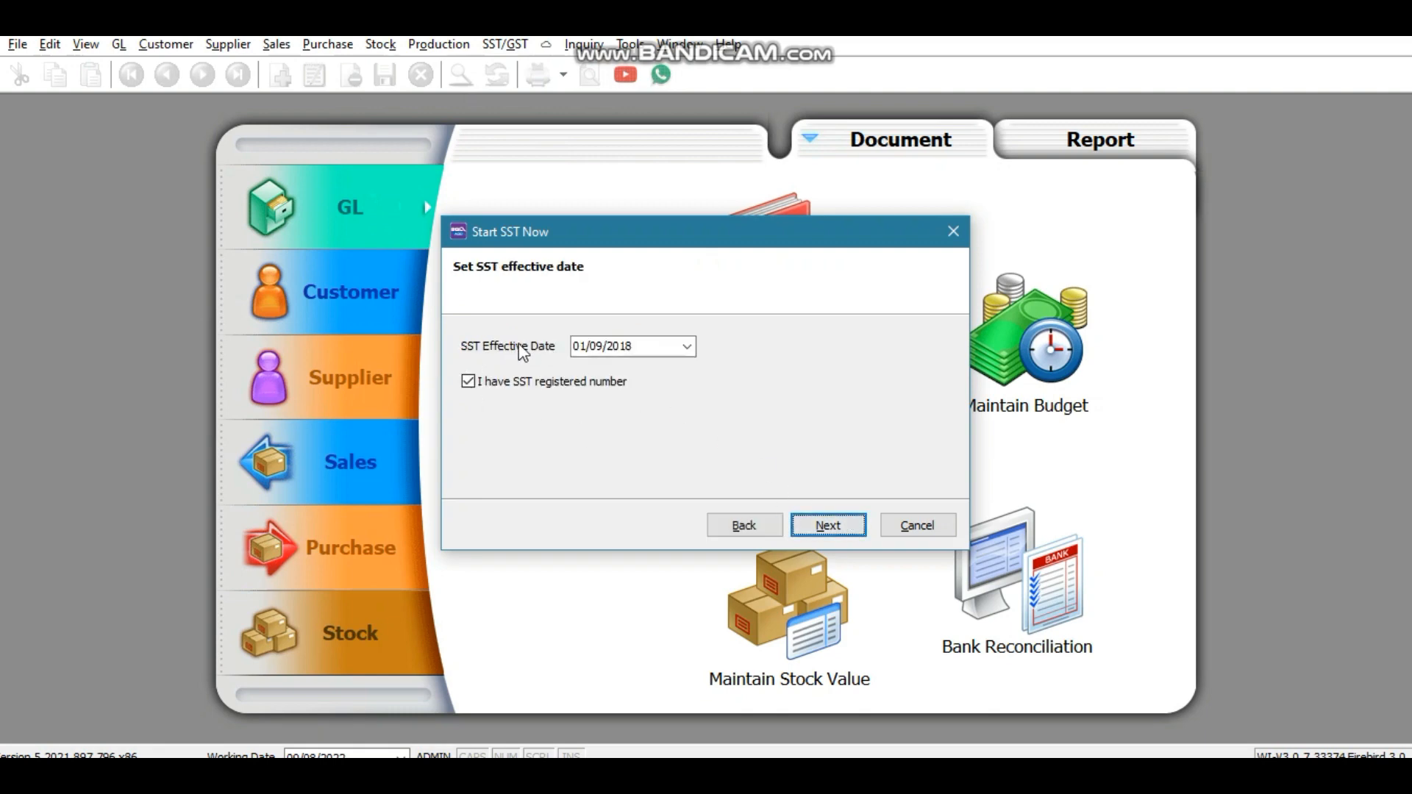
Step: Replace the SST effective date with 1/01/202 and continue
{"action": "left_click", "coordinate": [644, 354]}
{"action": "left_click", "coordinate": [647, 345]}
{"action": "key", "text": "BackSpace"}
{"action": "key", "text": "BackSpace"}
{"action": "key", "text": "BackSpace"}
{"action": "key", "text": "BackSpace"}
{"action": "type", "text": "1/1"}
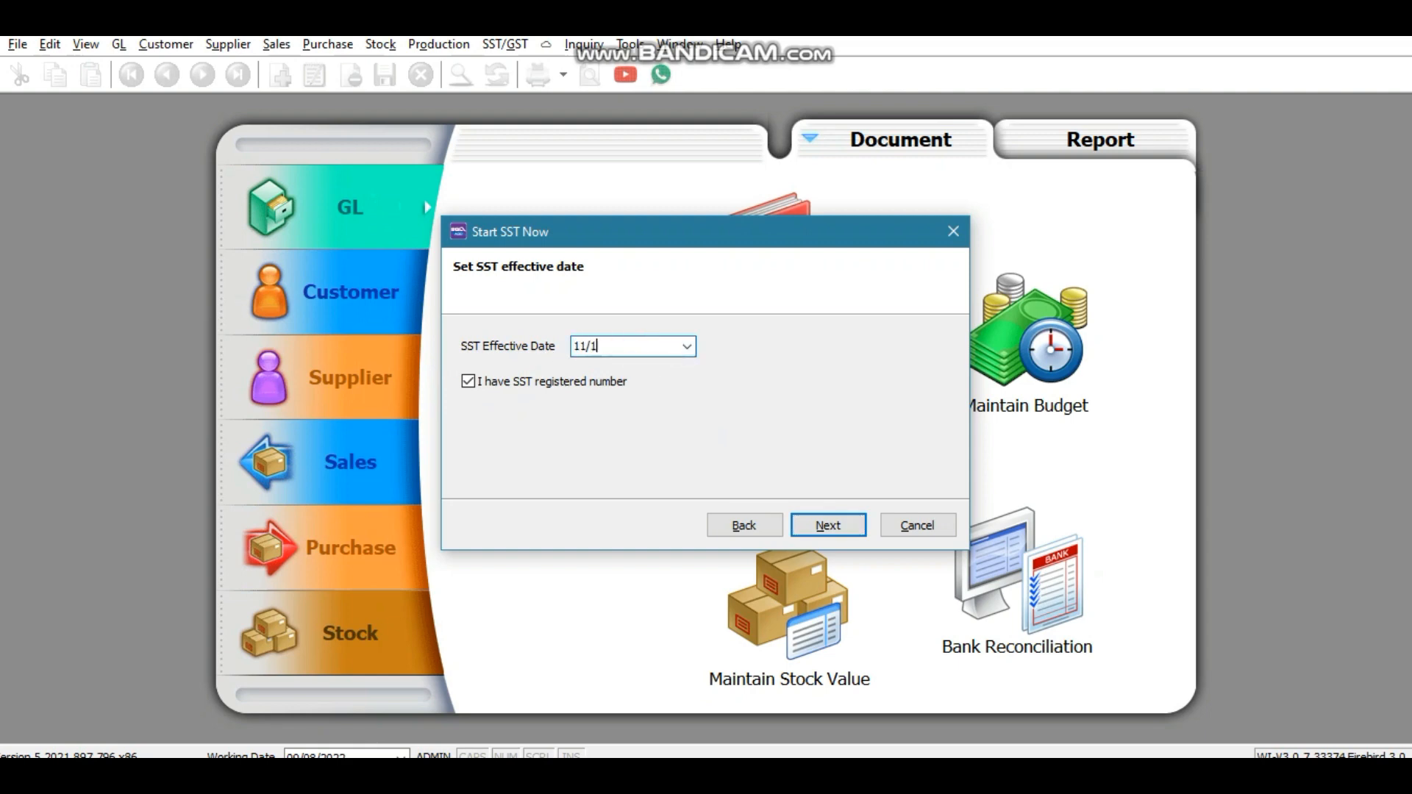
{"action": "key", "text": "BackSpace"}
{"action": "key", "text": "BackSpace"}
{"action": "key", "text": "BackSpace"}
{"action": "type", "text": "1/01/202"}
{"action": "left_click", "coordinate": [837, 523]}
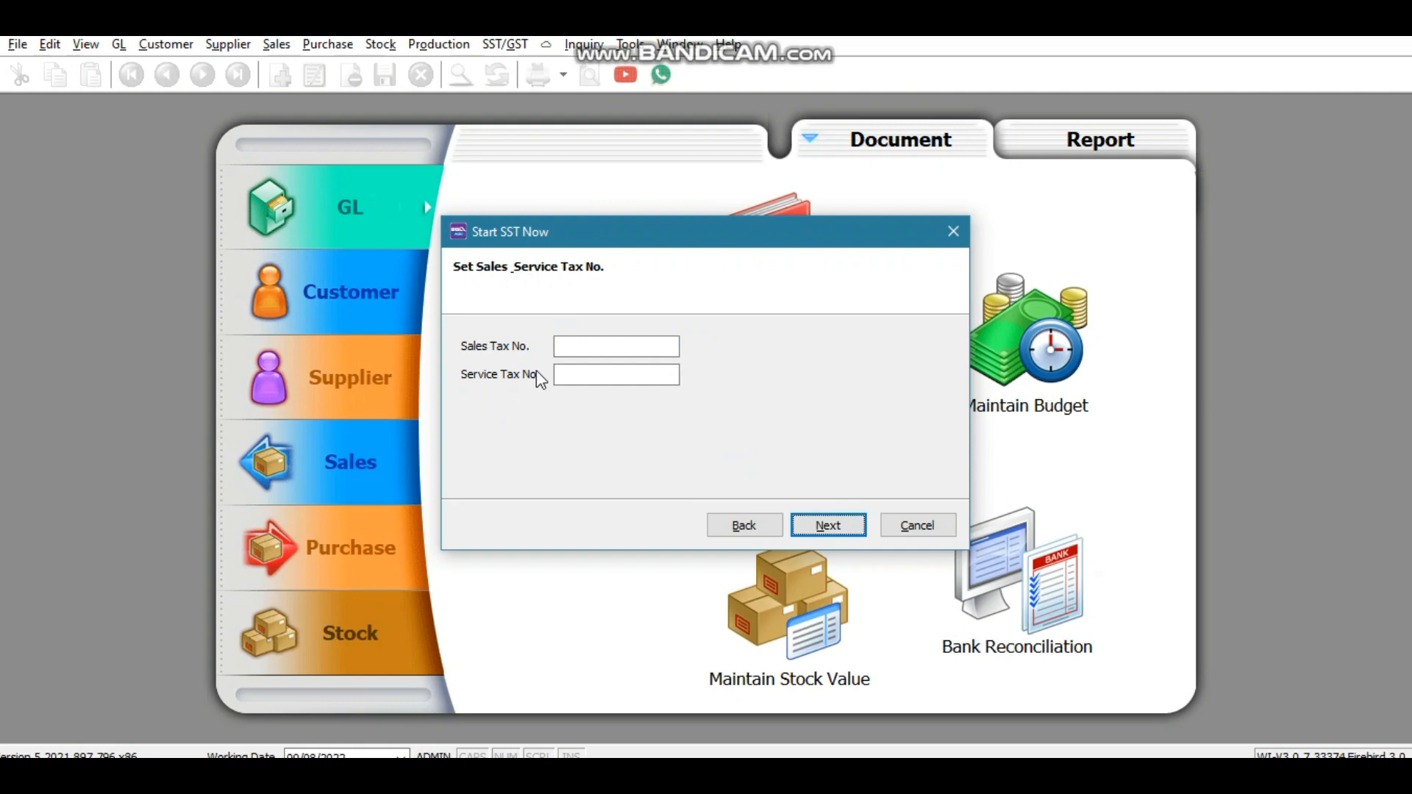
Step: Enter sales tax number 12 and accept the default SST GL accounts
{"action": "left_click", "coordinate": [565, 345]}
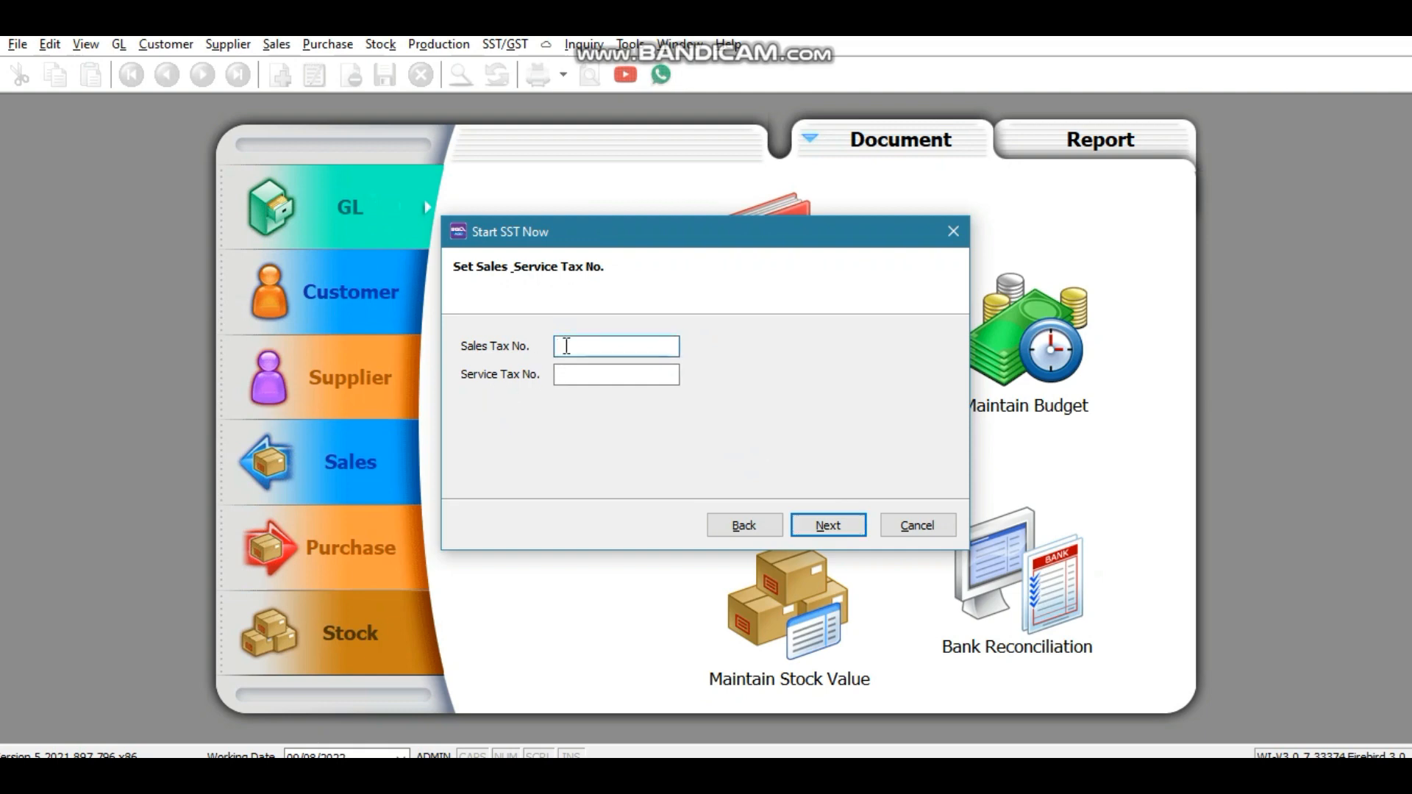
{"action": "type", "text": "12345"}
{"action": "left_click", "coordinate": [829, 525]}
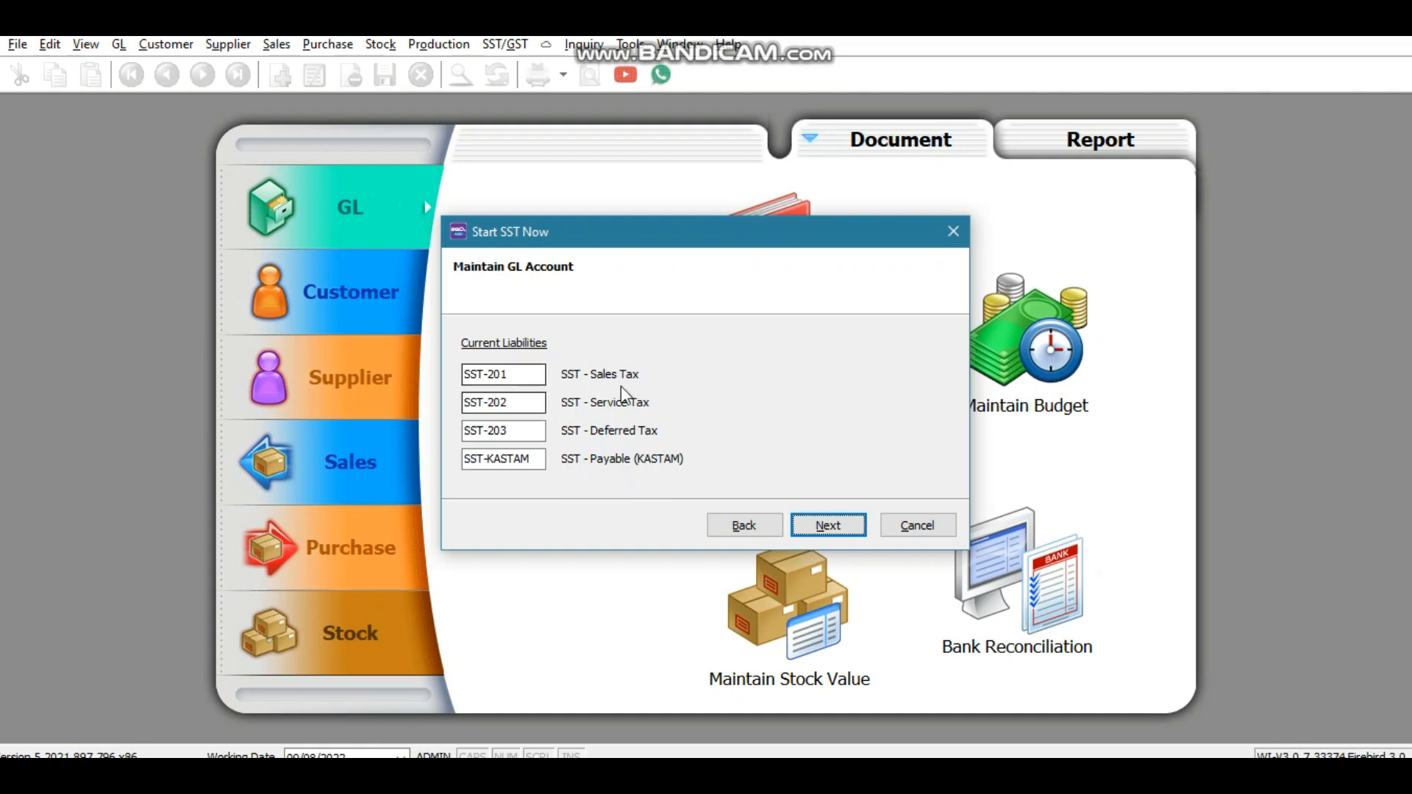
{"action": "left_click", "coordinate": [824, 524]}
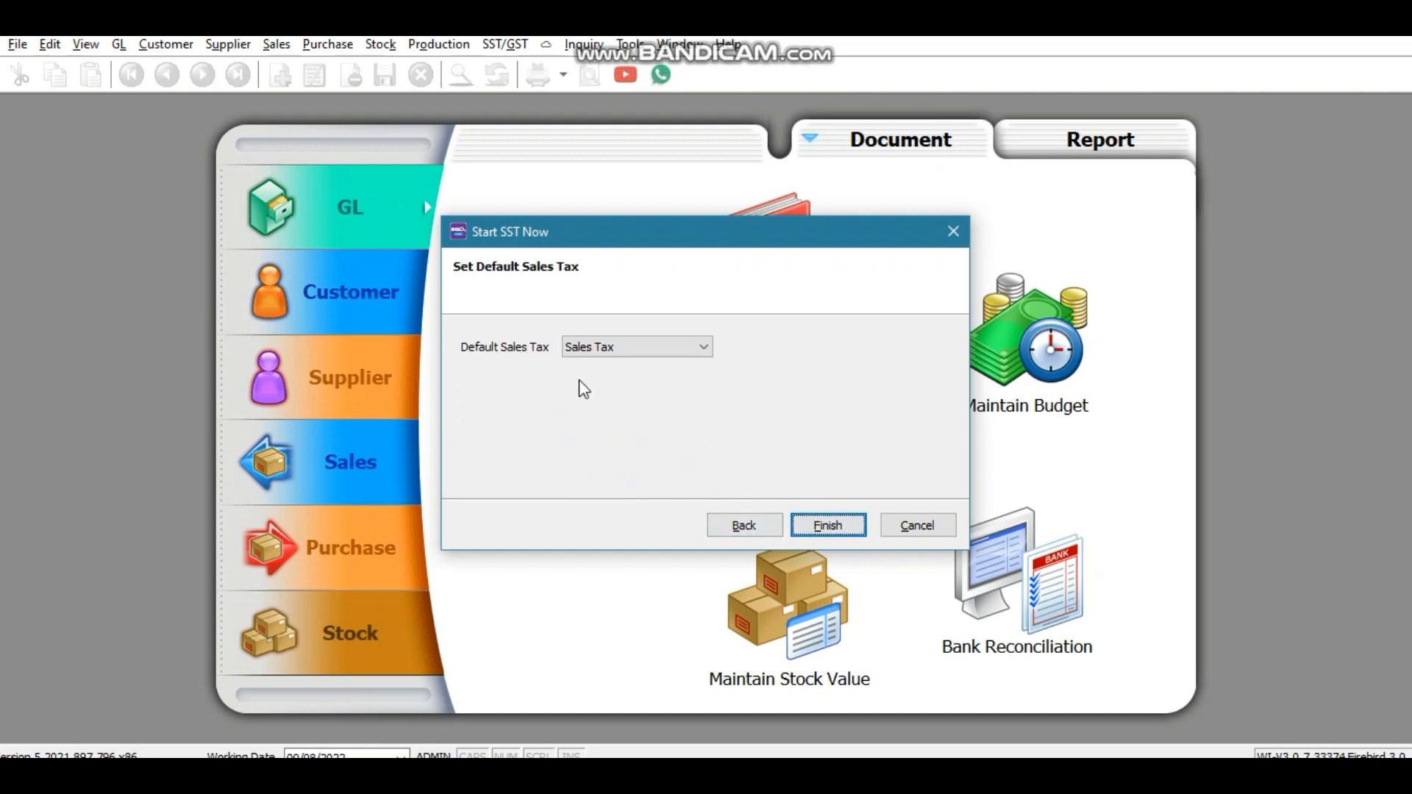
Step: Keep Sales Tax as the default tax type and finish the SST setup
{"action": "left_click", "coordinate": [623, 349]}
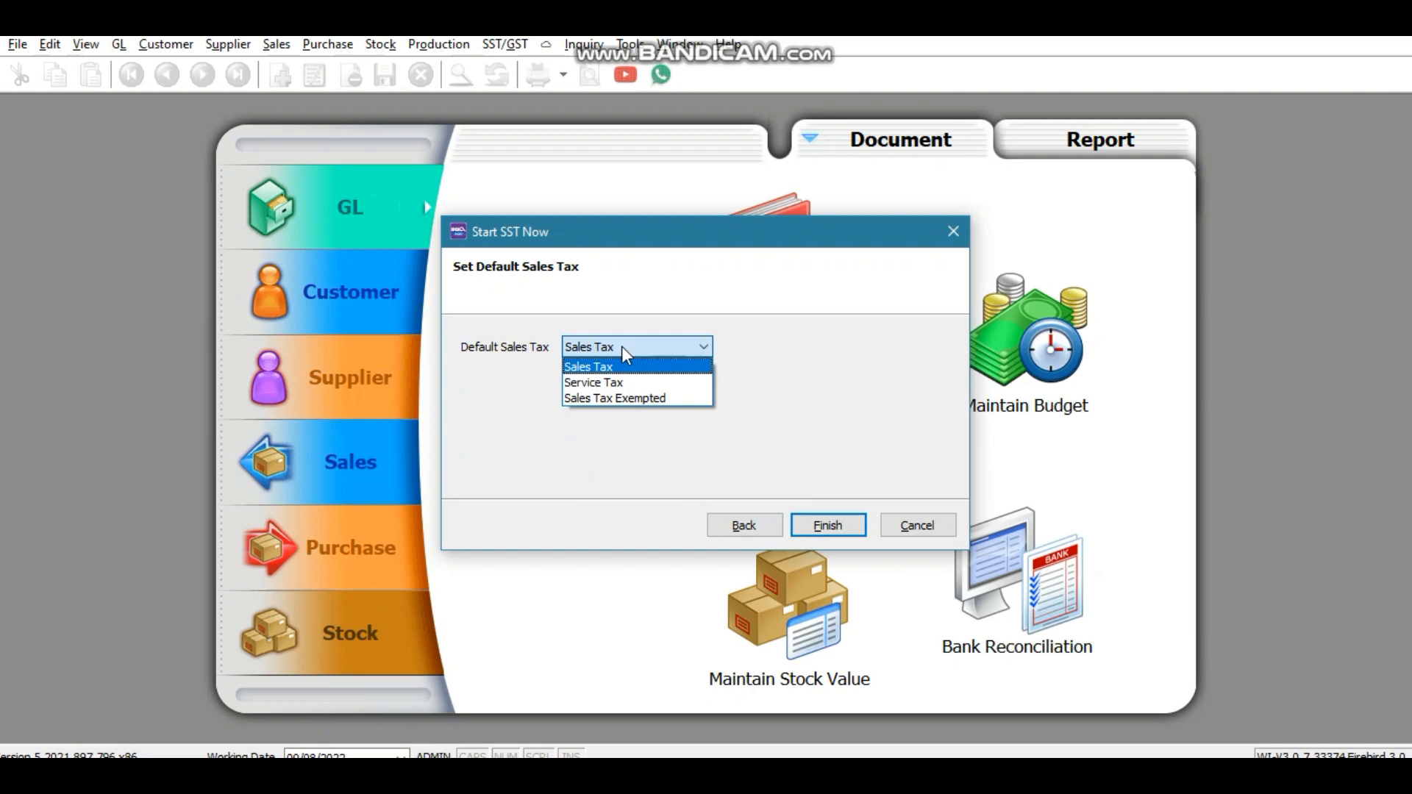
{"action": "left_click", "coordinate": [607, 382]}
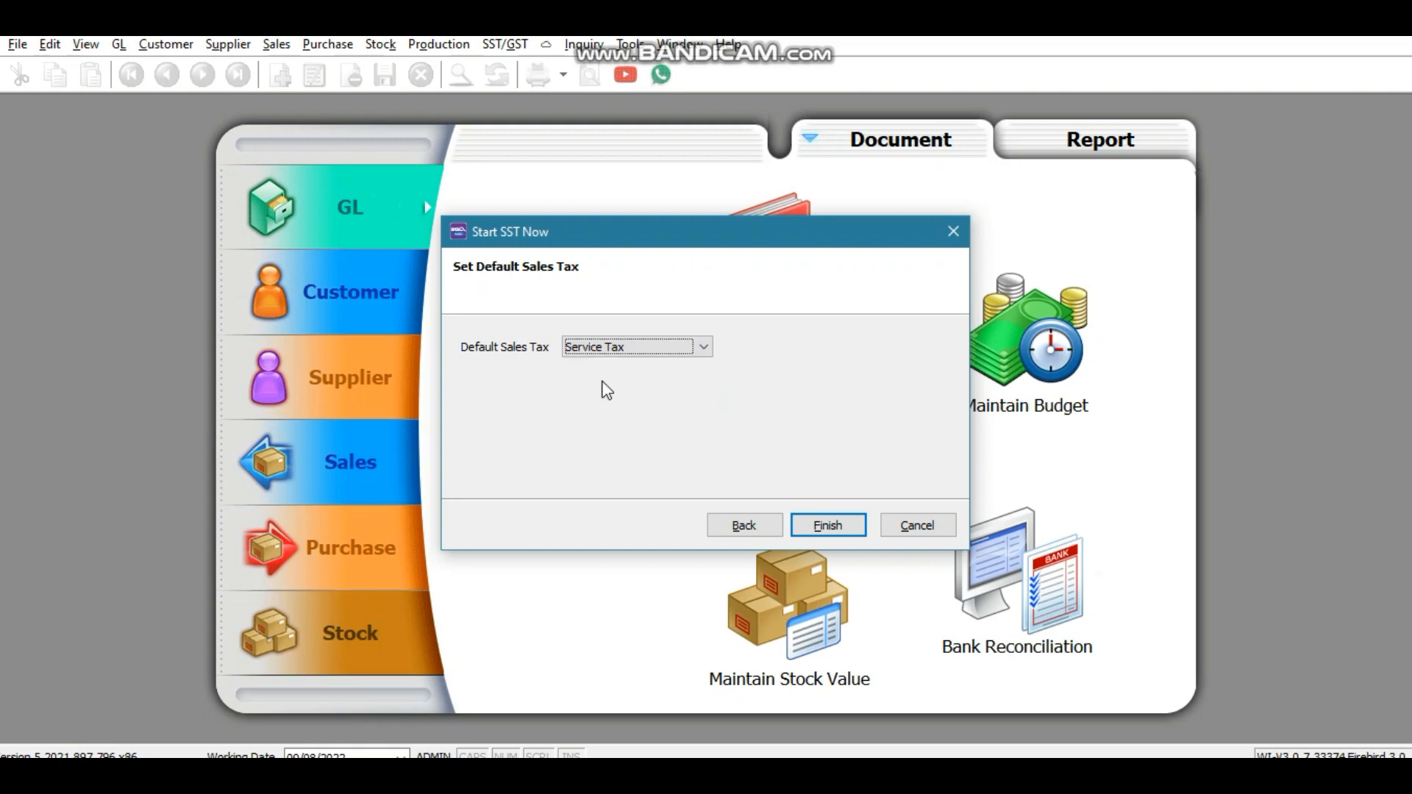
{"action": "left_click", "coordinate": [622, 348]}
{"action": "left_click", "coordinate": [613, 368]}
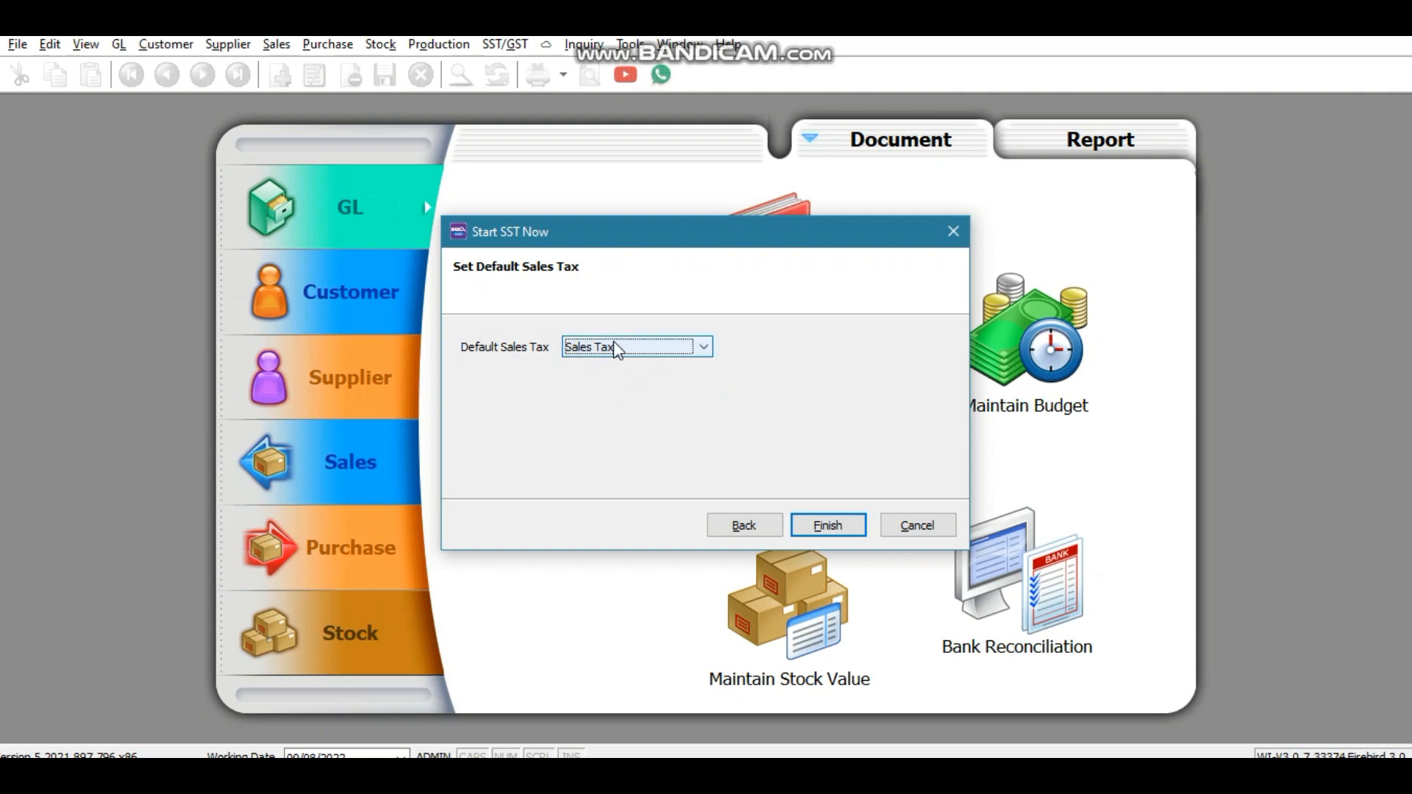
{"action": "left_click", "coordinate": [827, 525]}
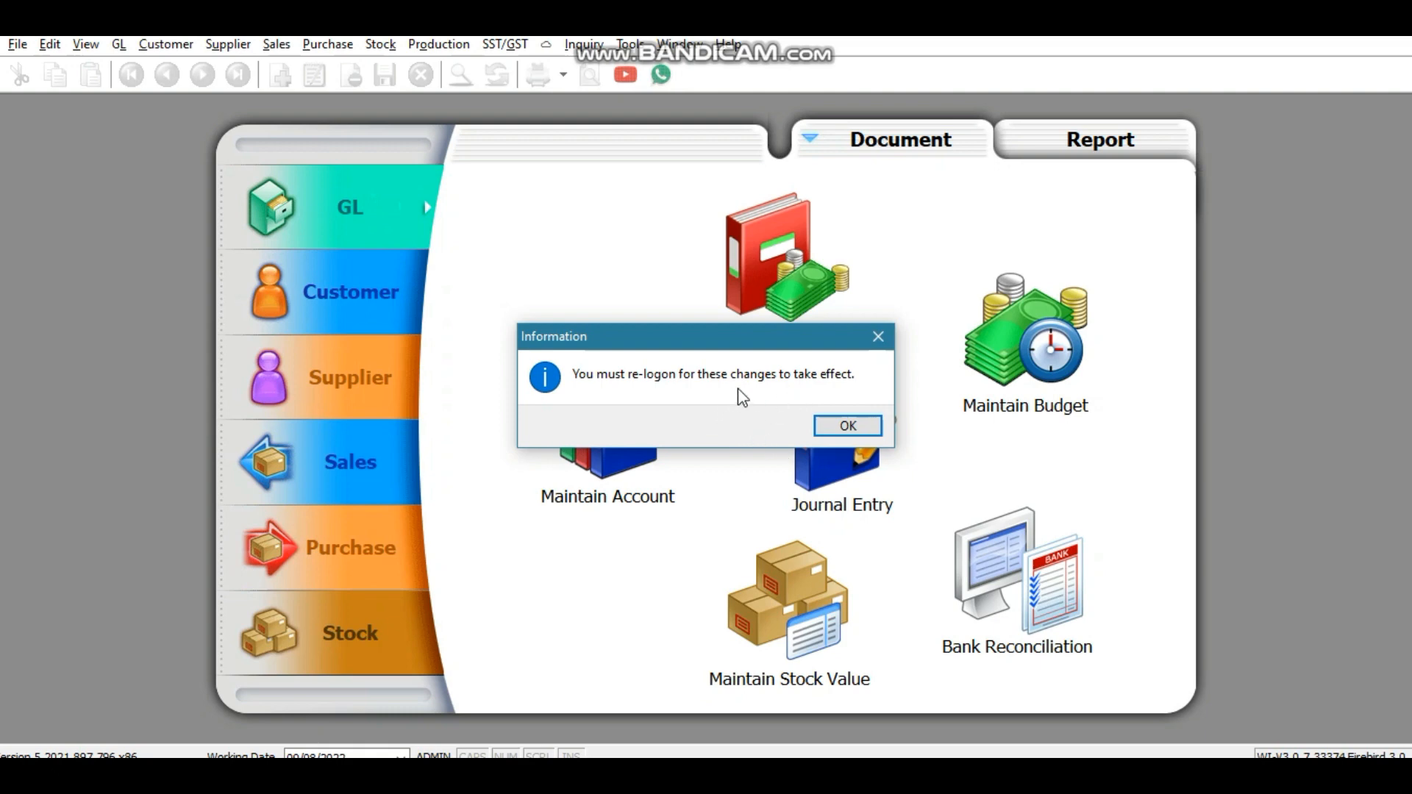
Step: Dismiss the re-logon notice, log back on with the admin password, and check the SST/GST menu
{"action": "left_click", "coordinate": [846, 427]}
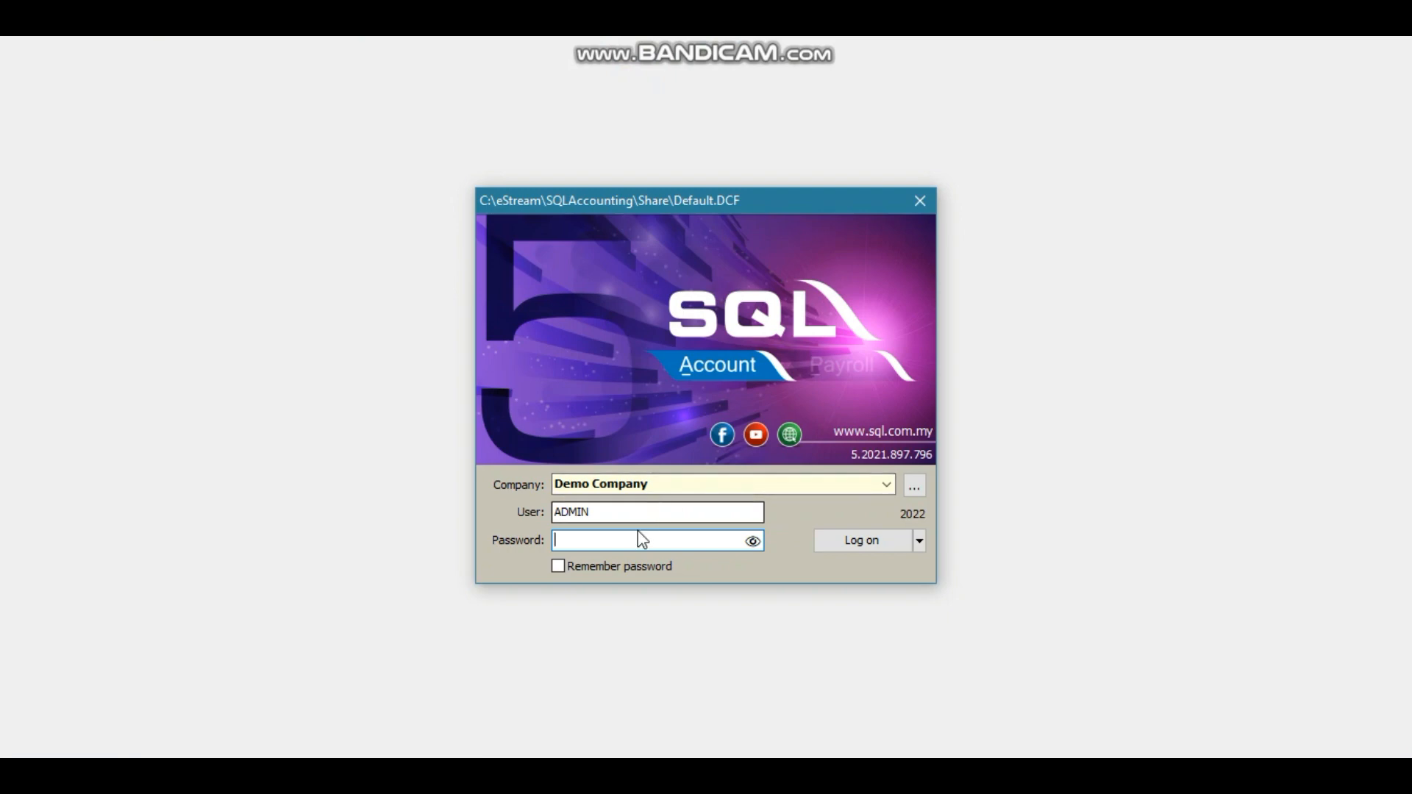
{"action": "type", "text": "admin"}
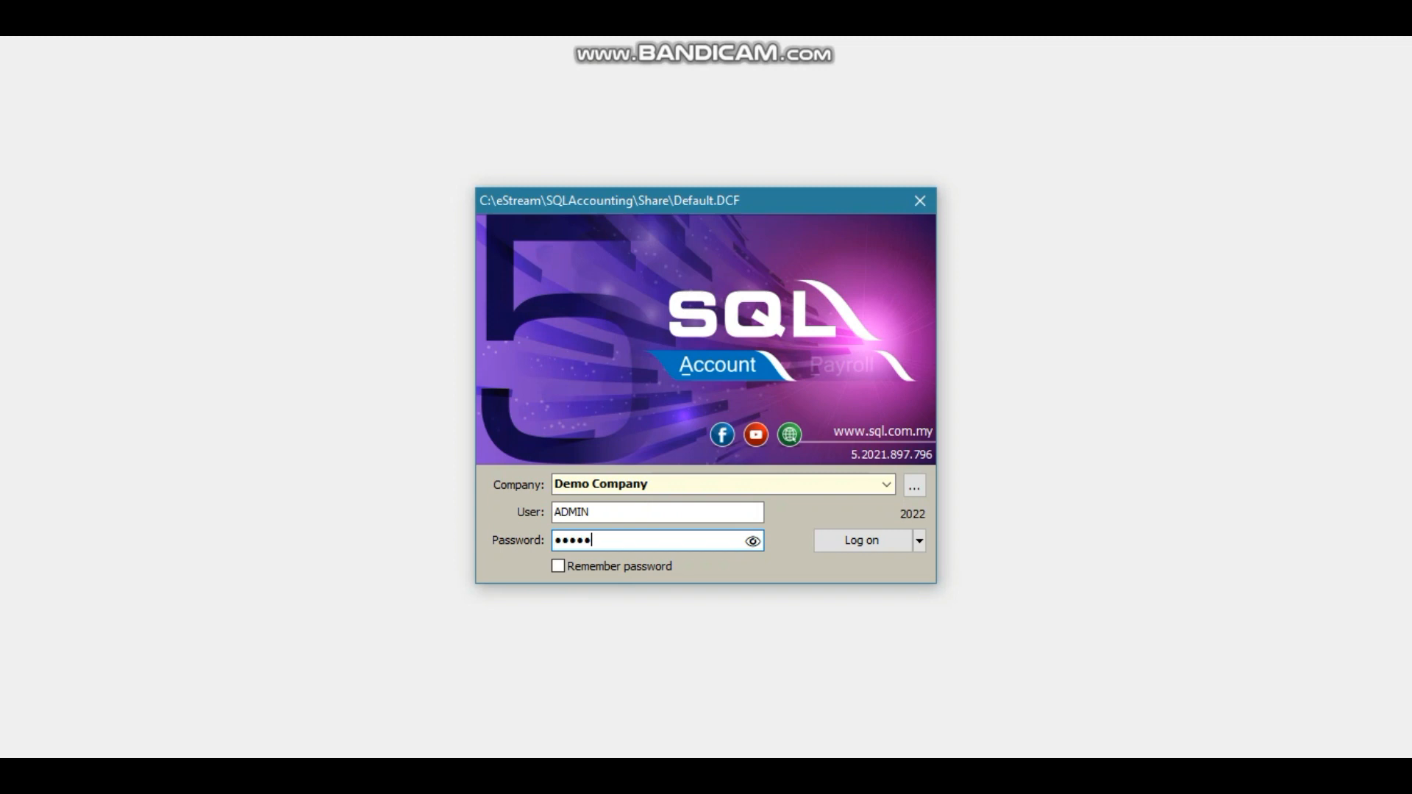
{"action": "left_click", "coordinate": [835, 541]}
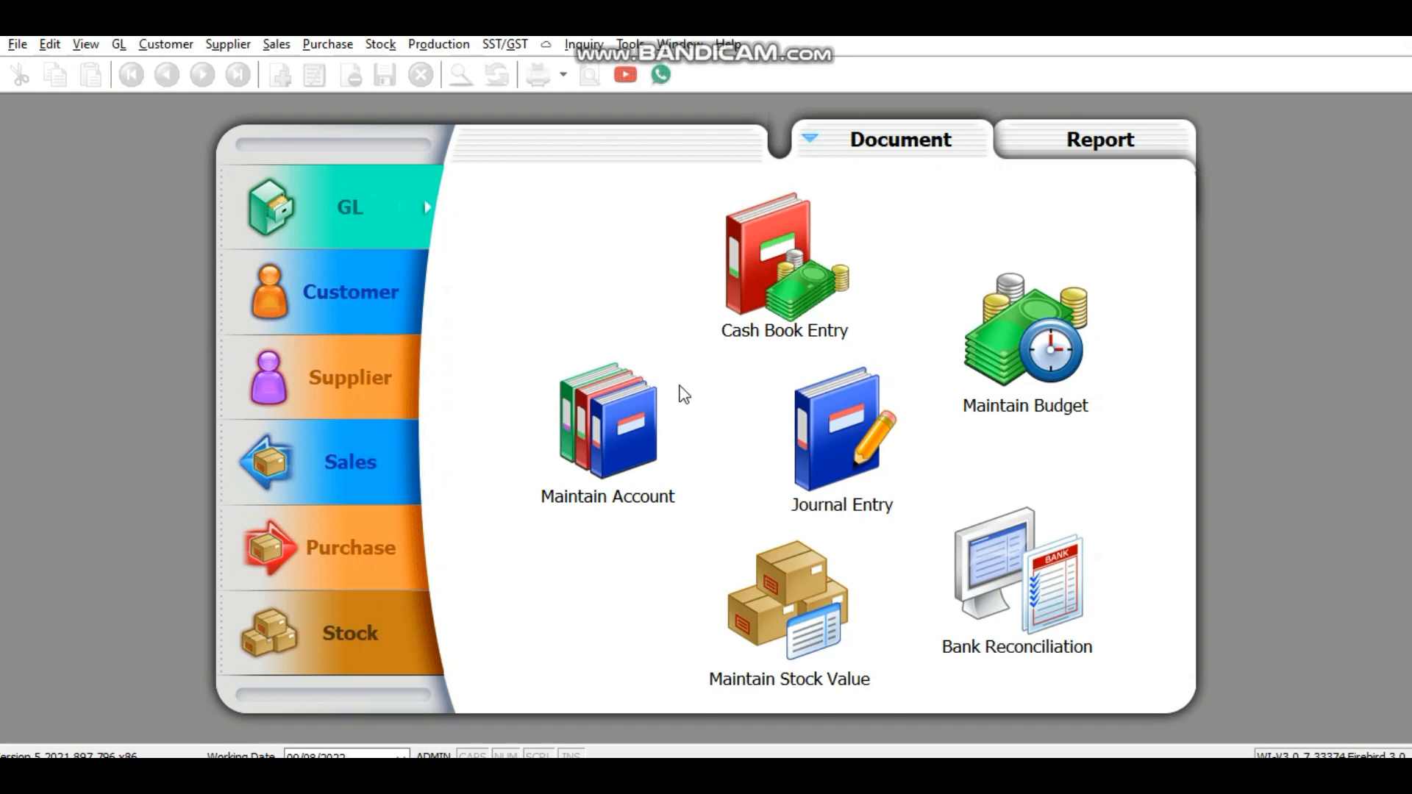
{"action": "left_click", "coordinate": [502, 51]}
Step: Open the Company Profile and load the demo company image from Downloads as its logo
{"action": "left_click", "coordinate": [18, 45]}
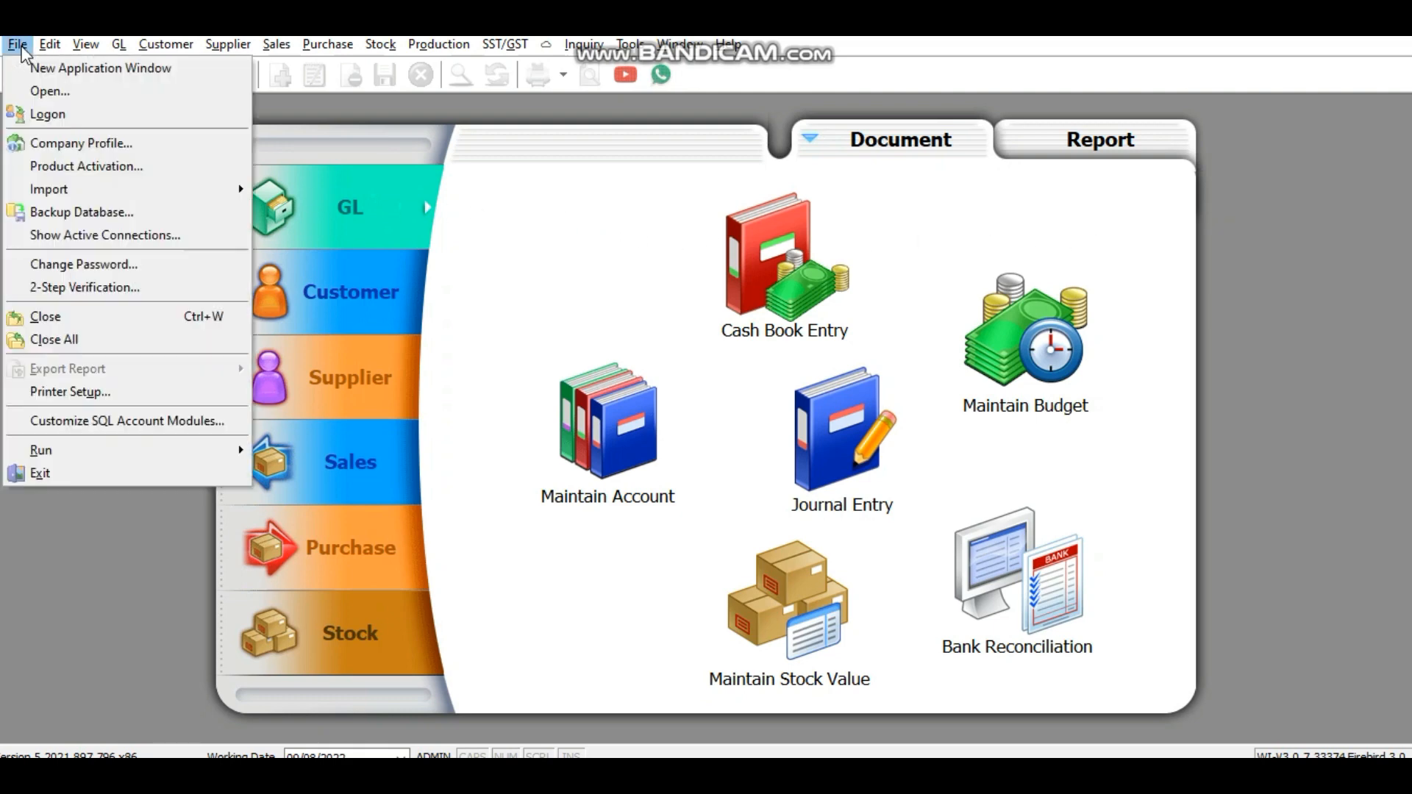
{"action": "left_click", "coordinate": [34, 148]}
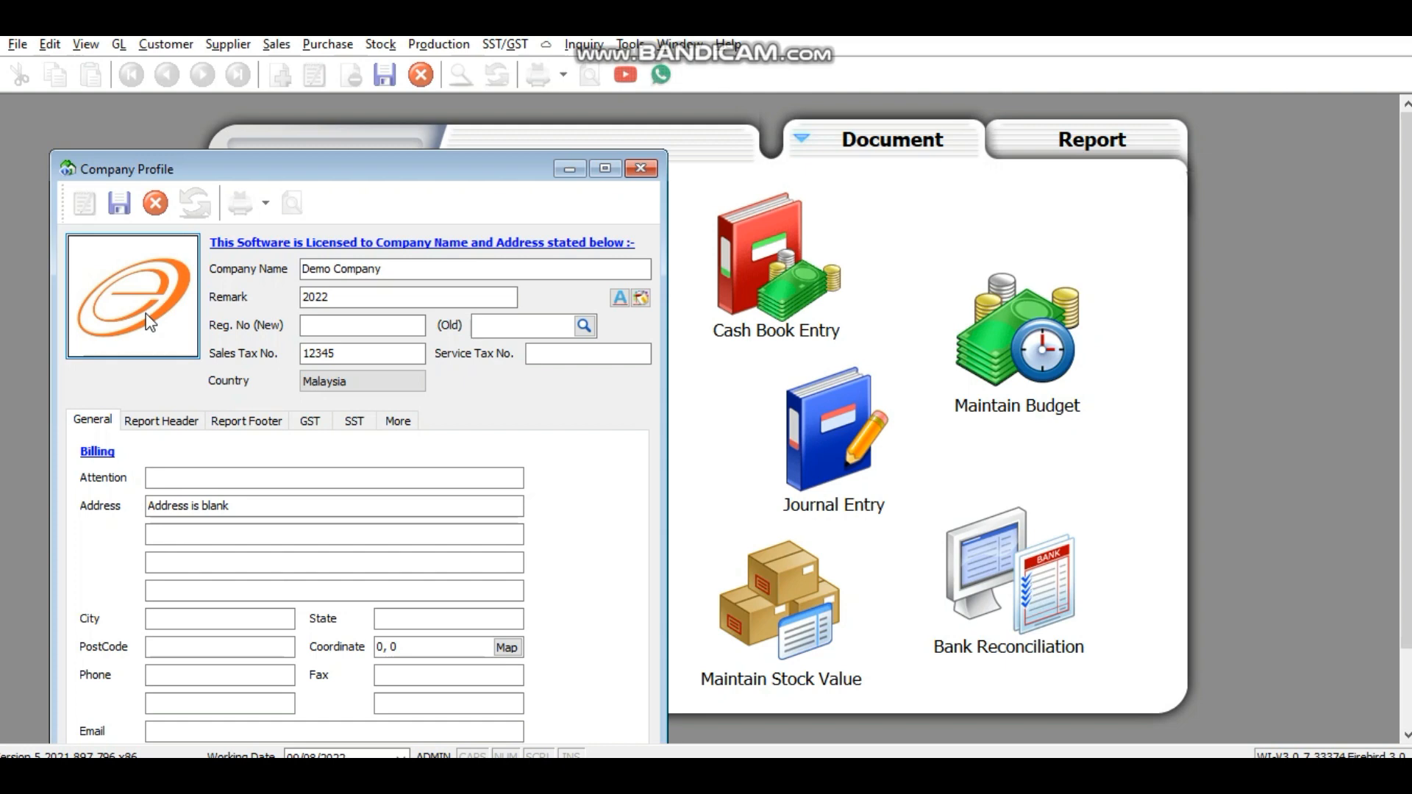
{"action": "right_click", "coordinate": [145, 313]}
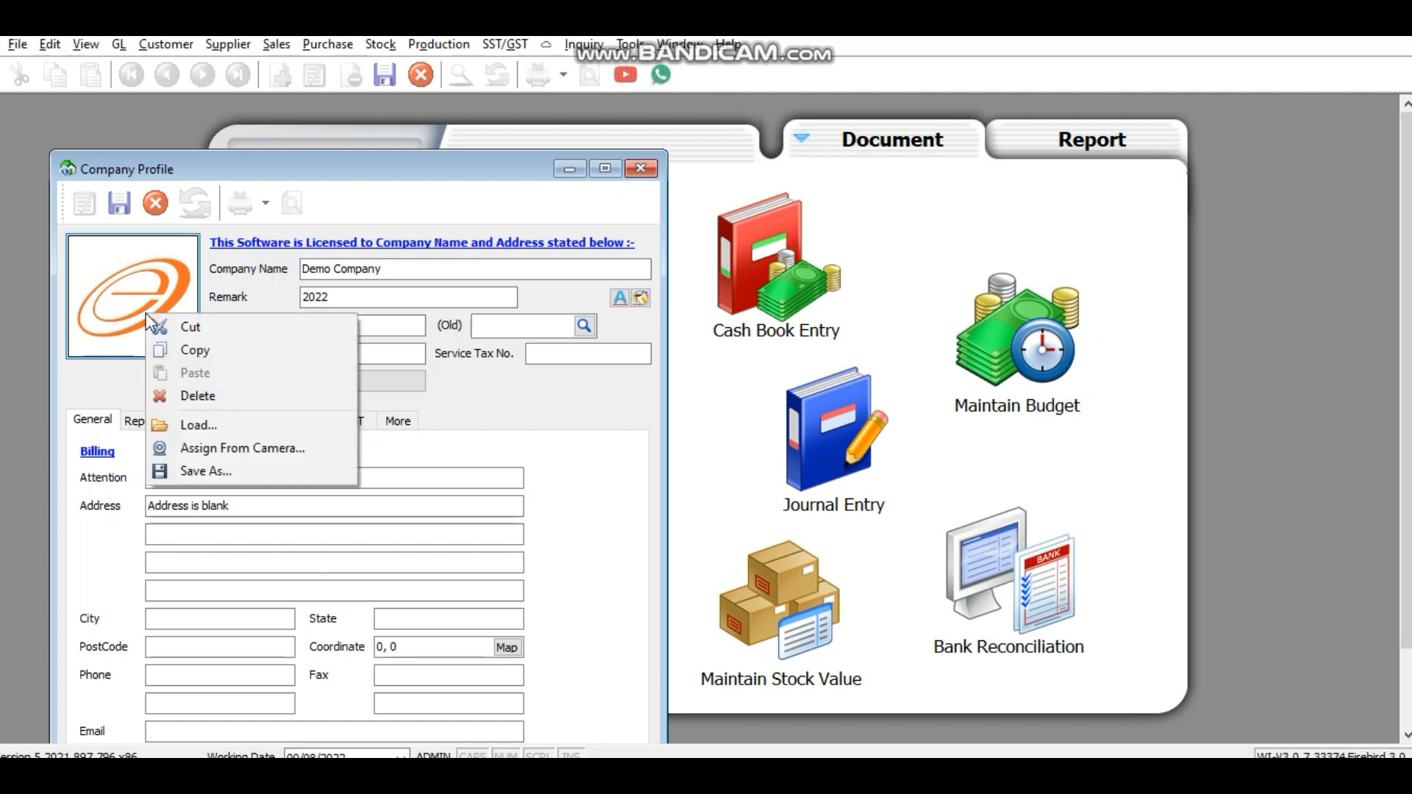
{"action": "left_click", "coordinate": [198, 426]}
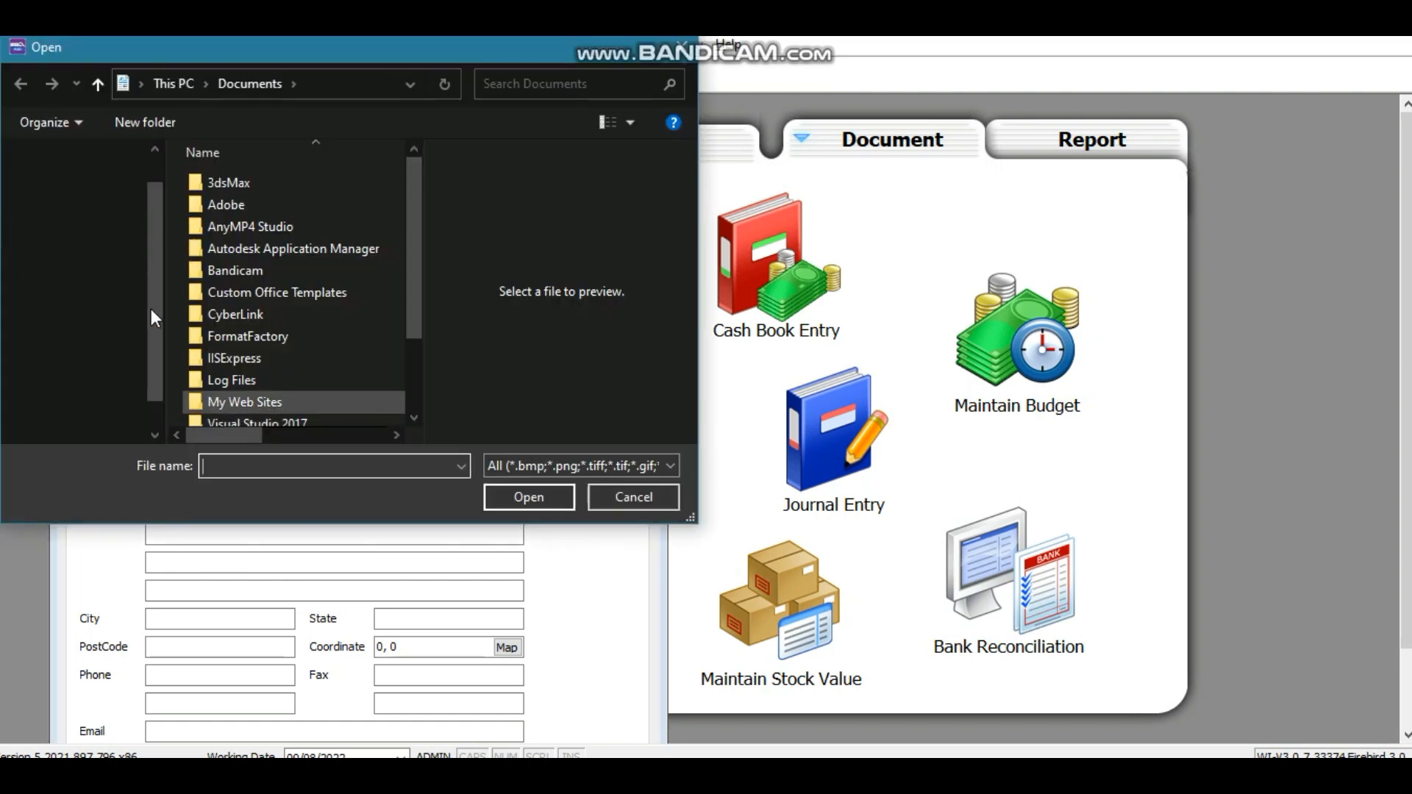
{"action": "left_click", "coordinate": [115, 303]}
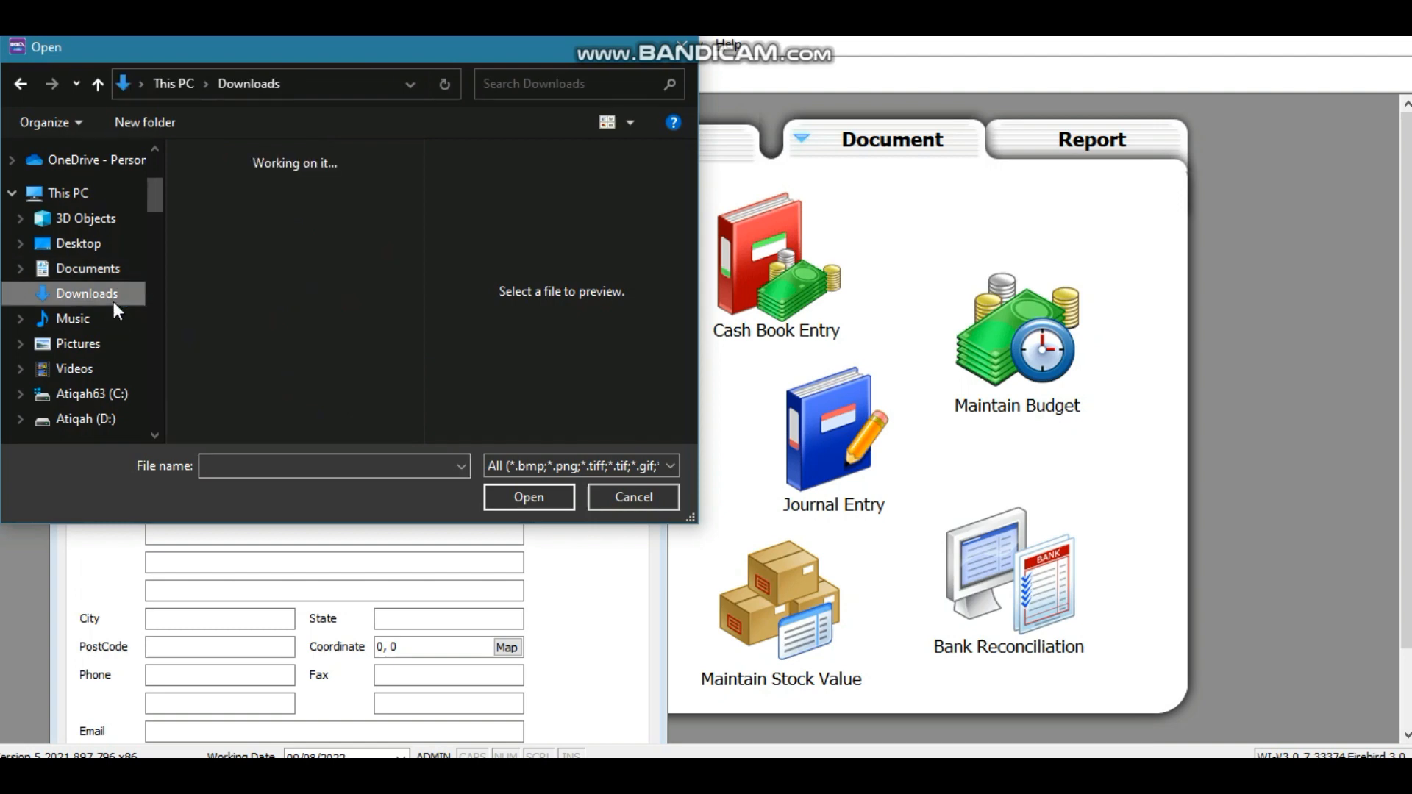
{"action": "left_click", "coordinate": [262, 250]}
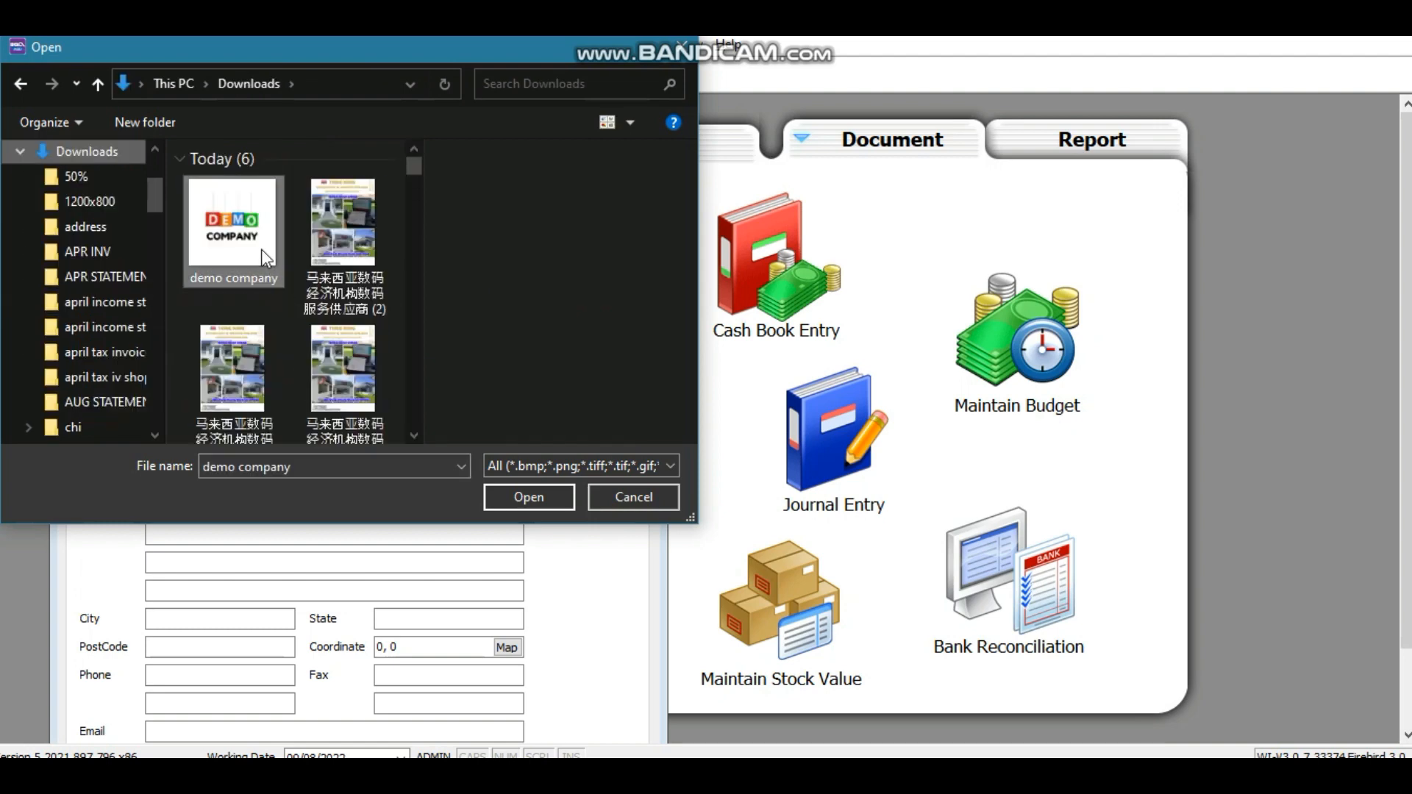
{"action": "left_click", "coordinate": [527, 496]}
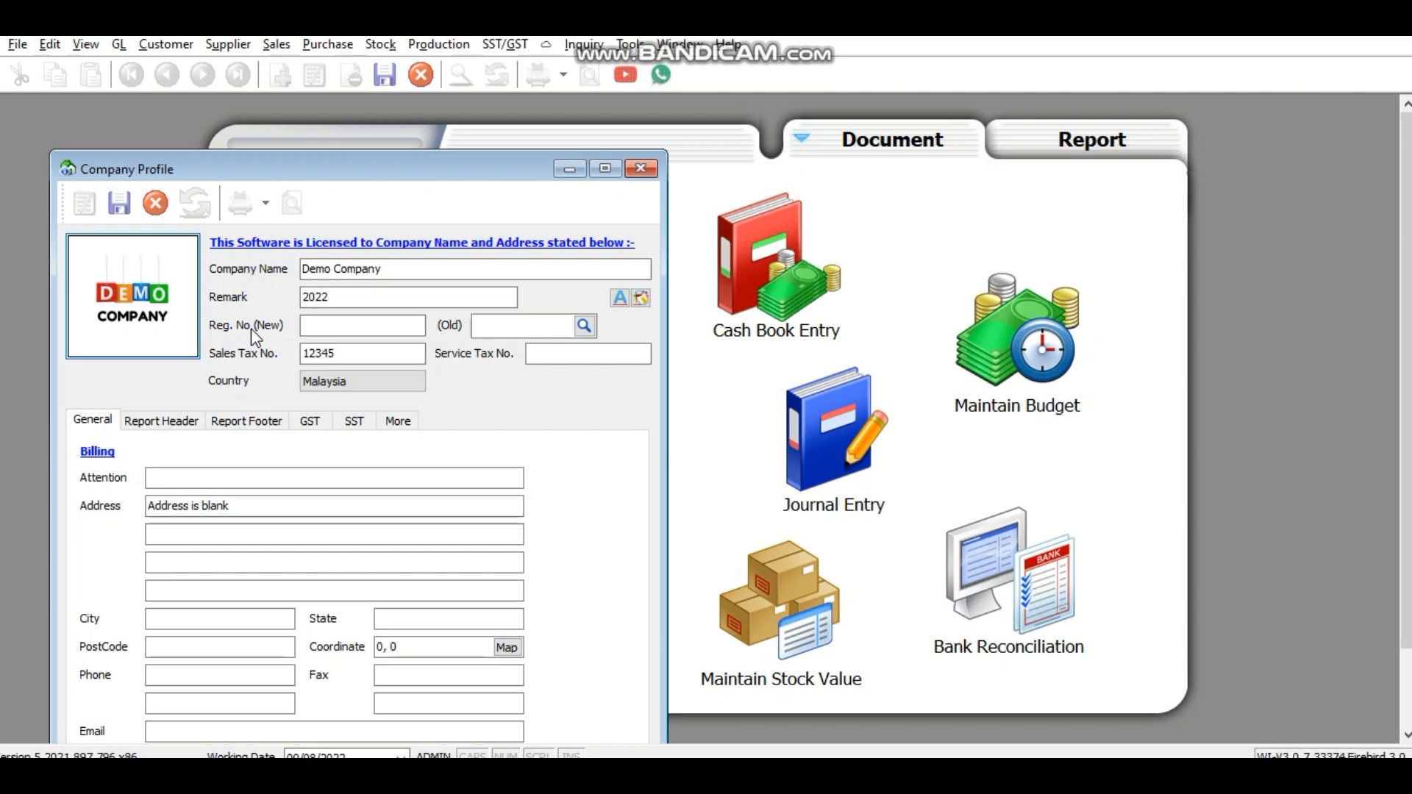
Step: Enter registration numbers 123 (new) and 12345 (old) and the attention contact's name
{"action": "left_click", "coordinate": [333, 322]}
{"action": "type", "text": "123"}
{"action": "left_click", "coordinate": [490, 319]}
{"action": "type", "text": "12345"}
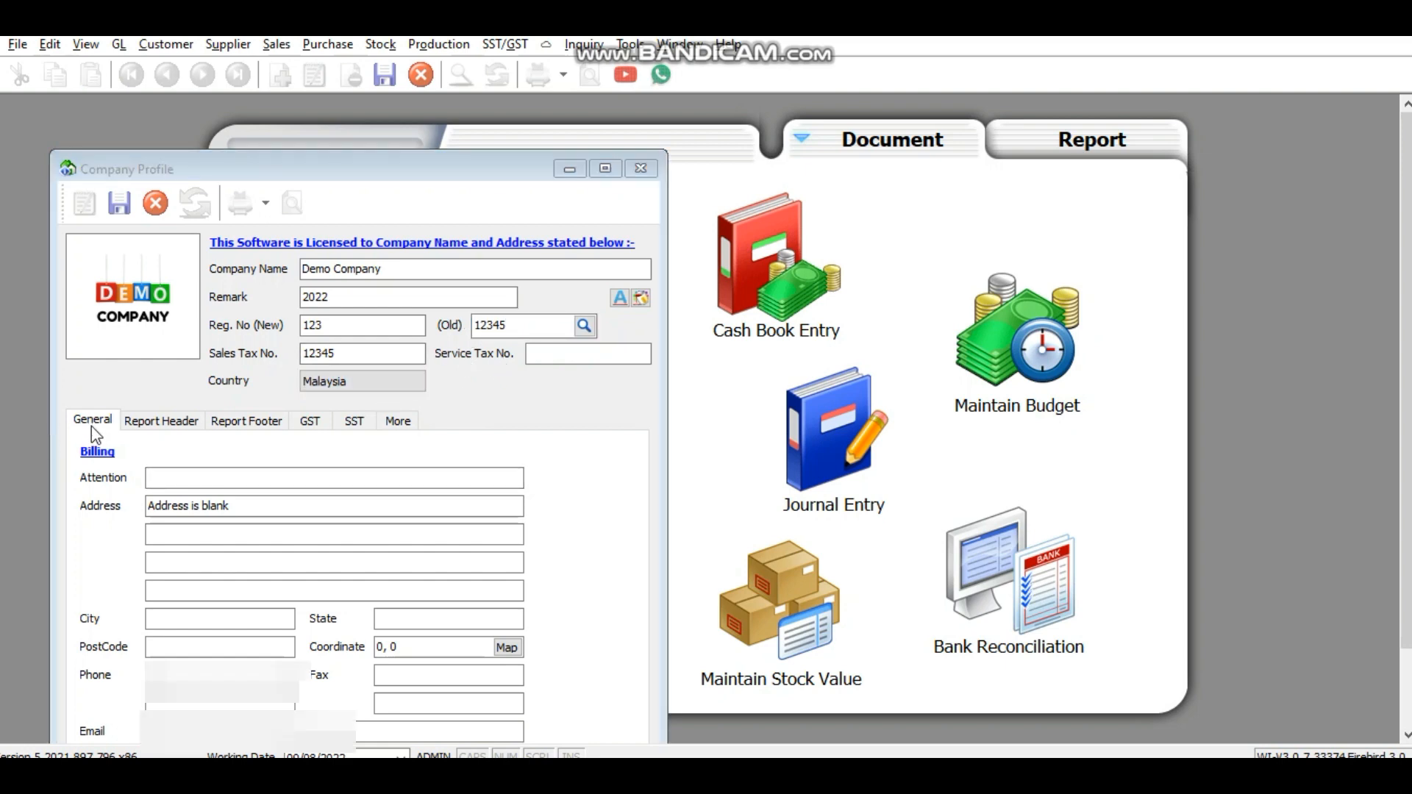
{"action": "left_click", "coordinate": [196, 479]}
{"action": "left_click", "coordinate": [196, 480]}
{"action": "type", "text": "Mrs "}
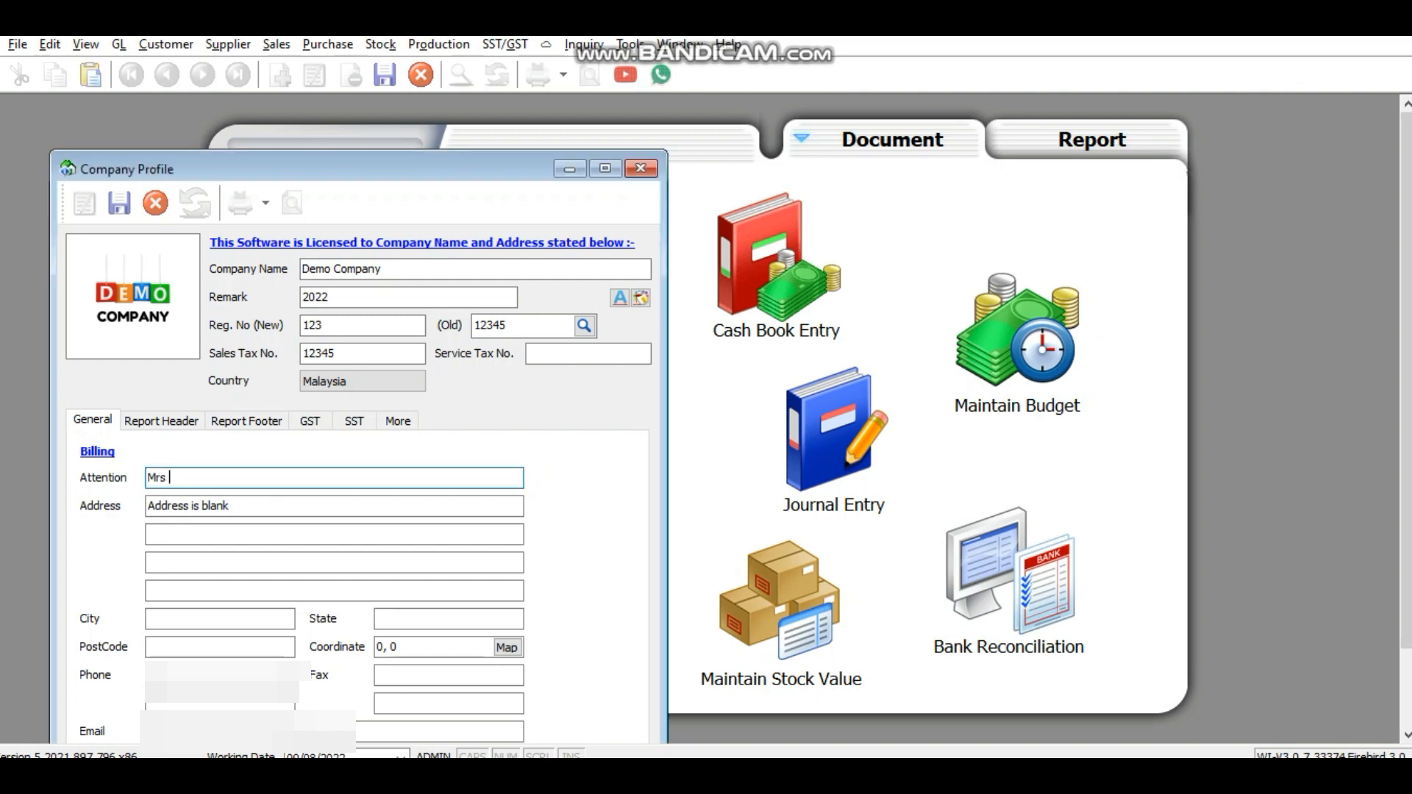
{"action": "type", "text": "Atiqah"}
Step: Replace the blank address placeholder with the company's three billing address lines
{"action": "left_click_drag", "start_coordinate": [229, 506], "coordinate": [116, 502]}
{"action": "key", "text": "BackSpace"}
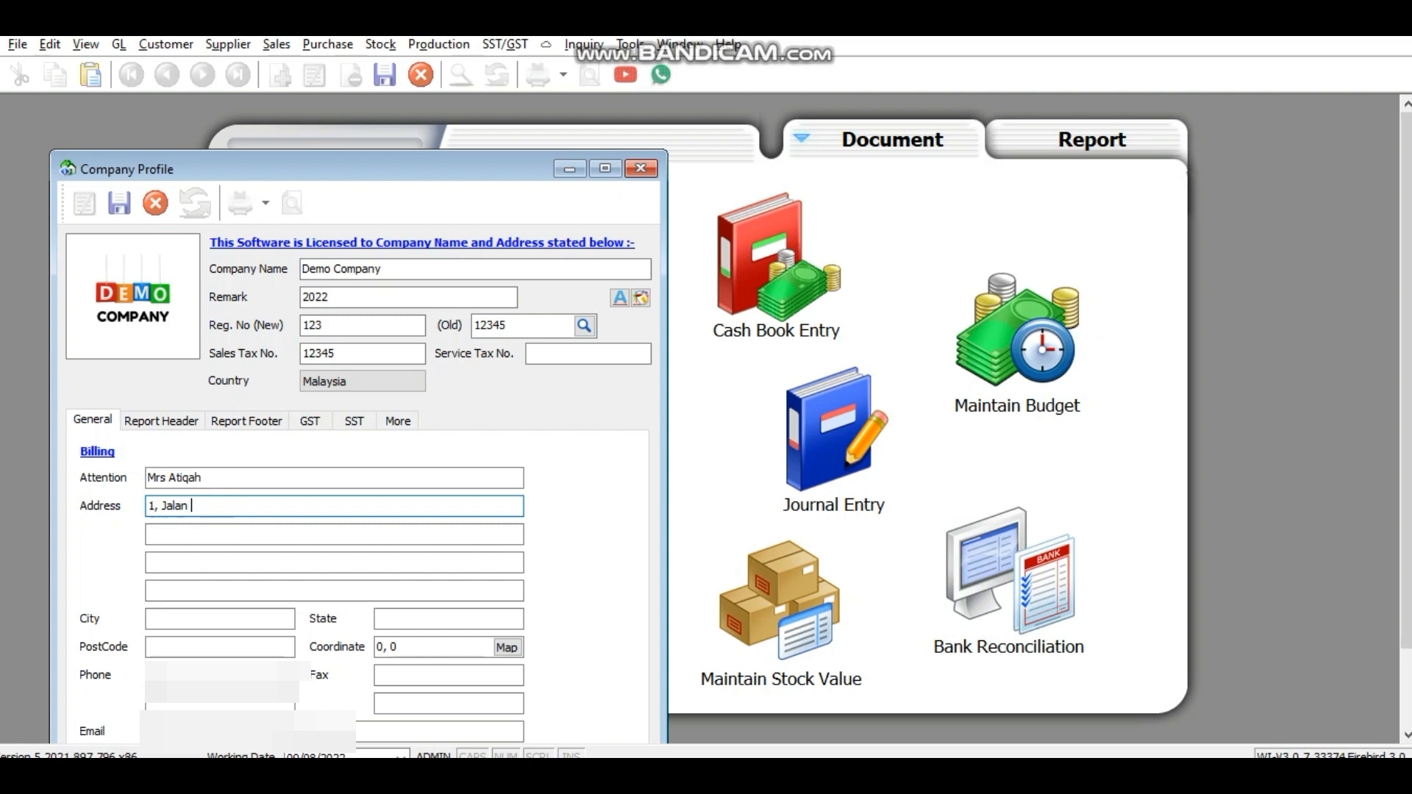
{"action": "left_click", "coordinate": [183, 529]}
{"action": "type", "text": "Set"}
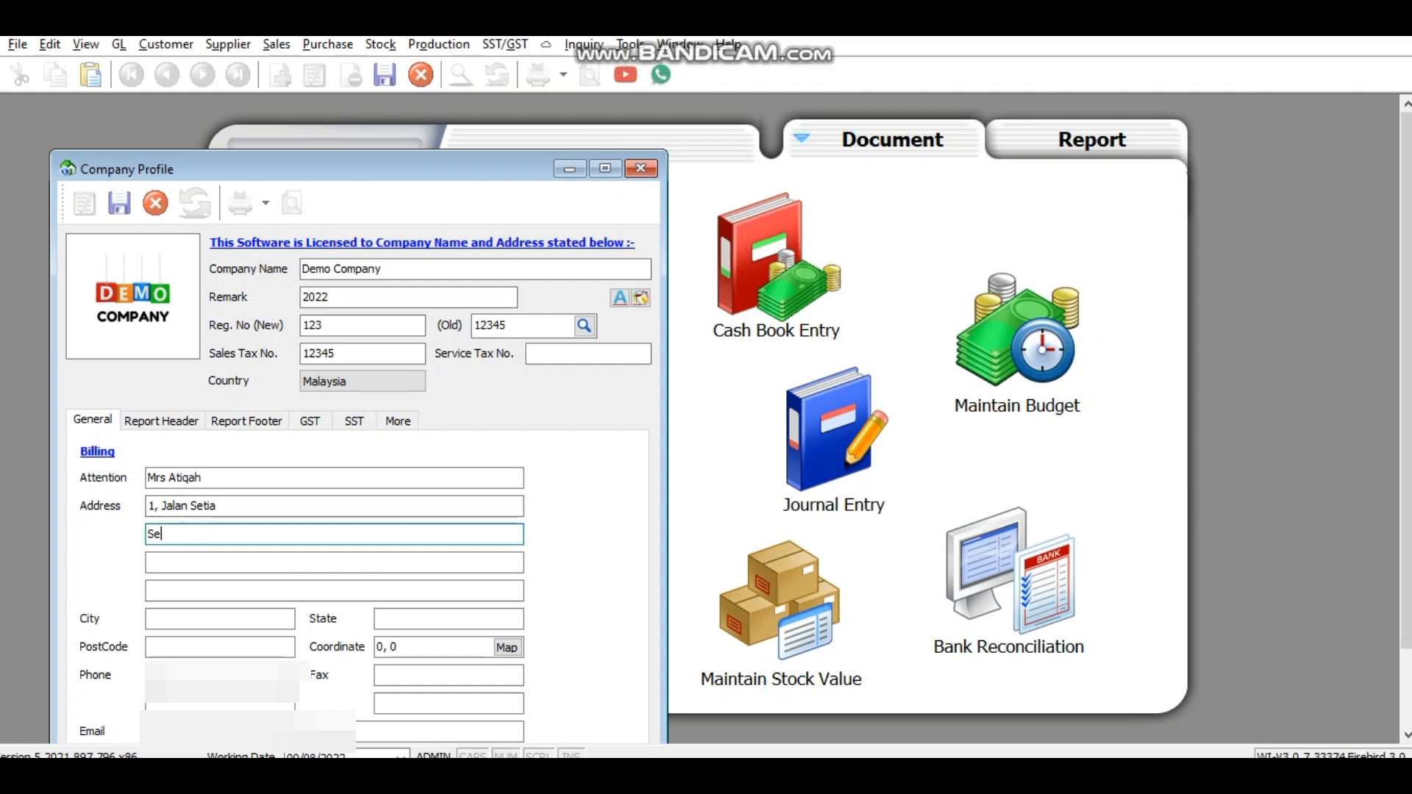
{"action": "type", "text": "ia AB"}
{"action": "key", "text": "BackSpace"}
{"action": "type", "text": "lam"}
{"action": "left_click", "coordinate": [213, 563]}
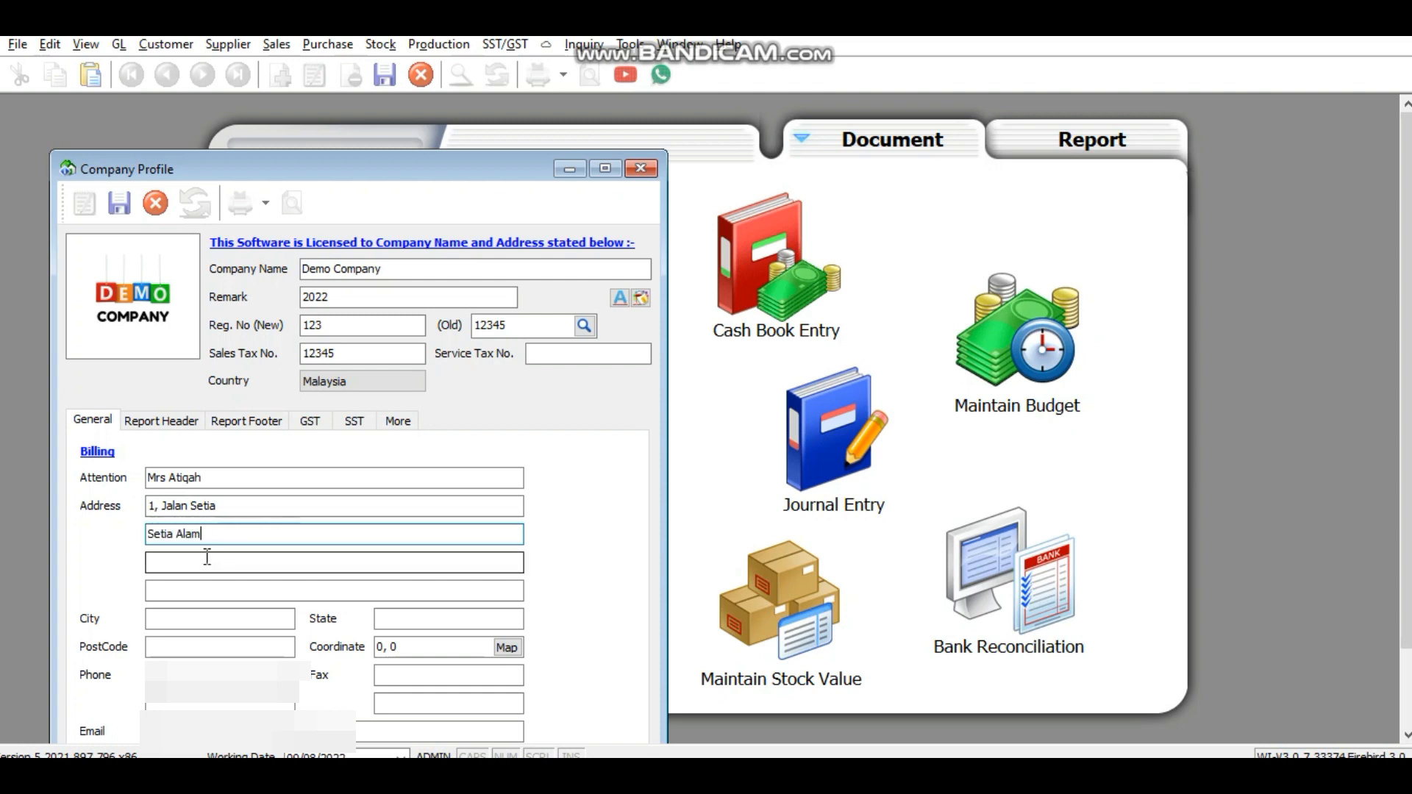
{"action": "type", "text": "Shah "}
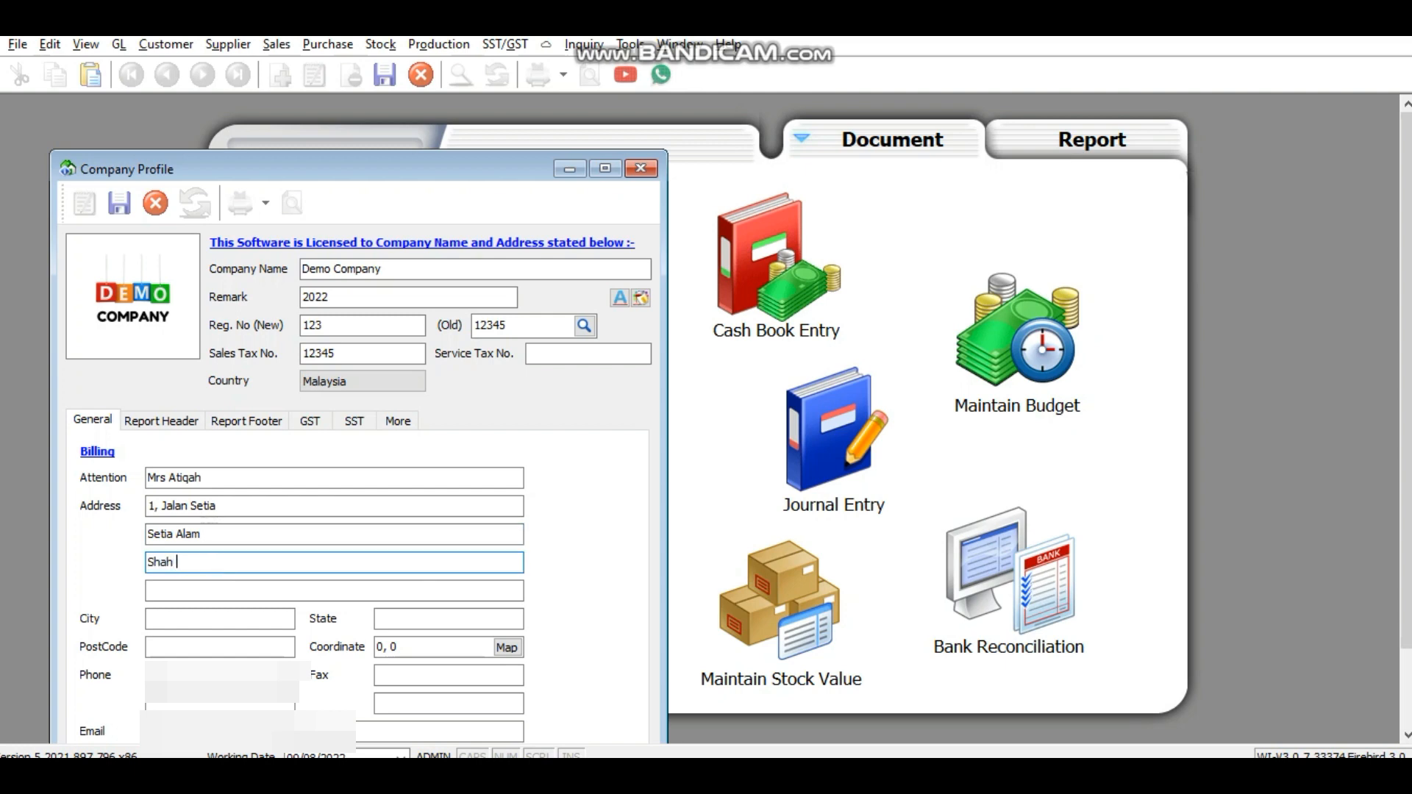
{"action": "type", "text": "Alam"}
Step: Fill in the city, state, postcode, phone number and e-mail address
{"action": "left_click", "coordinate": [178, 620]}
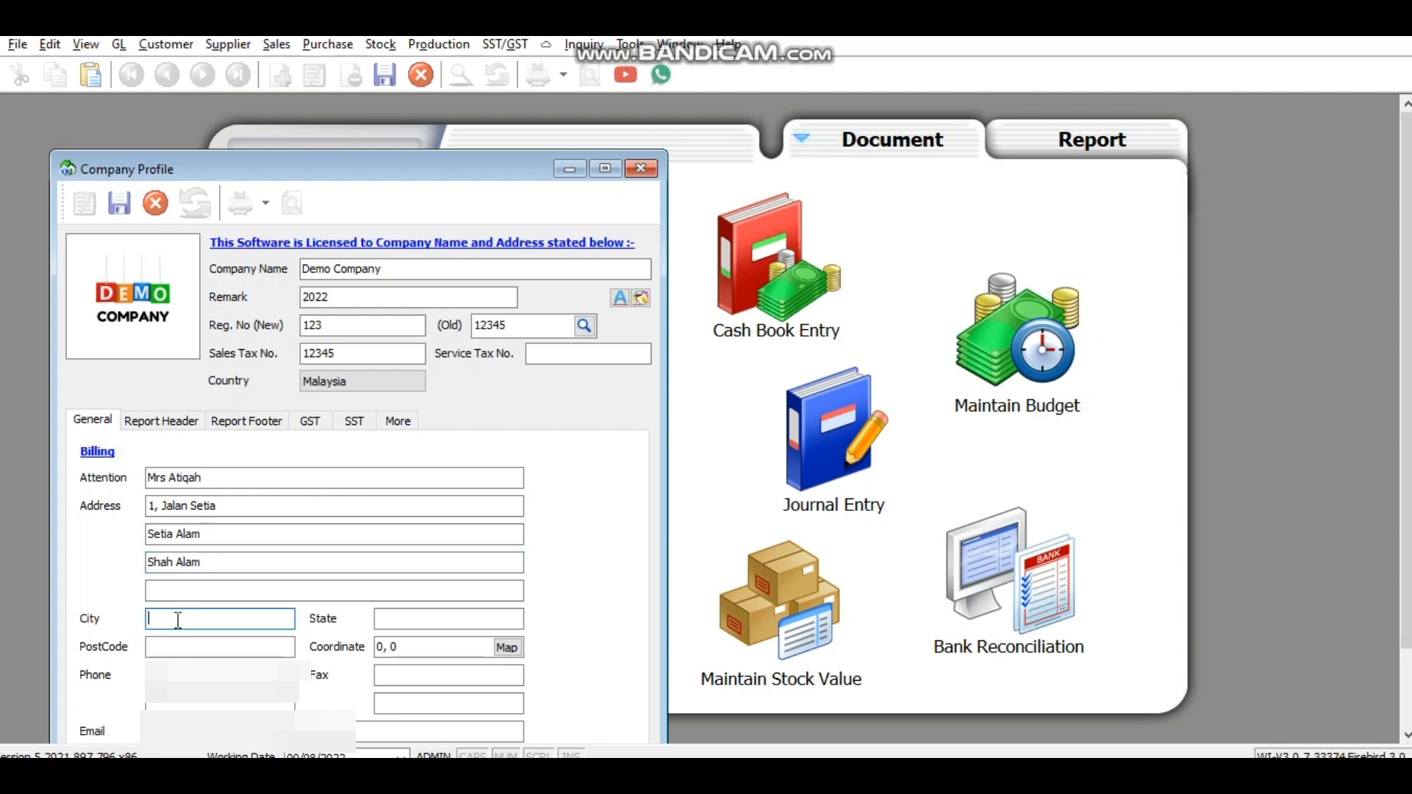
{"action": "type", "text": "Shah Alam"}
{"action": "left_click", "coordinate": [406, 620]}
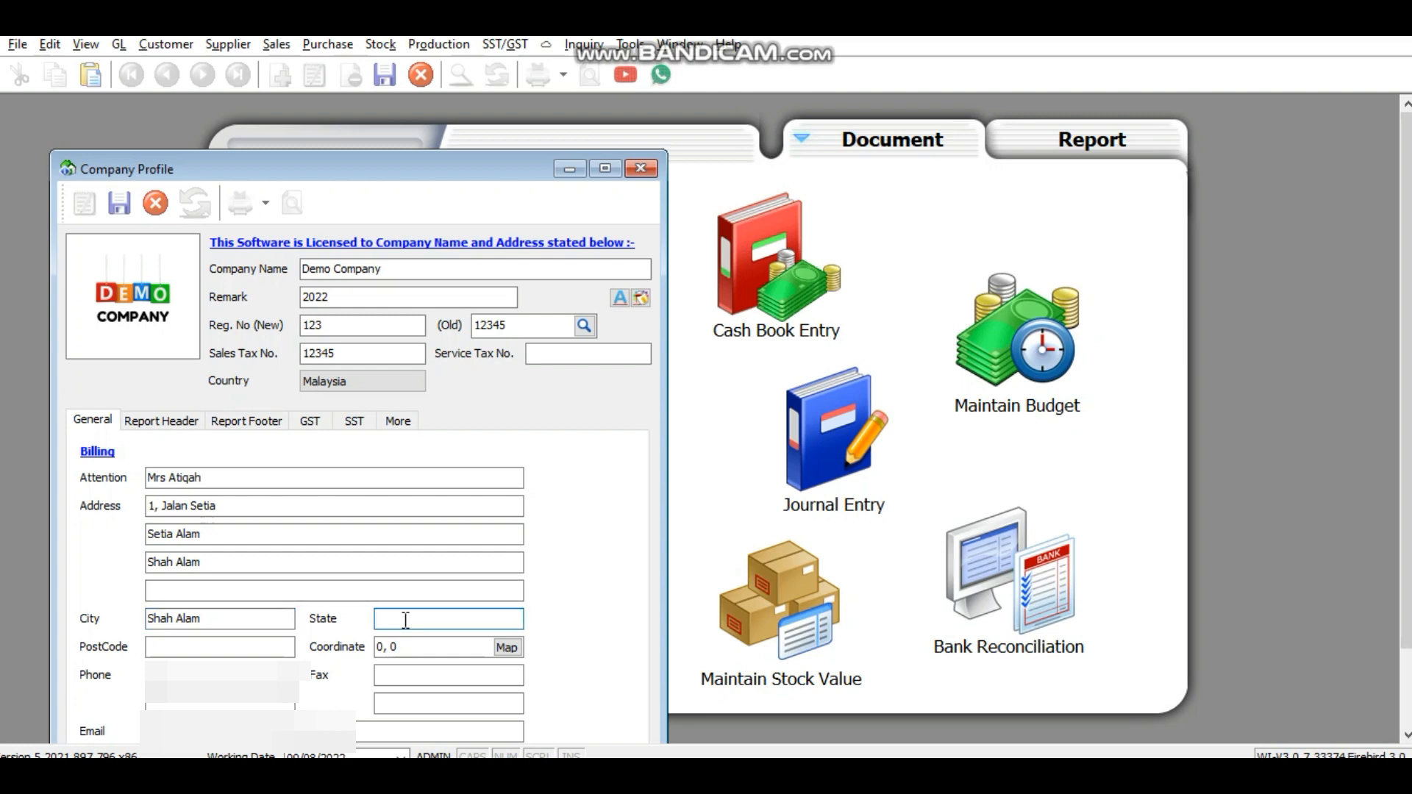
{"action": "type", "text": "Selangor"}
{"action": "left_click", "coordinate": [280, 648]}
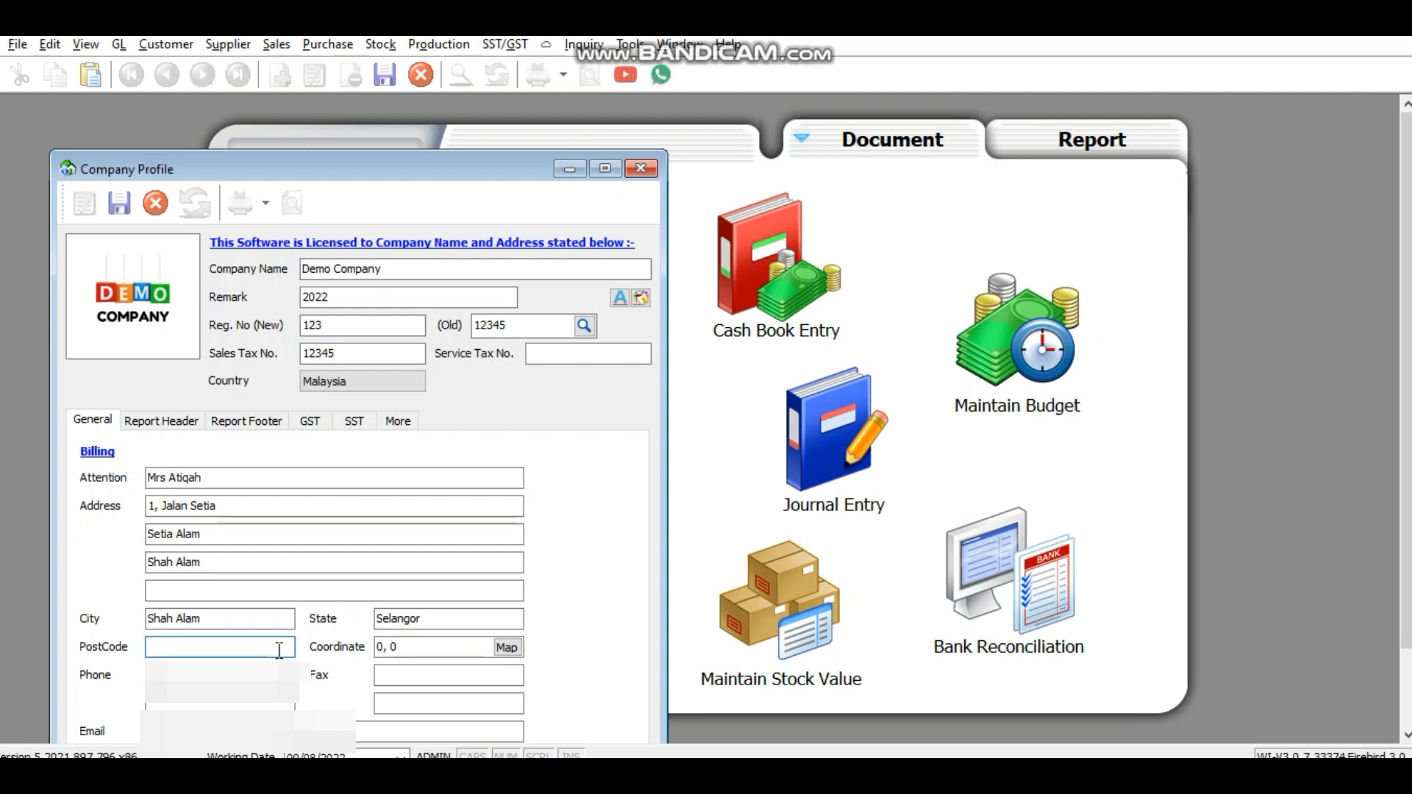
{"action": "type", "text": "40180"}
{"action": "left_click", "coordinate": [223, 673]}
{"action": "type", "text": "01234567"}
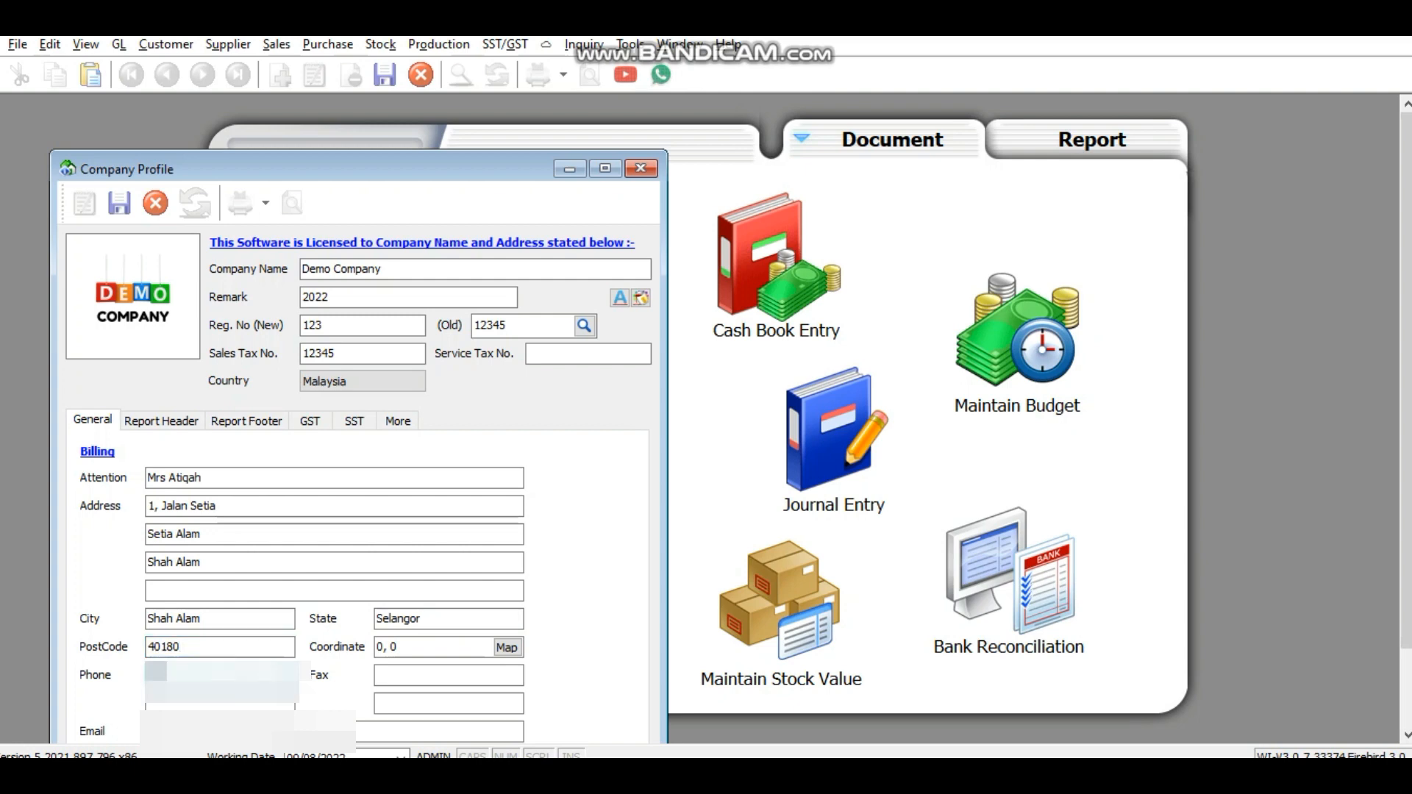
{"action": "type", "text": "89"}
{"action": "left_click", "coordinate": [195, 732]}
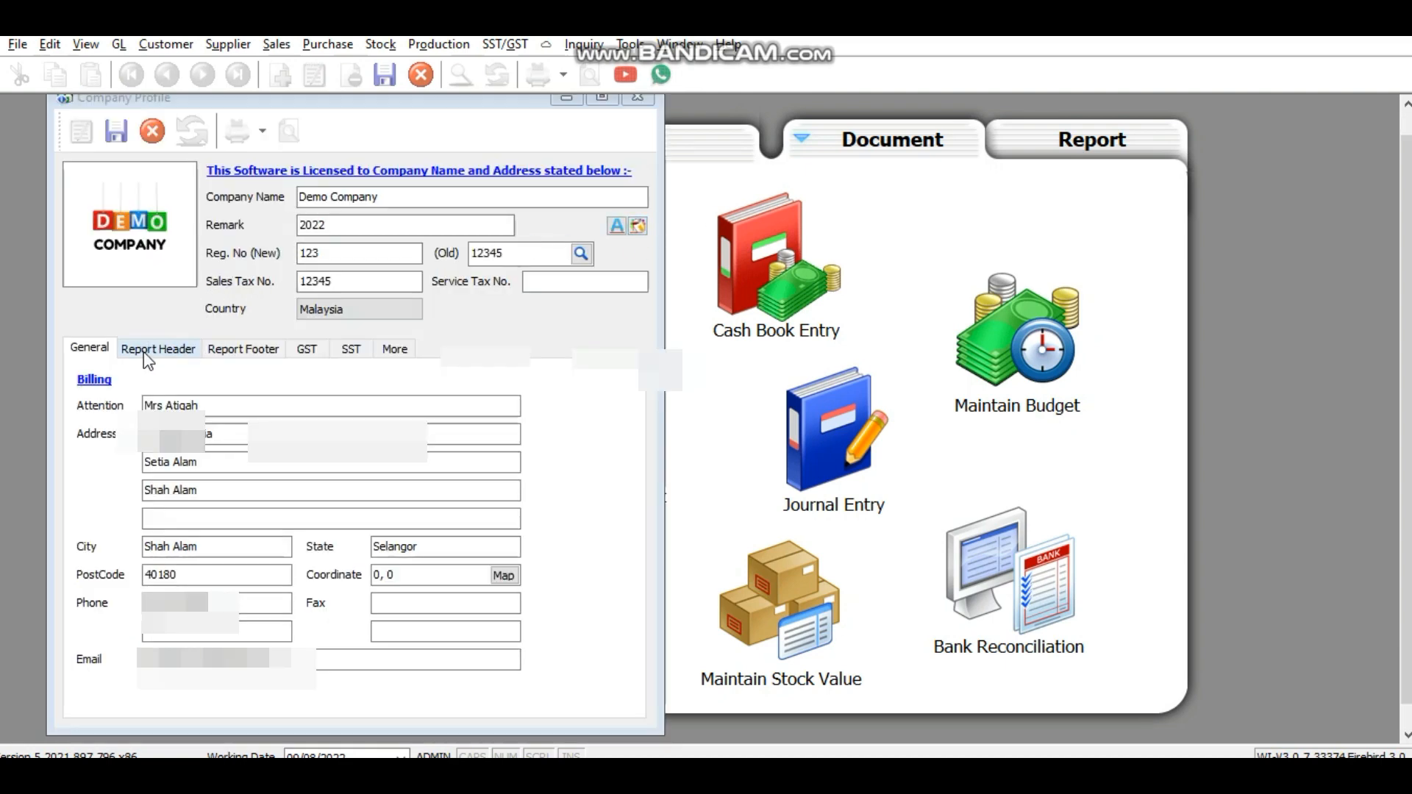
Step: Generate the report header from company details and colour the words Demo Company blue
{"action": "left_click", "coordinate": [168, 355]}
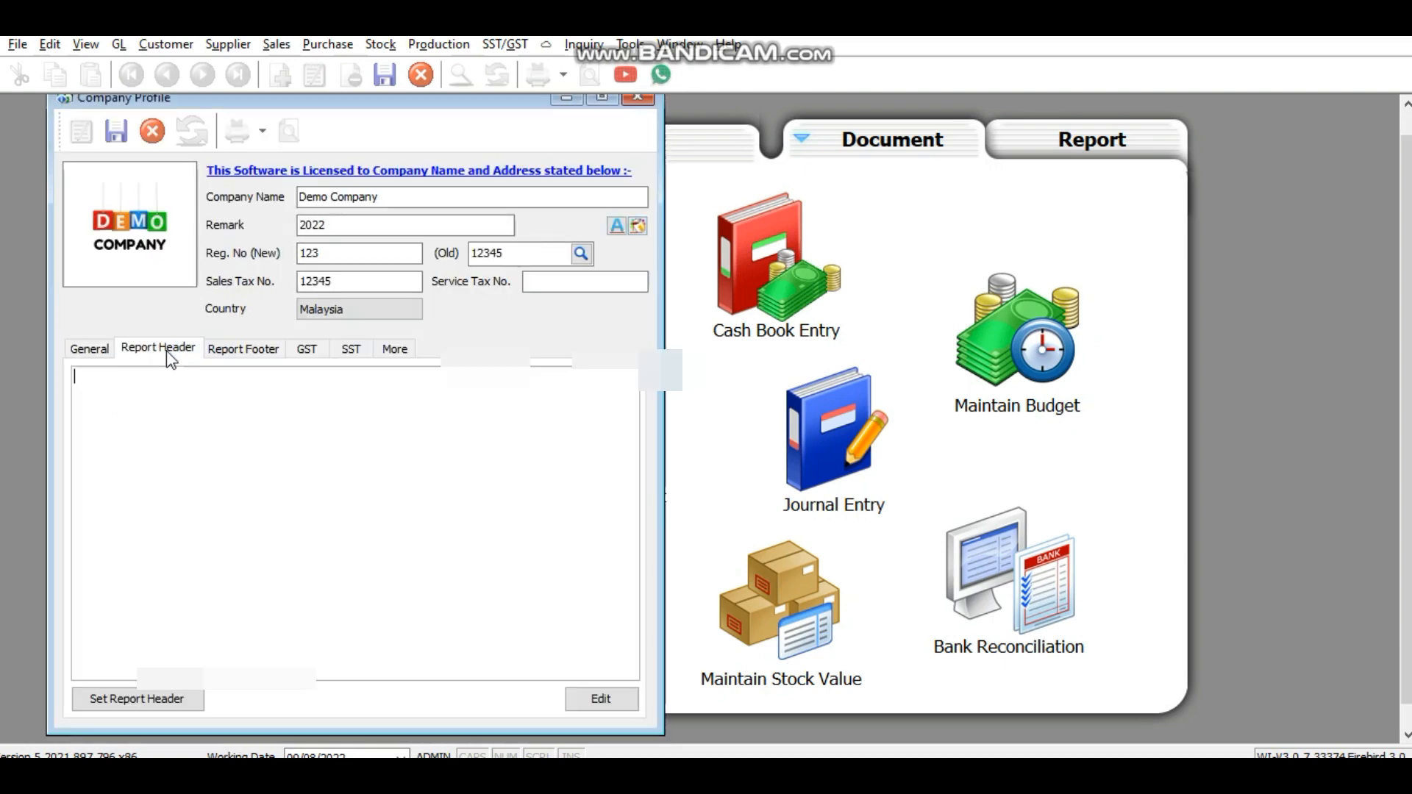
{"action": "left_click", "coordinate": [165, 699]}
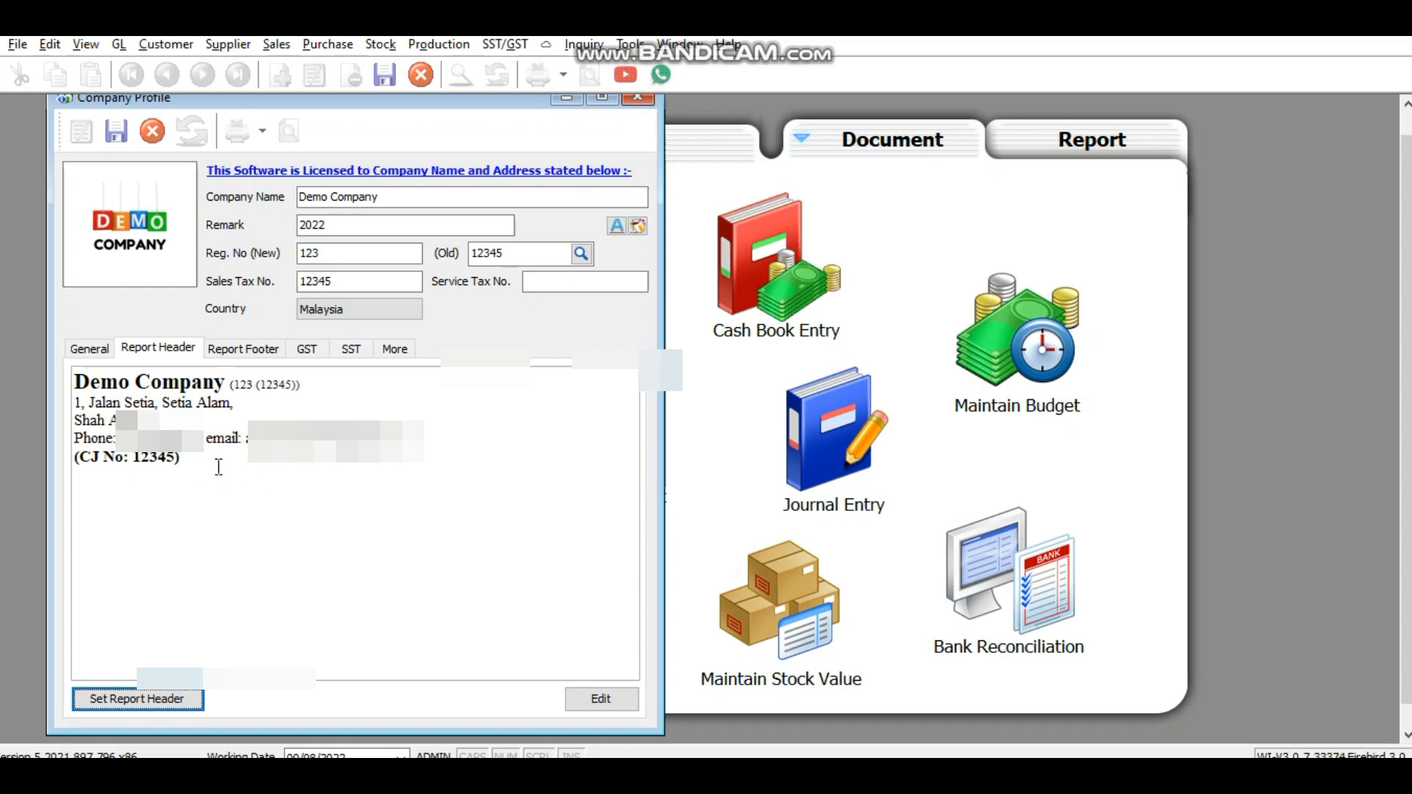
{"action": "left_click", "coordinate": [616, 704]}
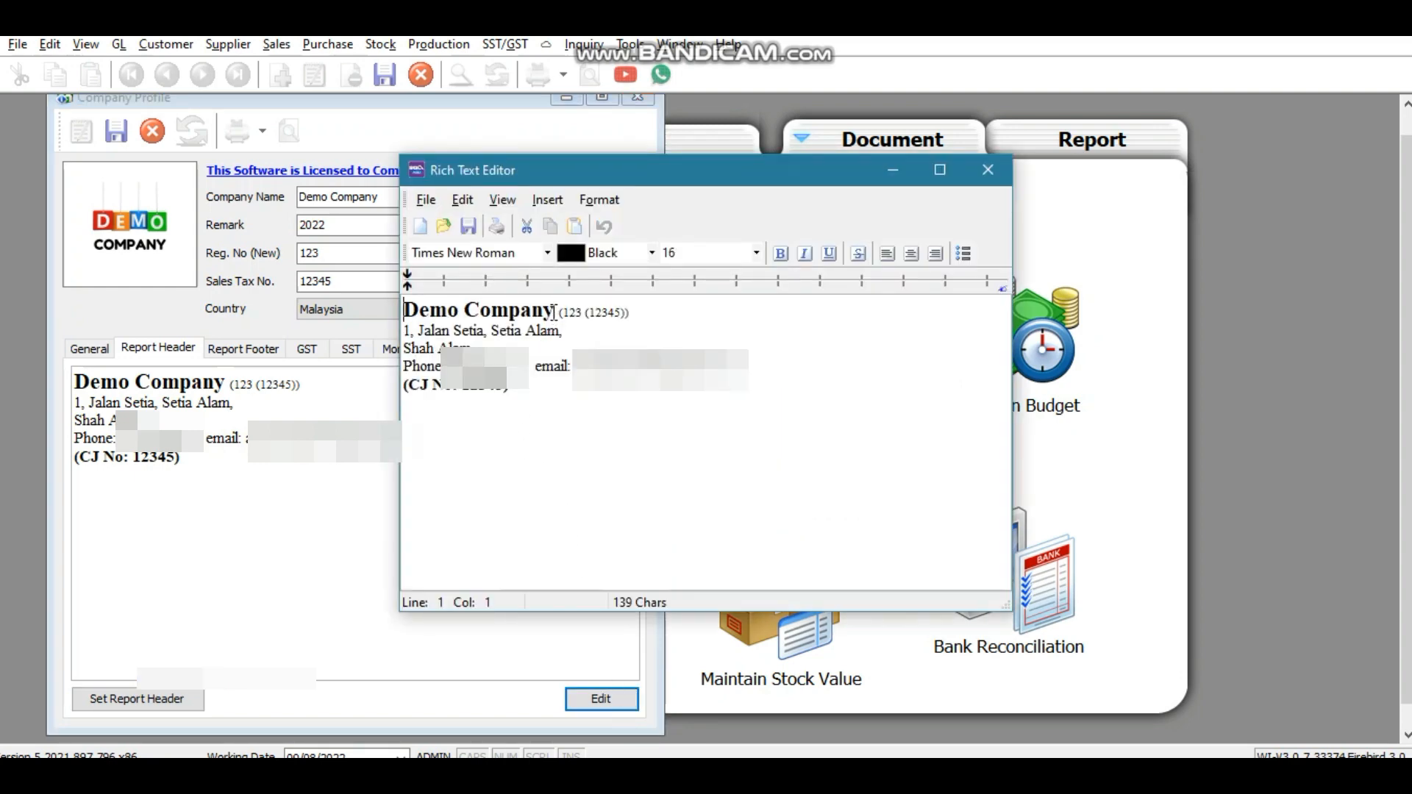
{"action": "left_click_drag", "start_coordinate": [554, 312], "coordinate": [404, 312]}
{"action": "left_click", "coordinate": [586, 258]}
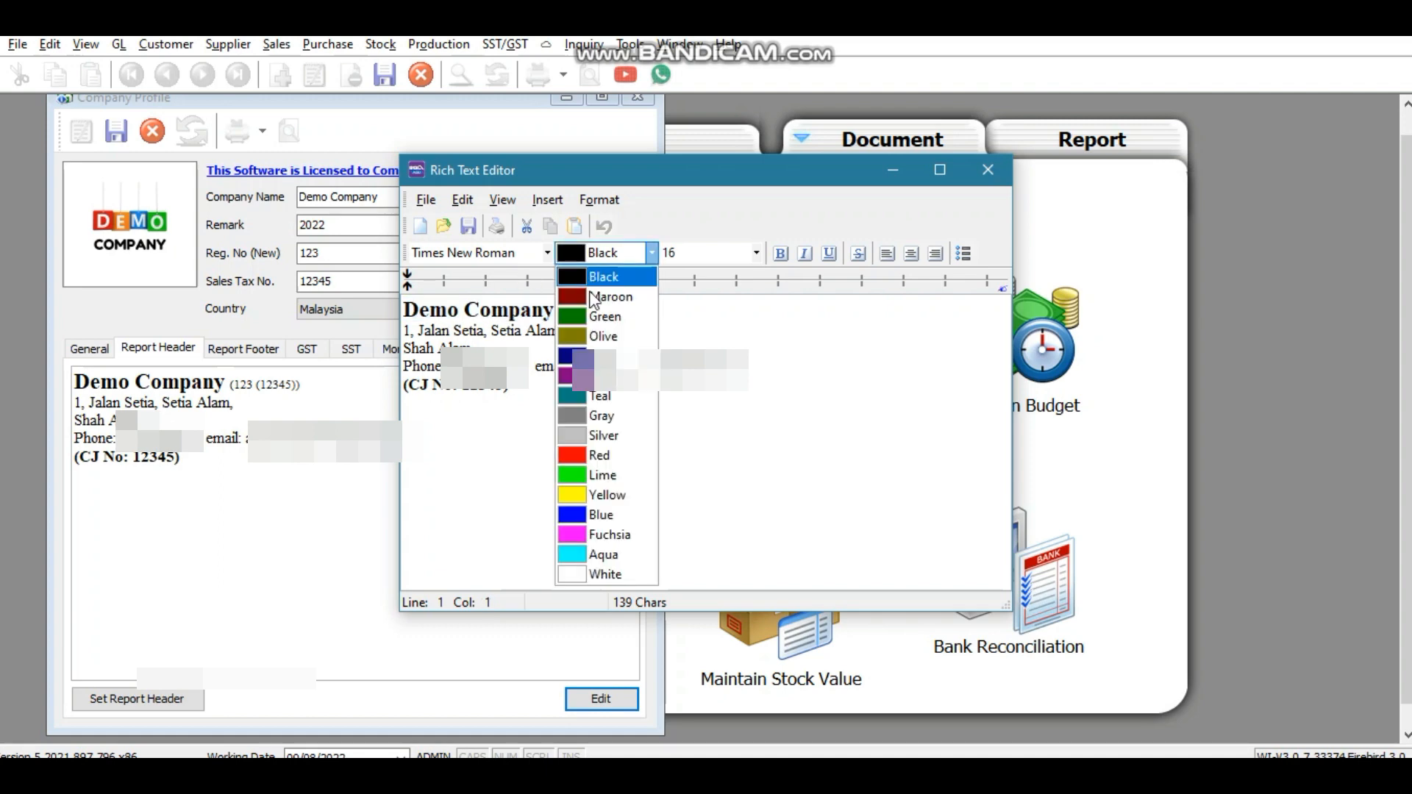
{"action": "left_click", "coordinate": [608, 515]}
{"action": "left_click", "coordinate": [567, 453]}
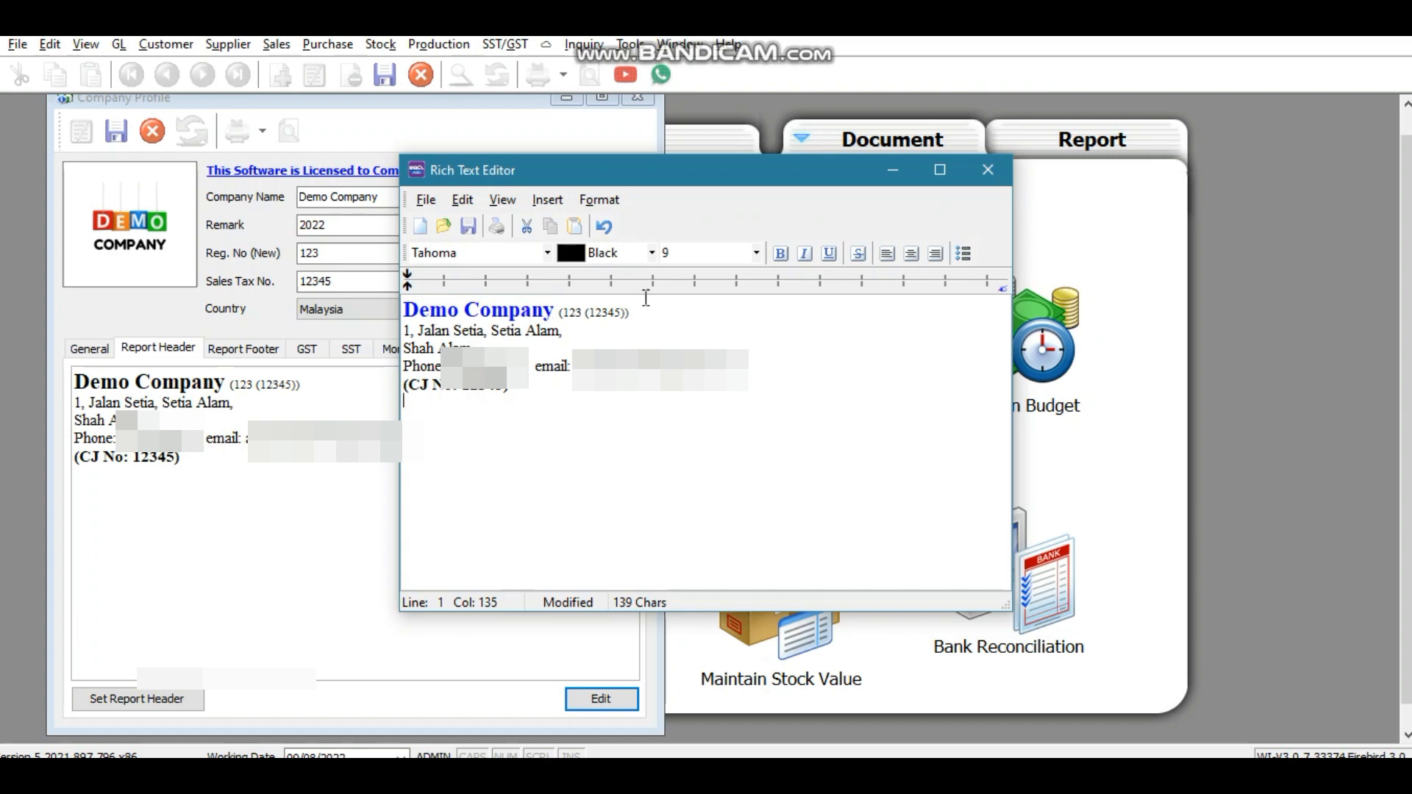
Step: Close the header editor keeping the changes, and save the company profile
{"action": "left_click", "coordinate": [991, 181]}
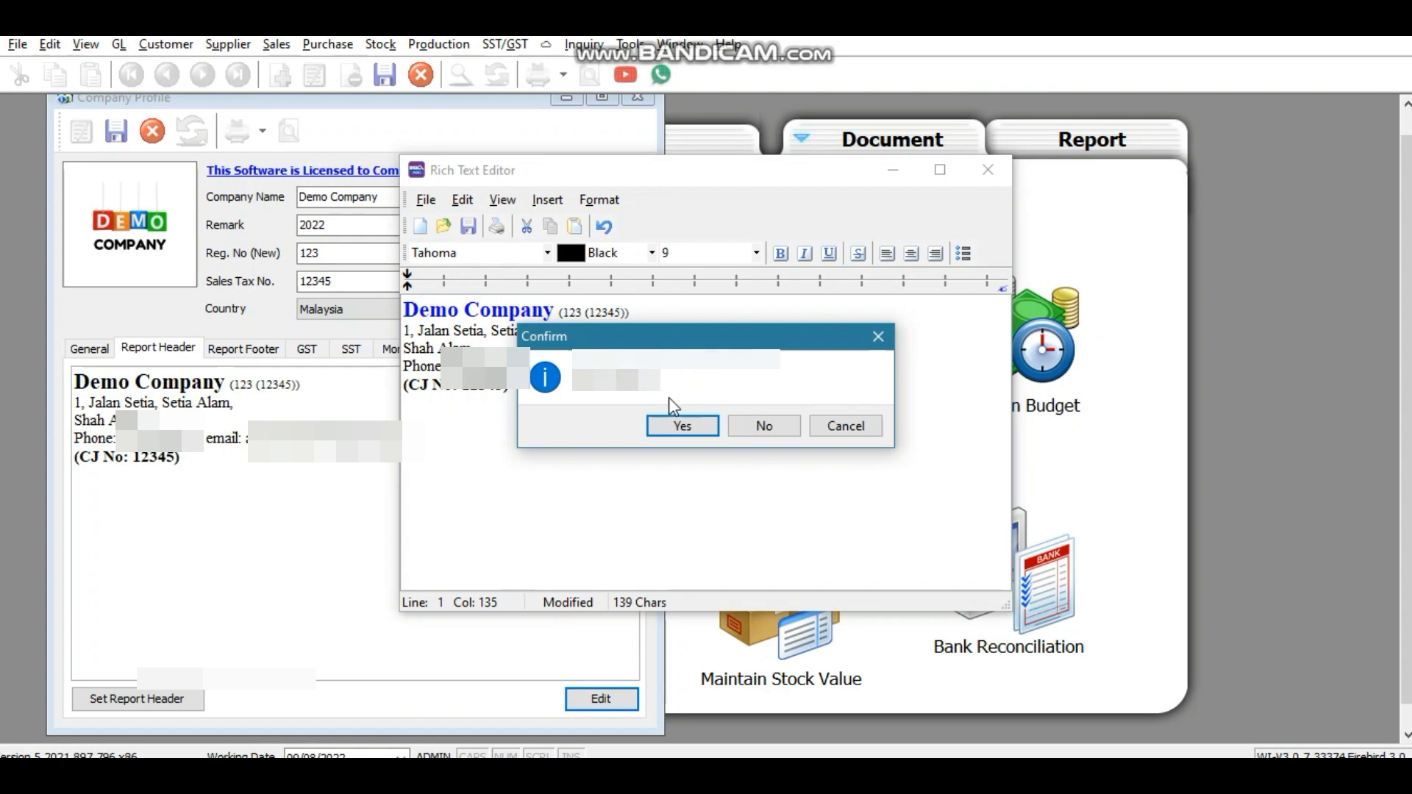
{"action": "left_click", "coordinate": [683, 426]}
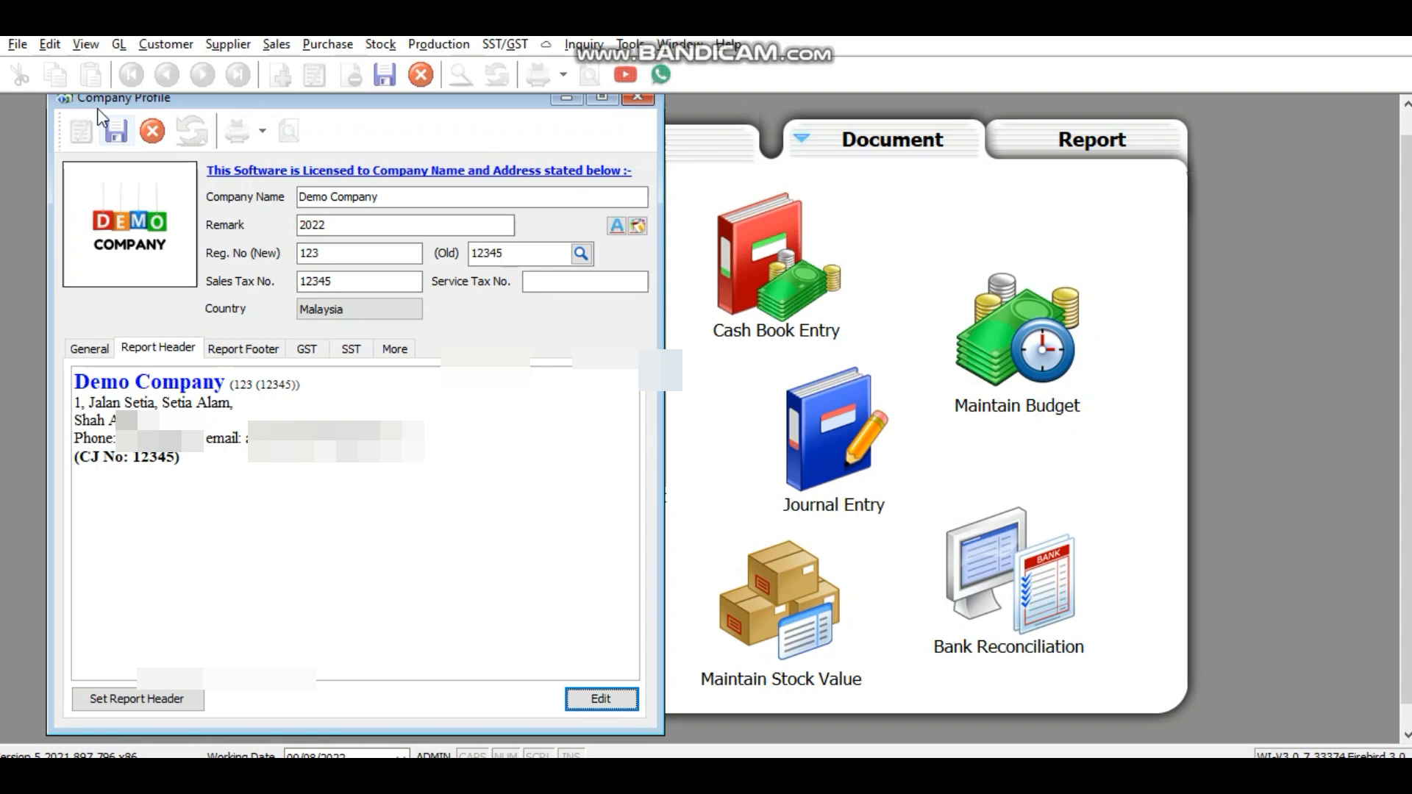
{"action": "left_click", "coordinate": [117, 133]}
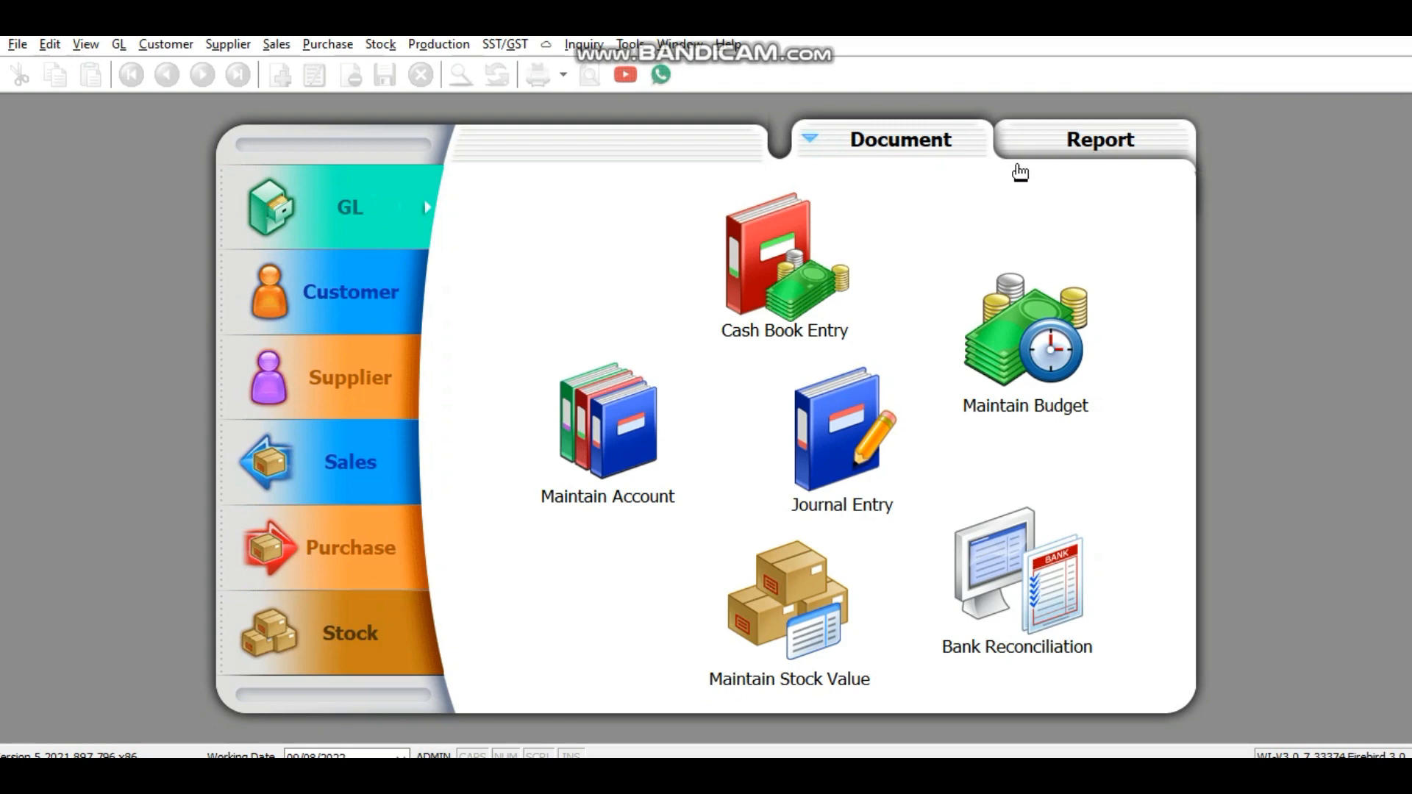
Step: Open GL Maintain Account and expand Non-Current Assets, Other Assets, Current Assets and Current Liabilities
{"action": "left_click", "coordinate": [124, 45]}
{"action": "key", "text": "Right"}
{"action": "key", "text": "Left"}
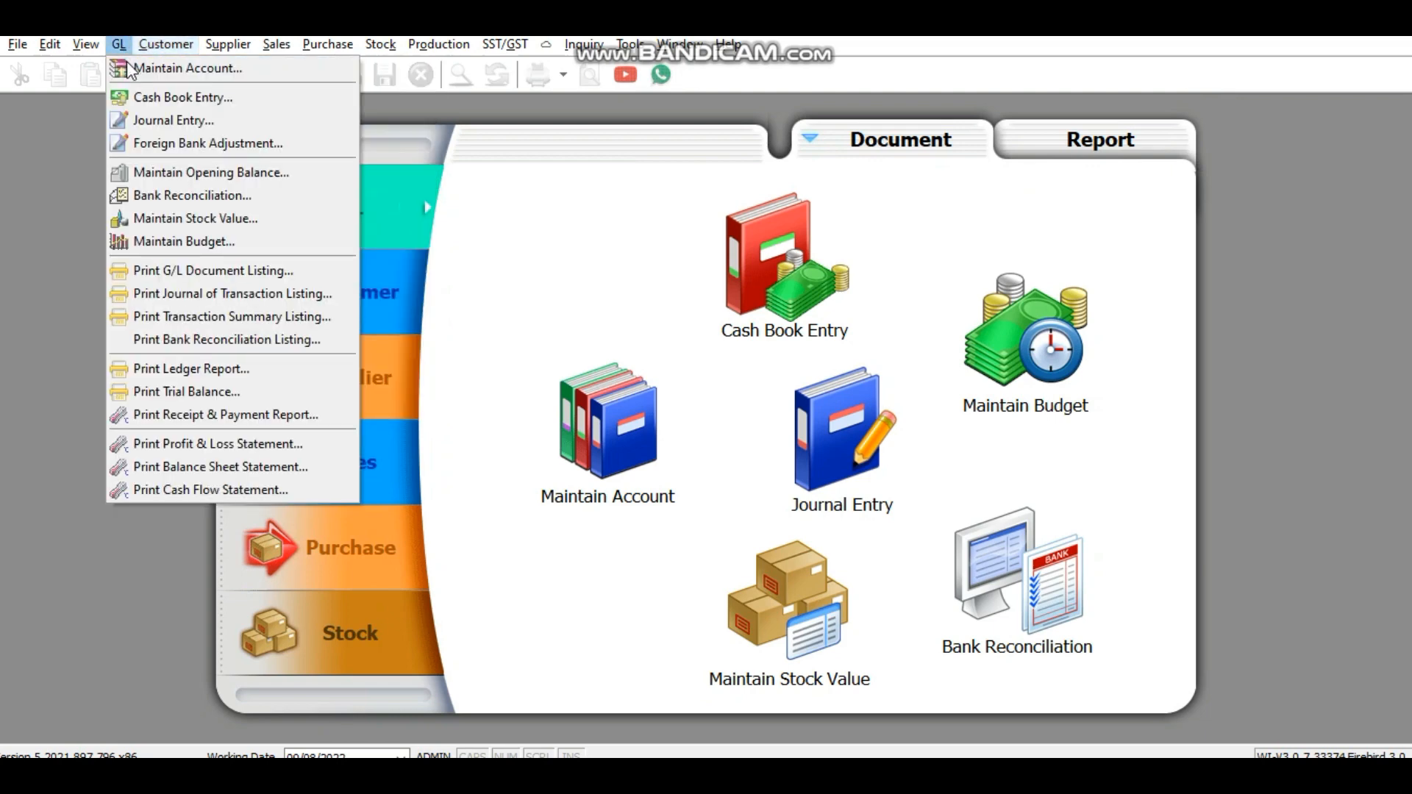
{"action": "key", "text": "Return"}
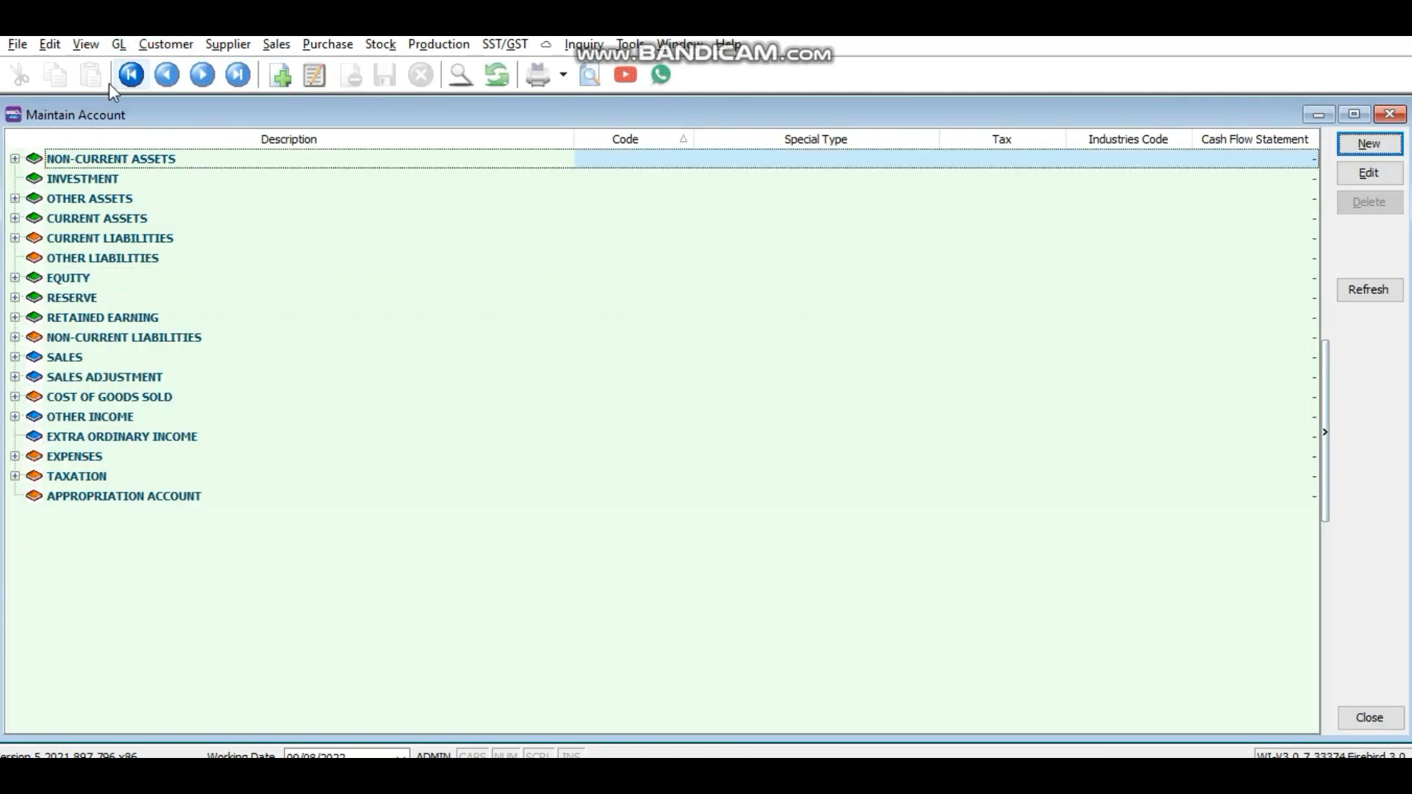
{"action": "left_click", "coordinate": [15, 159]}
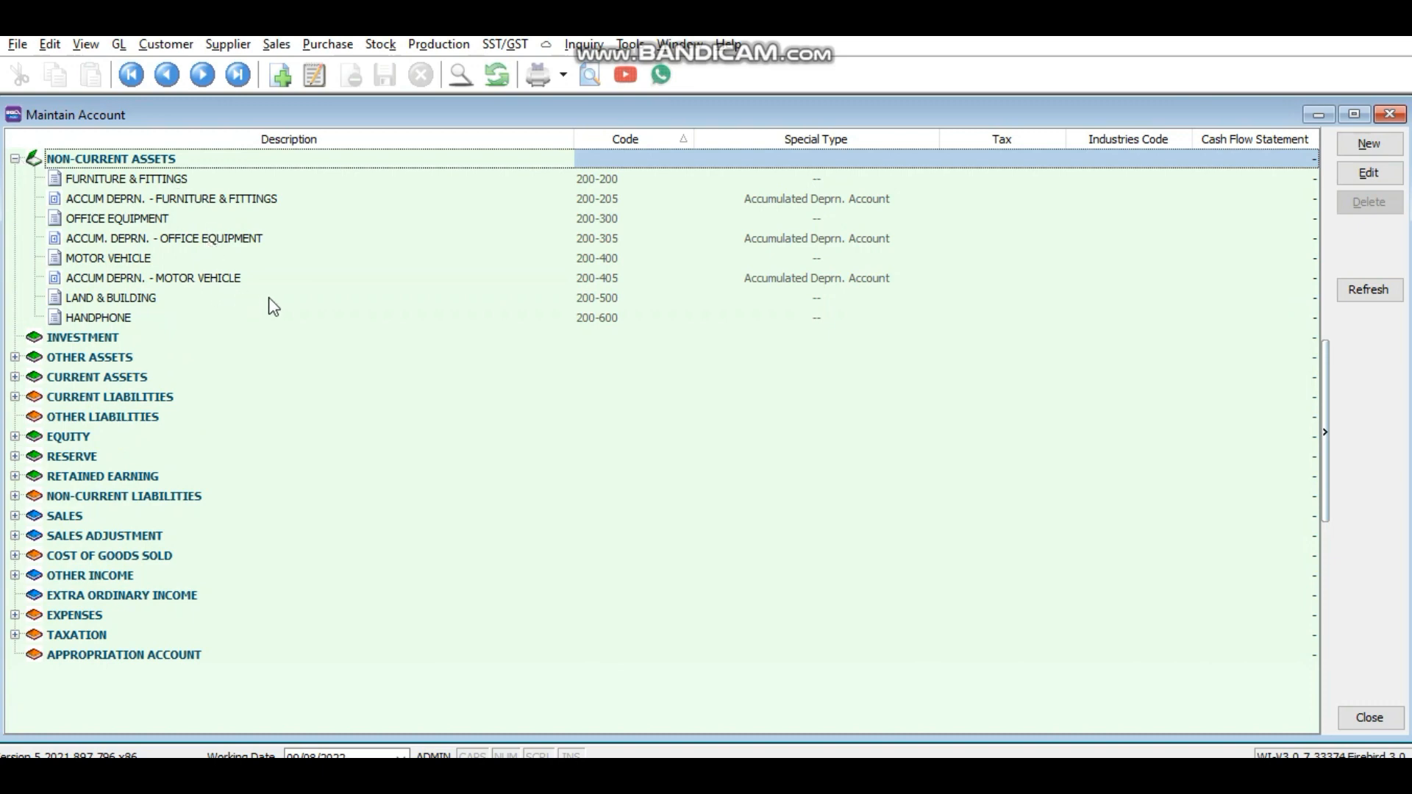
{"action": "left_click", "coordinate": [15, 358]}
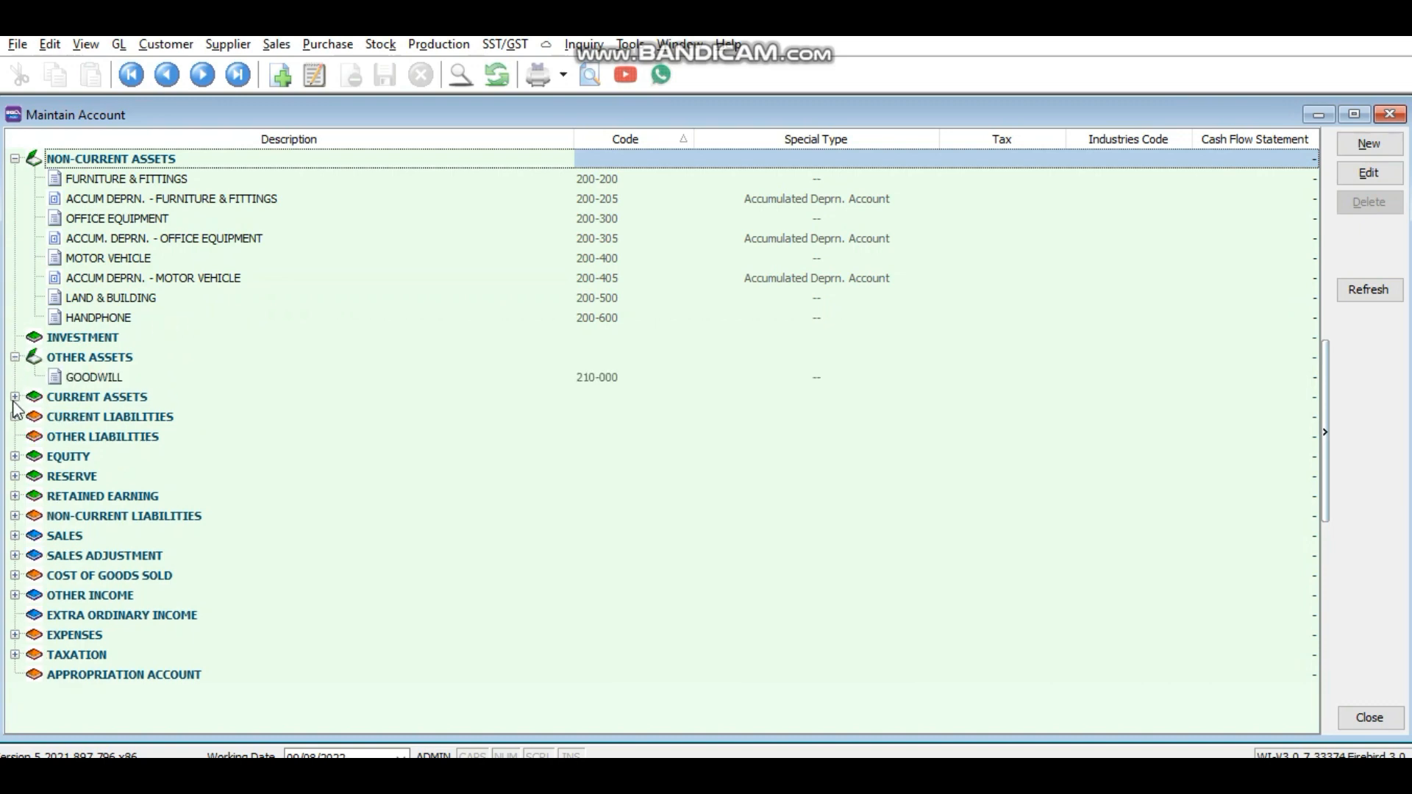
{"action": "left_click", "coordinate": [15, 398]}
{"action": "scroll", "coordinate": [16, 470], "scroll_direction": "down", "scroll_amount": 1}
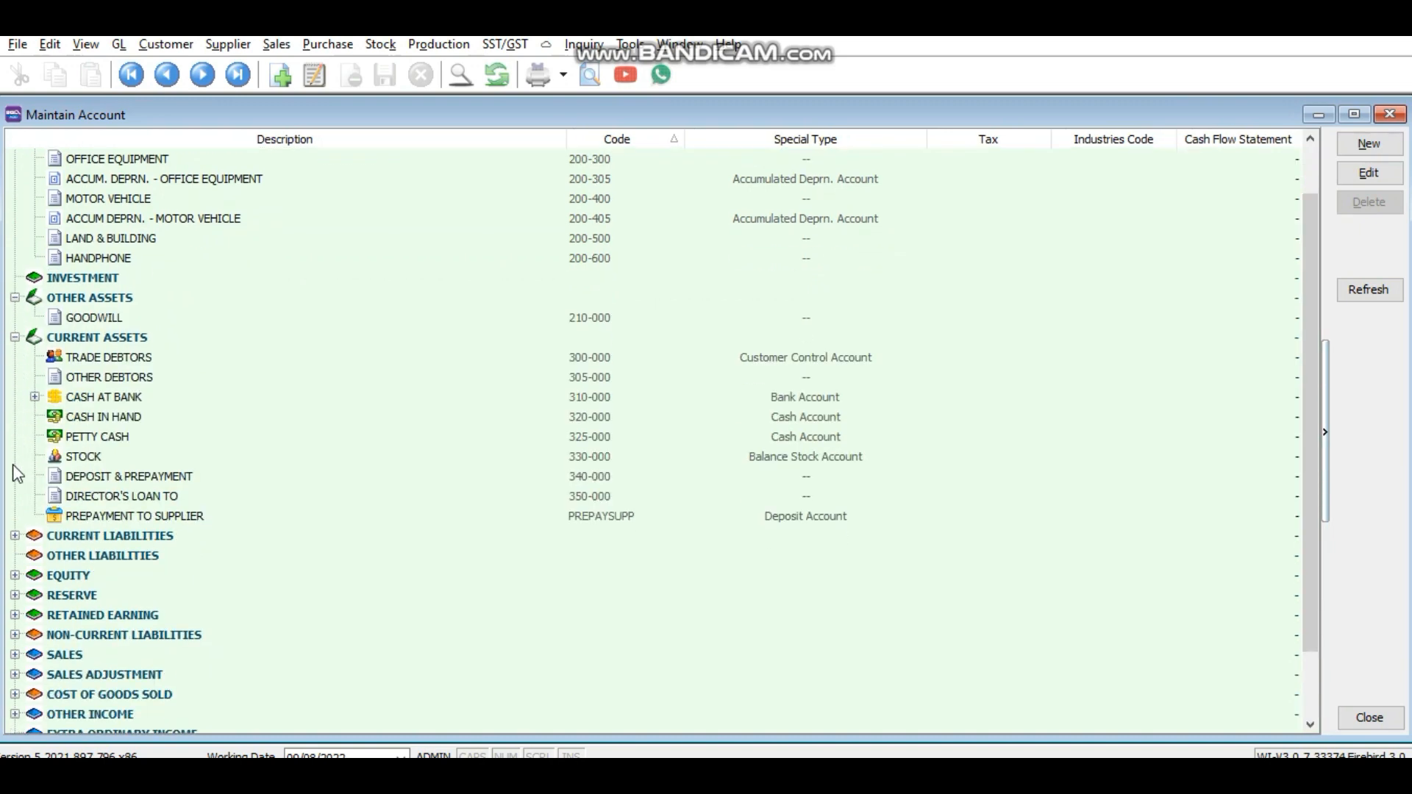
{"action": "left_click", "coordinate": [15, 536]}
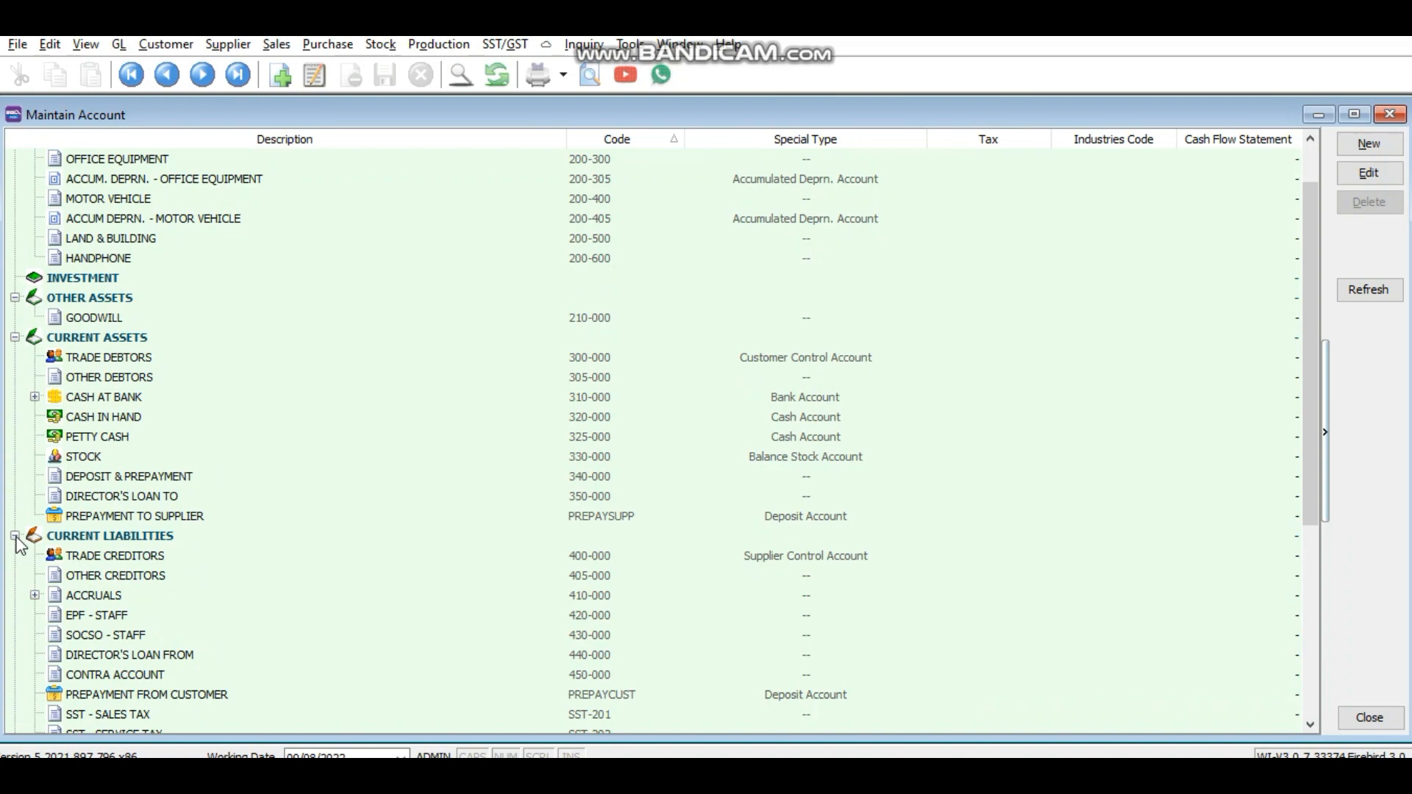
{"action": "scroll", "coordinate": [120, 434], "scroll_direction": "up", "scroll_amount": 1}
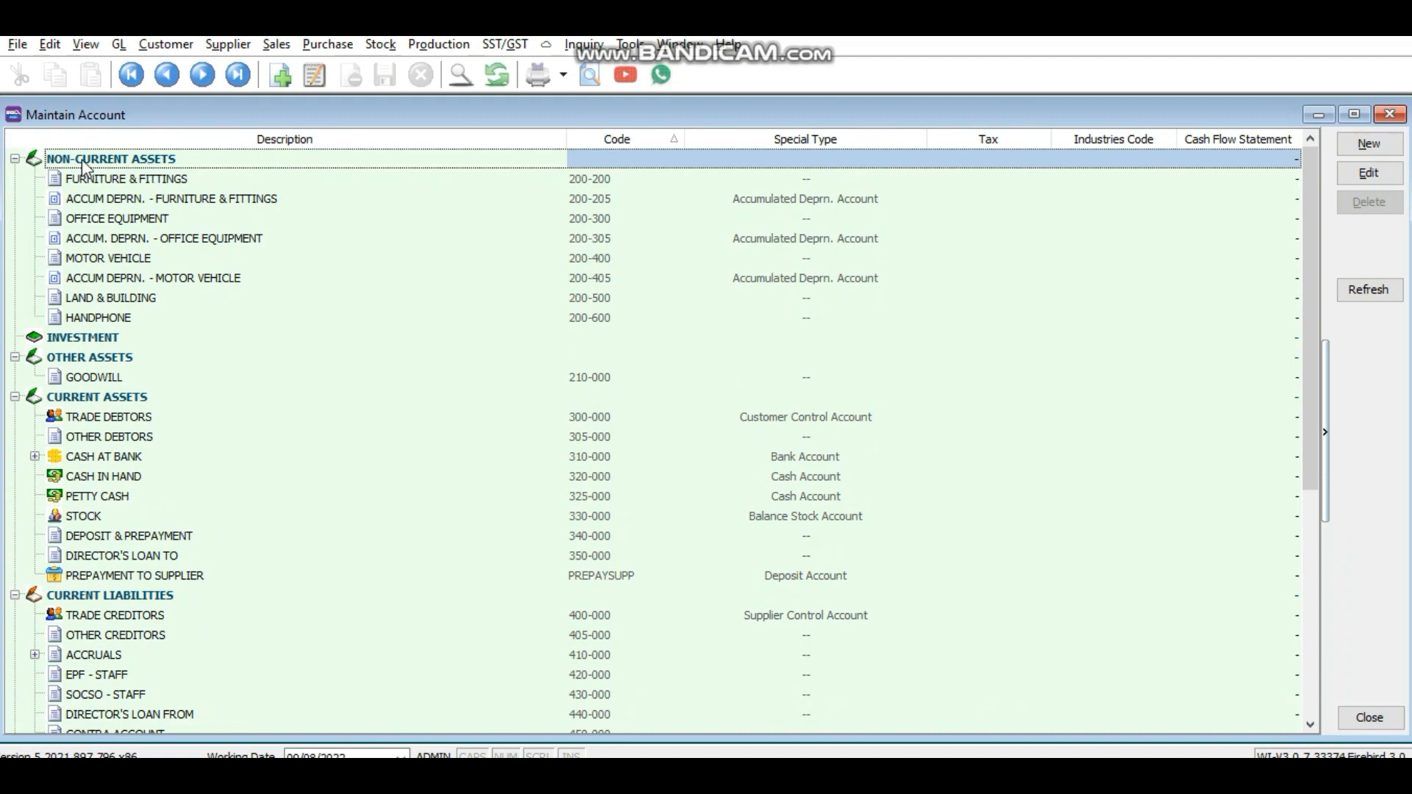
{"action": "left_click", "coordinate": [1392, 151]}
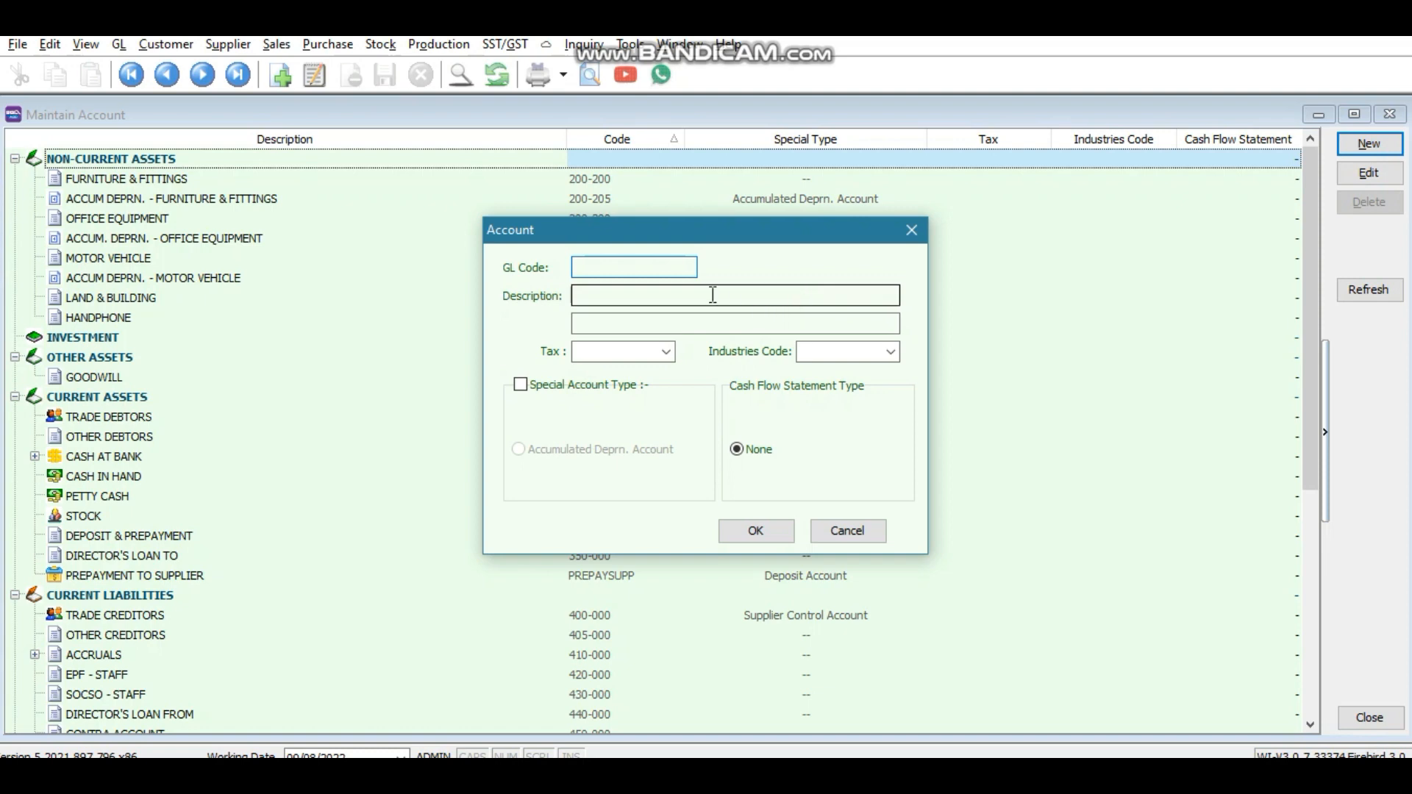
Step: Create account 200-700 with description MACHINERY under Non-Current Assets
{"action": "left_click_drag", "start_coordinate": [637, 244], "coordinate": [843, 244]}
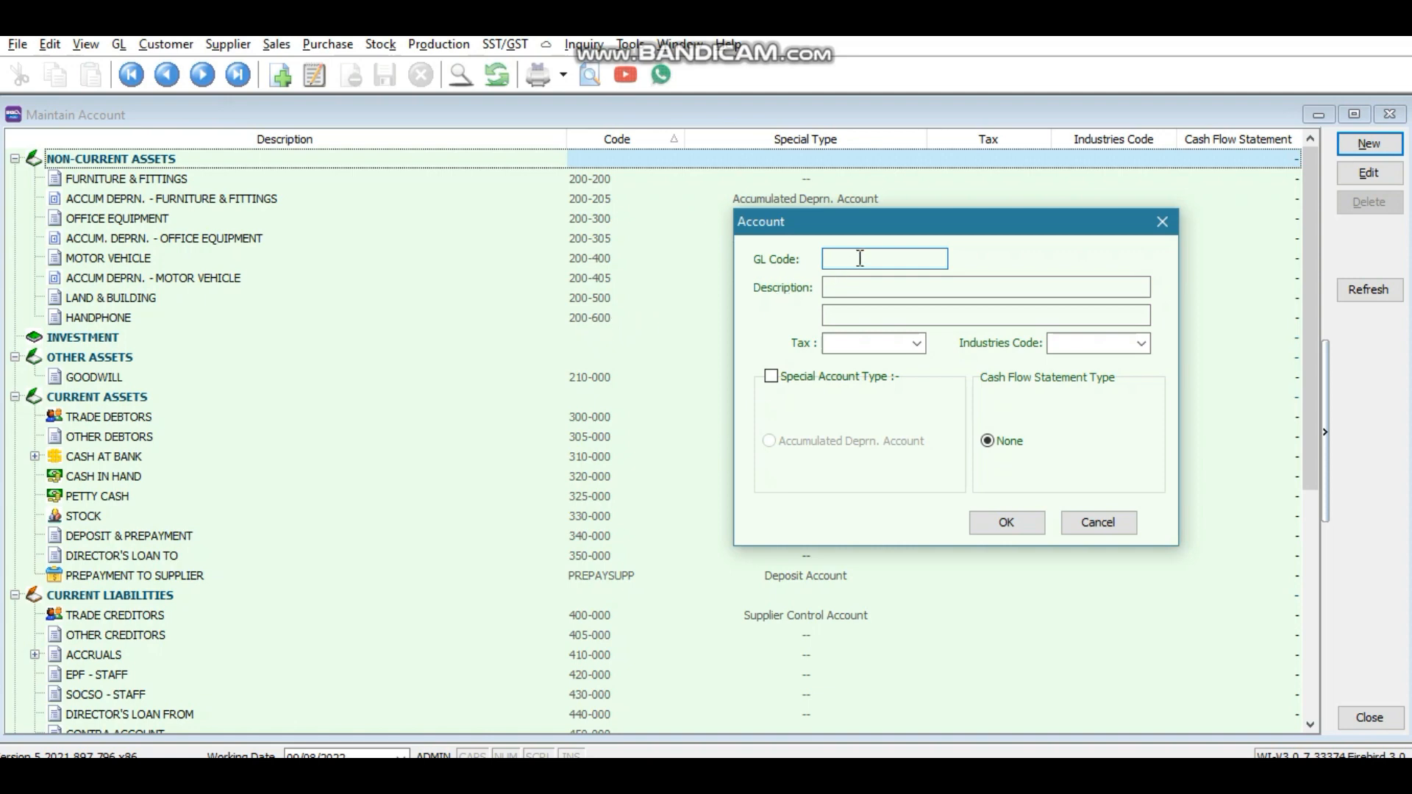
{"action": "type", "text": "200-700"}
{"action": "left_click", "coordinate": [858, 288]}
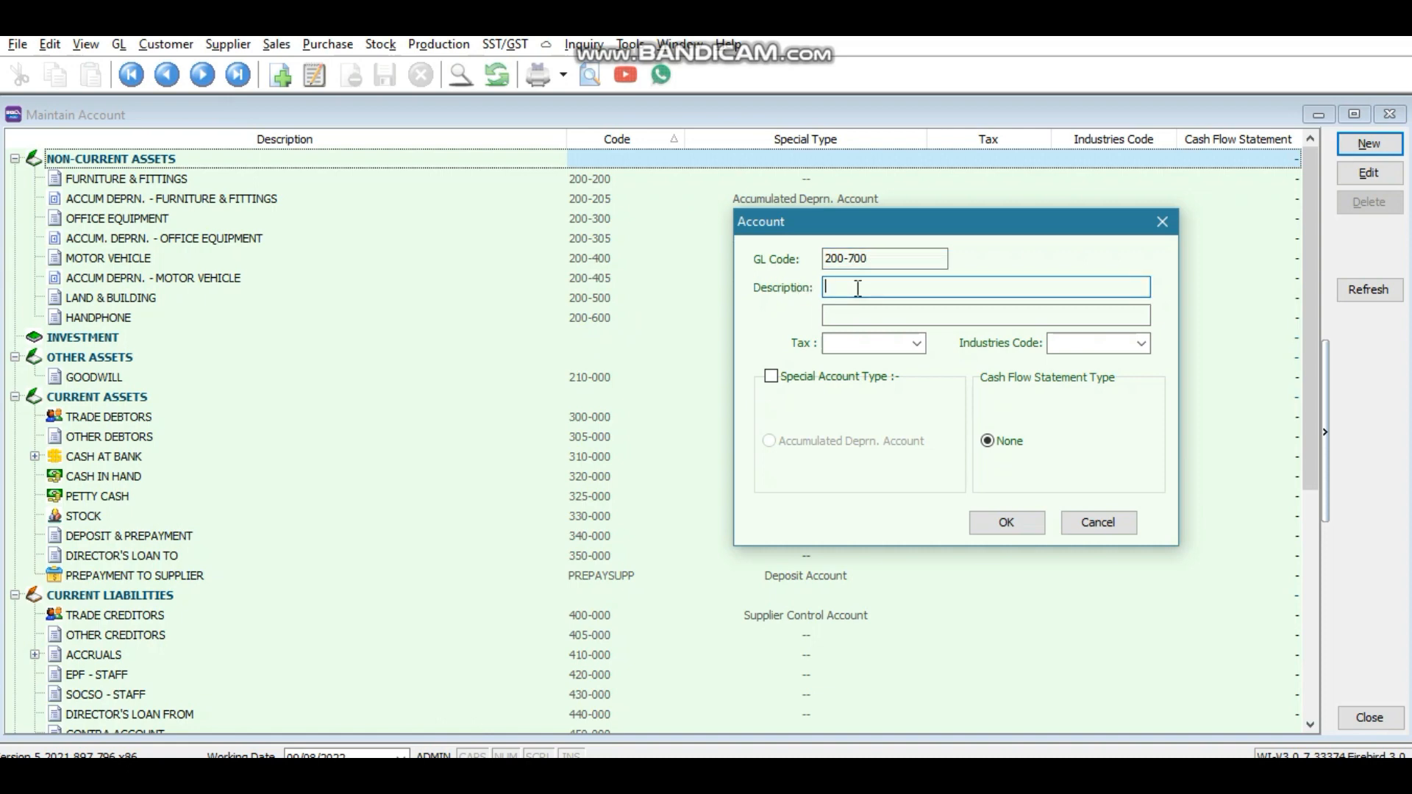
{"action": "type", "text": "M"}
{"action": "key", "text": "Caps_Lock"}
{"action": "type", "text": "ACHINERY"}
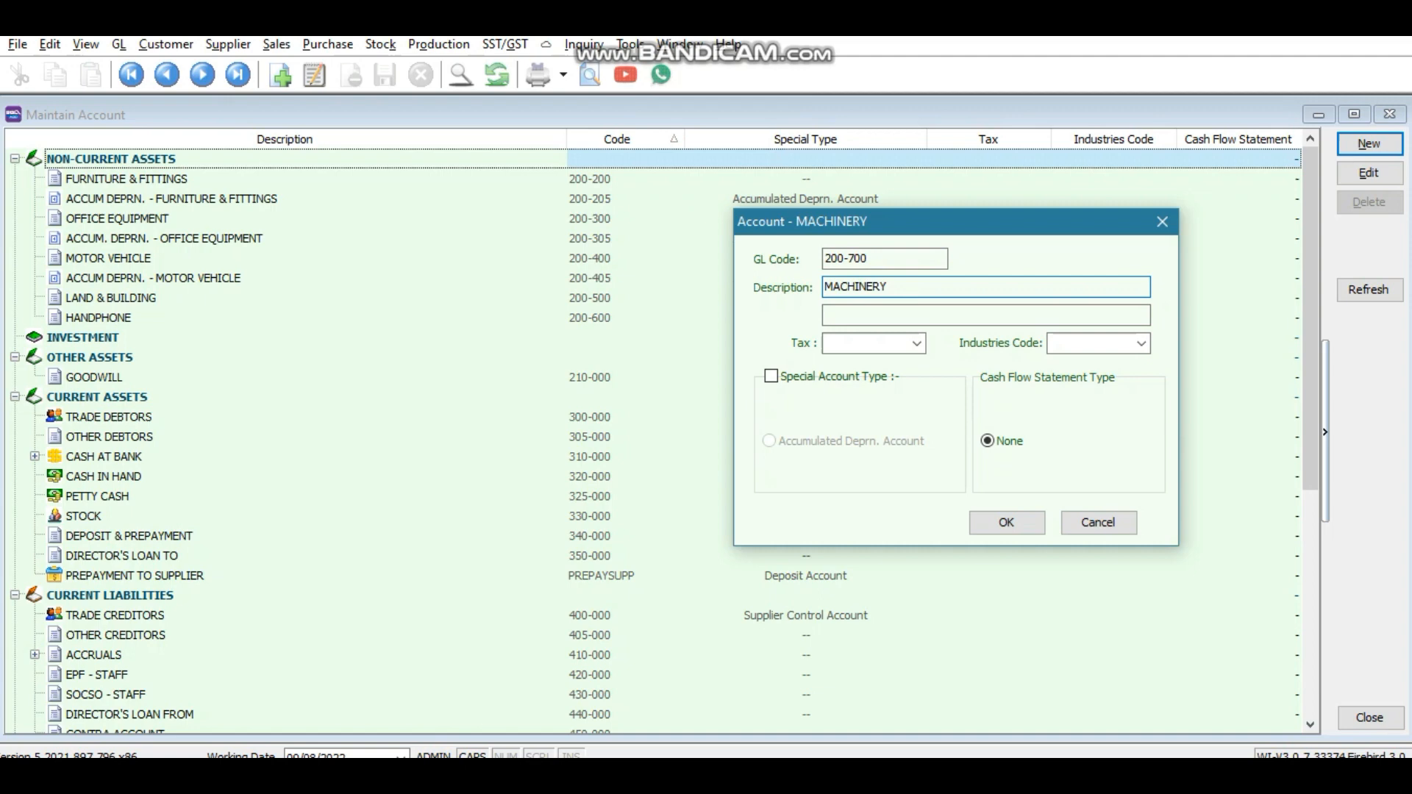
{"action": "left_click", "coordinate": [1018, 510]}
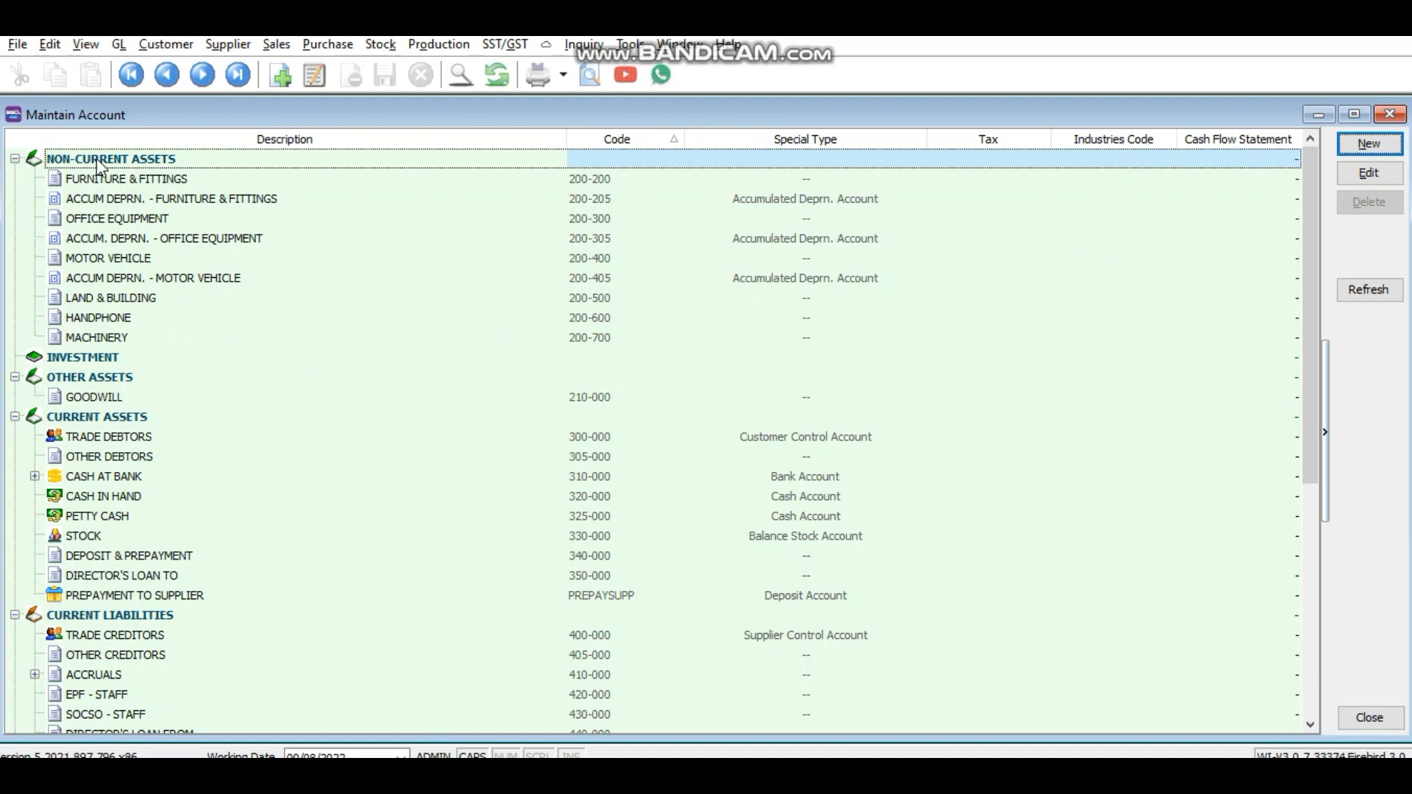
Step: Create account 200-705 'ACCUM DEPRN MACHINERY' with the Accumulated Deprn. Account special type
{"action": "left_click", "coordinate": [1344, 148]}
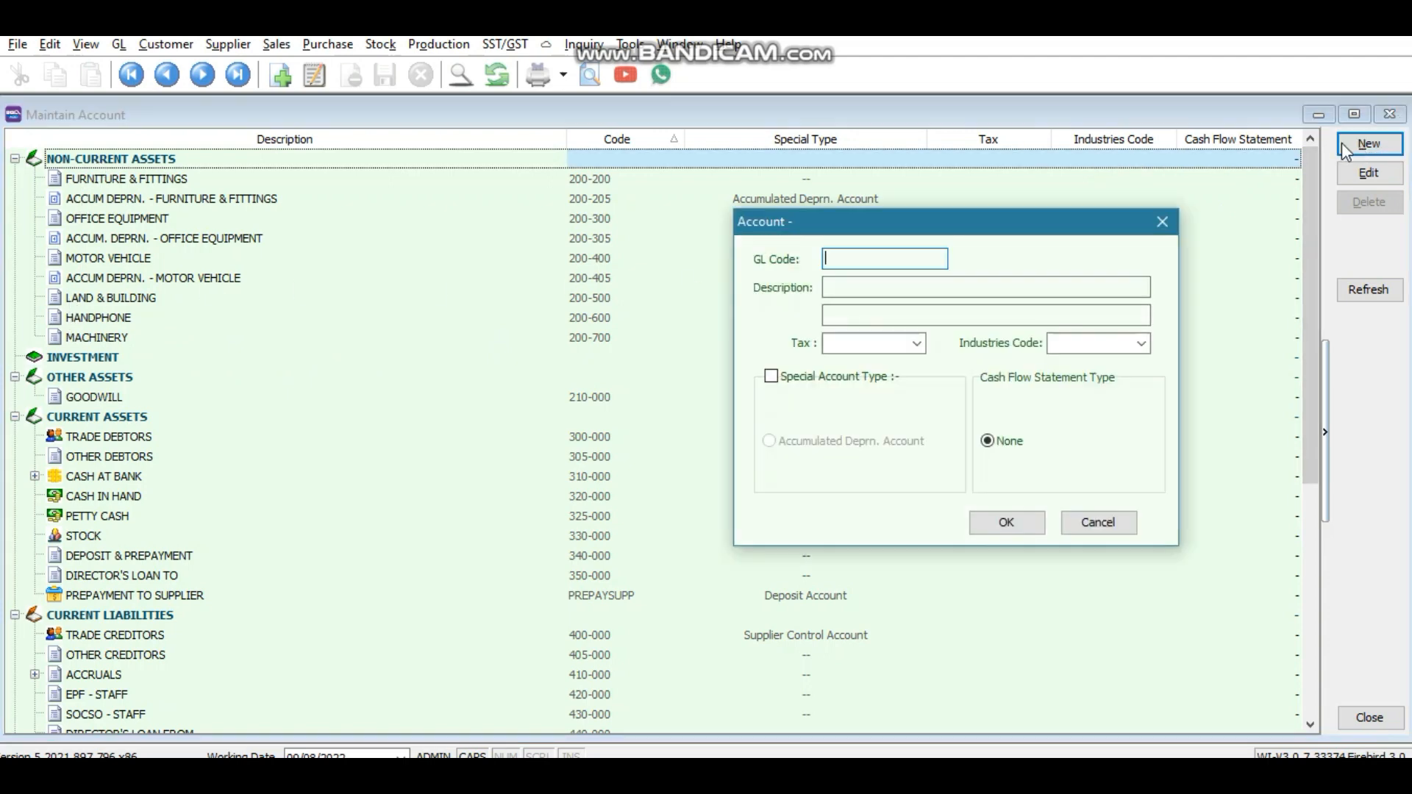
{"action": "type", "text": "200-705"}
{"action": "left_click", "coordinate": [917, 286]}
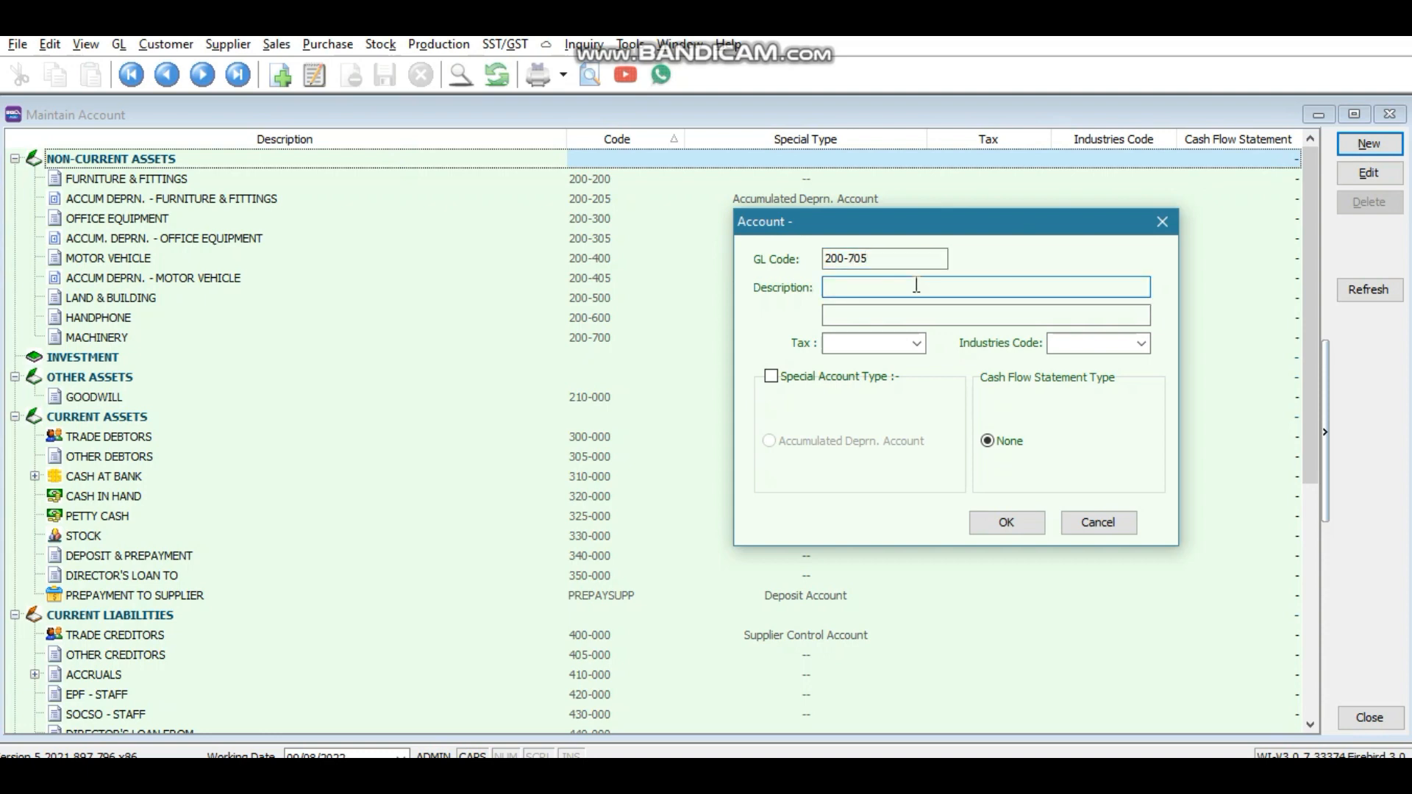
{"action": "type", "text": "ACCUM DEPRN MACHINERY"}
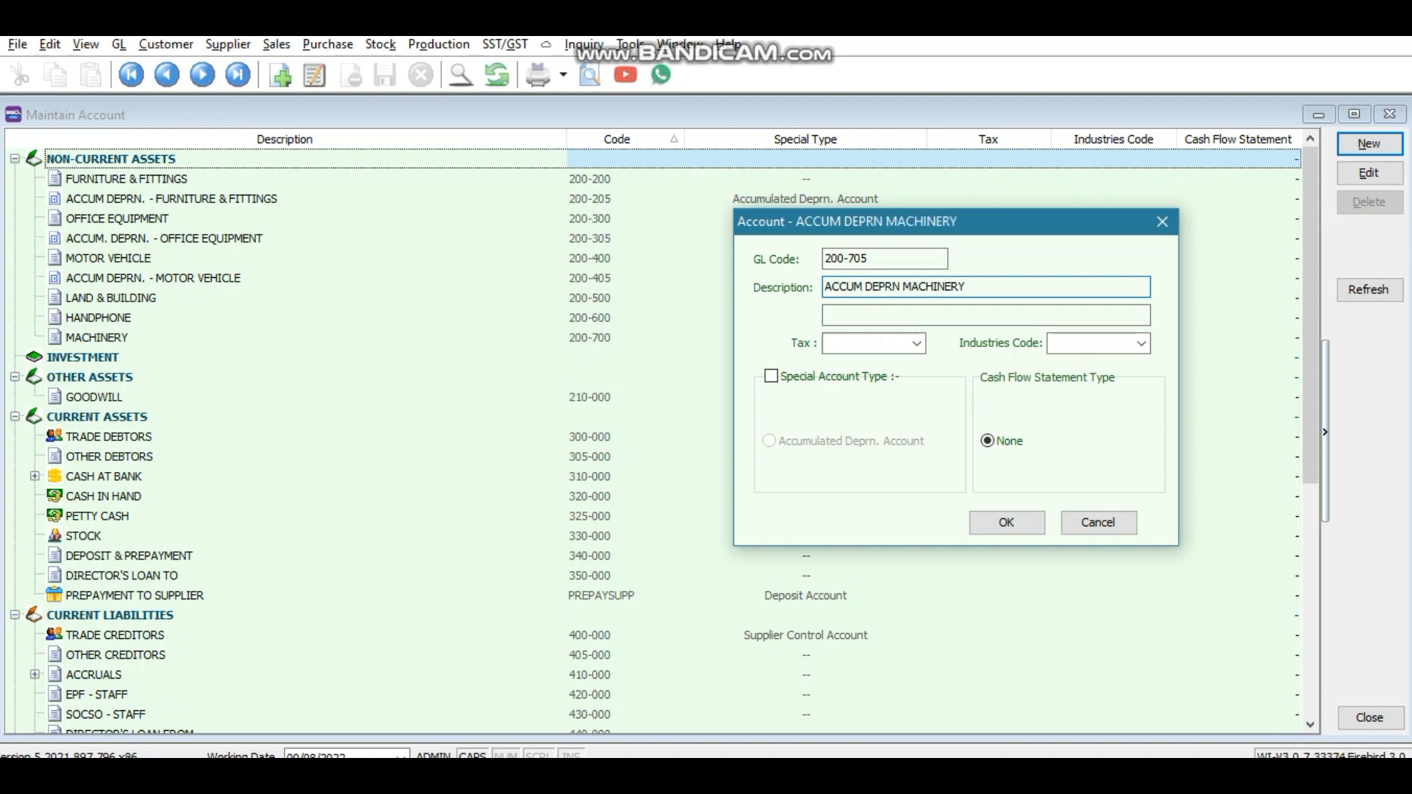
{"action": "left_click", "coordinate": [770, 376]}
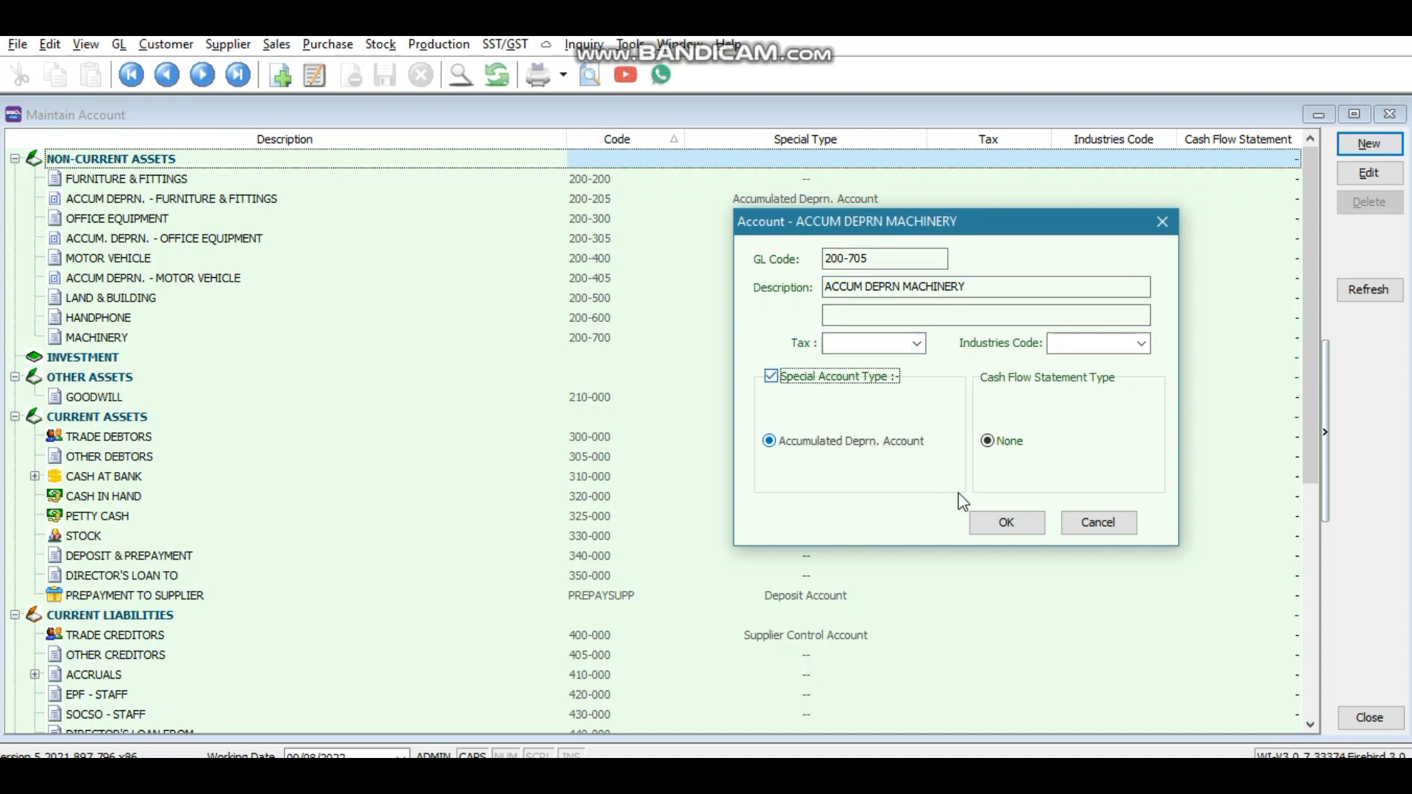
{"action": "left_click", "coordinate": [1001, 523]}
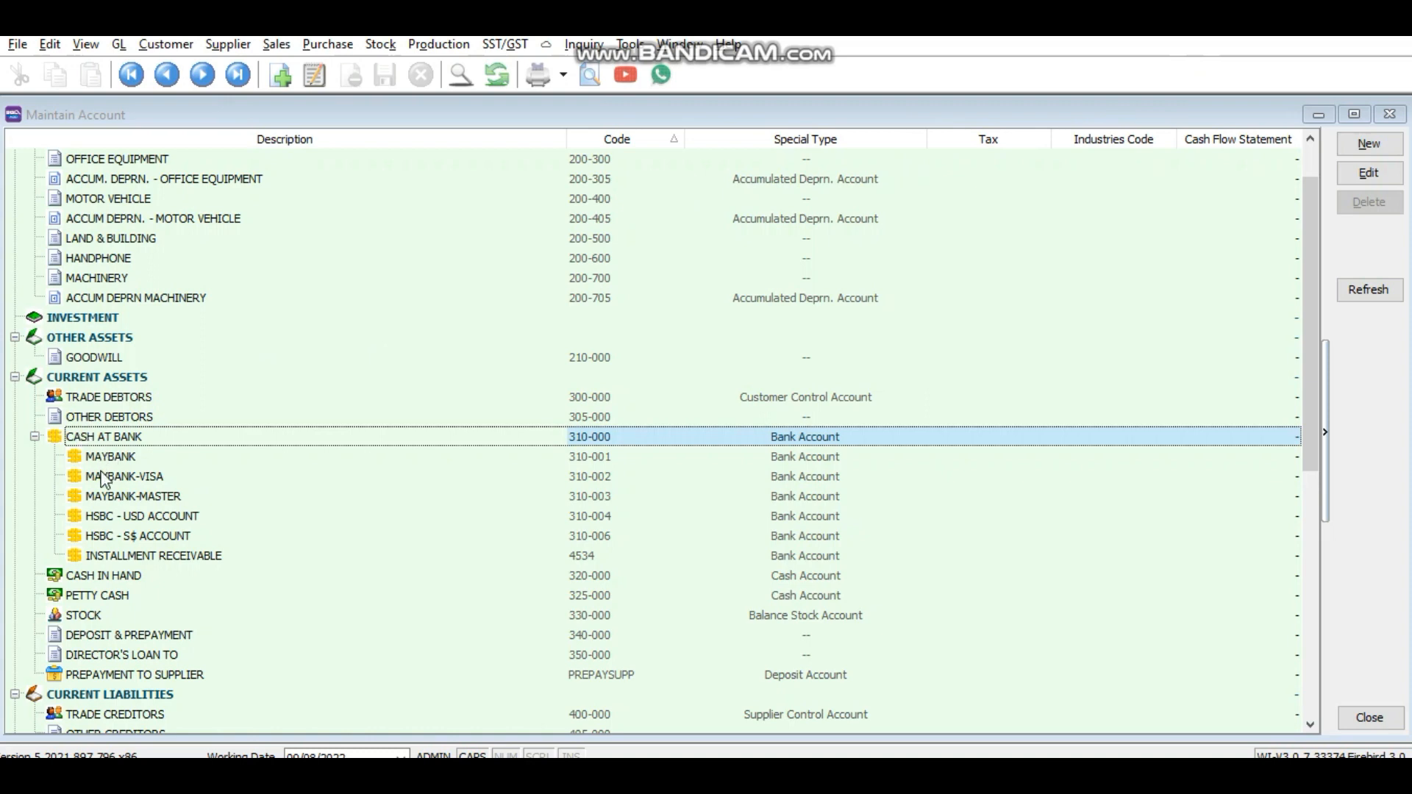
Step: Create bank account 310-007 'CIMB' under CASH AT BANK
{"action": "left_click", "coordinate": [76, 441]}
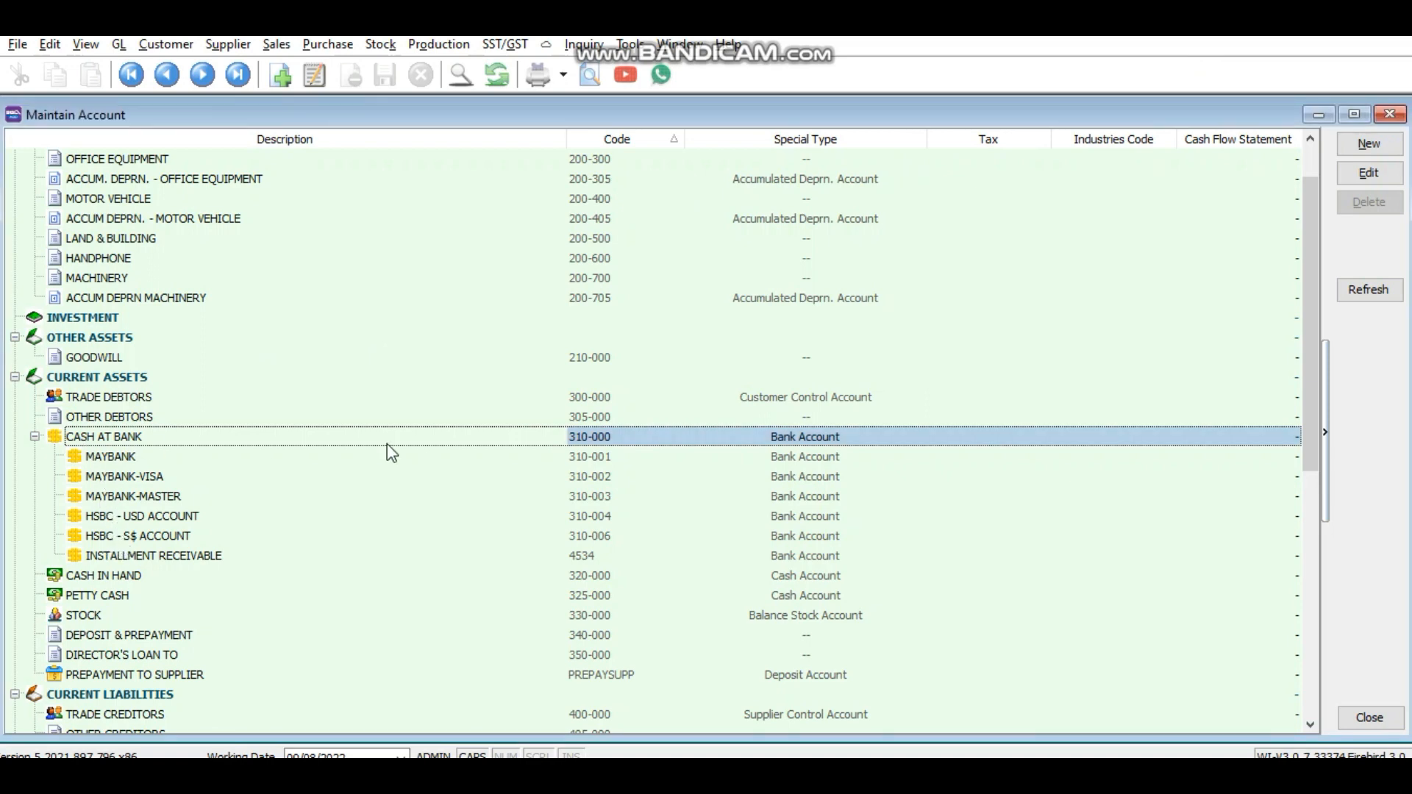
{"action": "left_click", "coordinate": [1370, 145]}
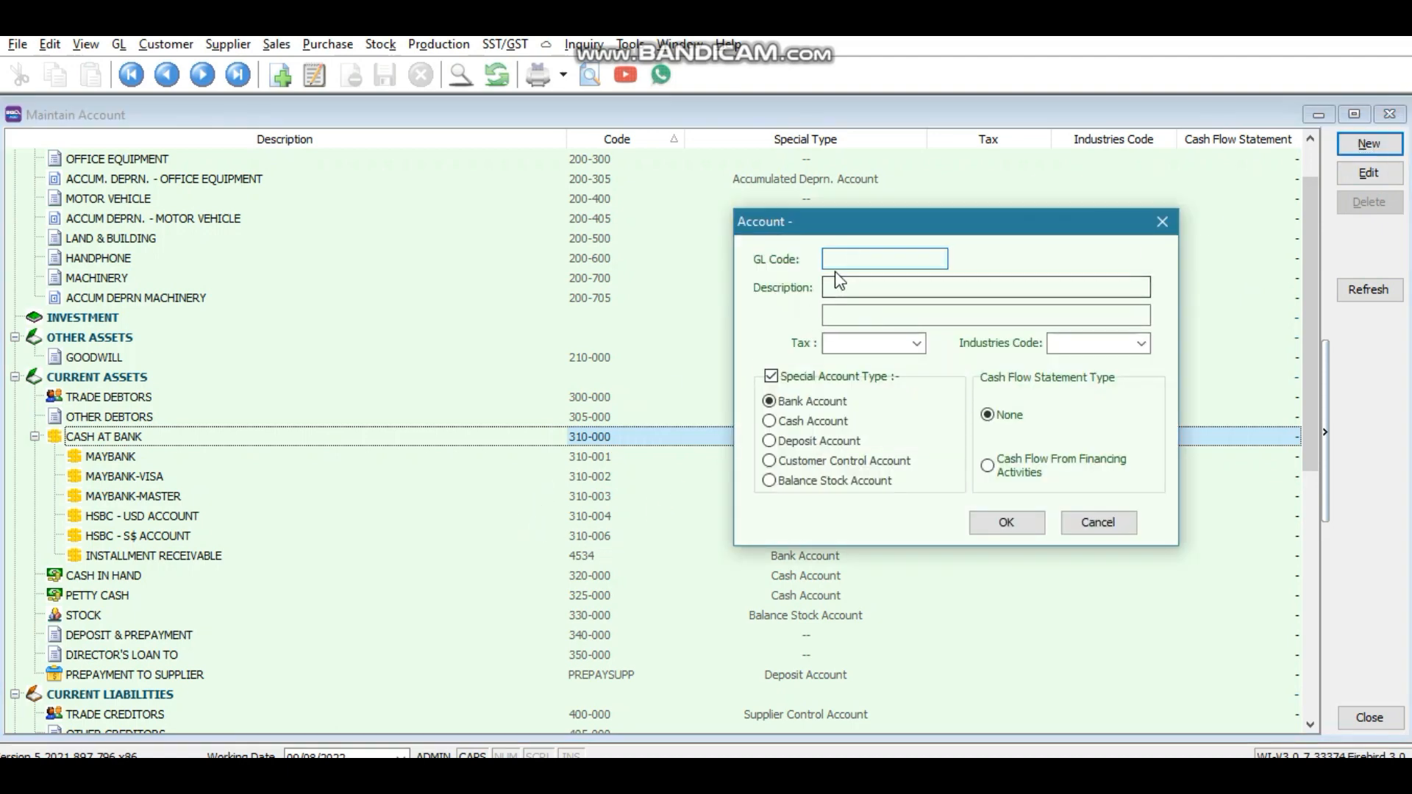
{"action": "type", "text": "310-007"}
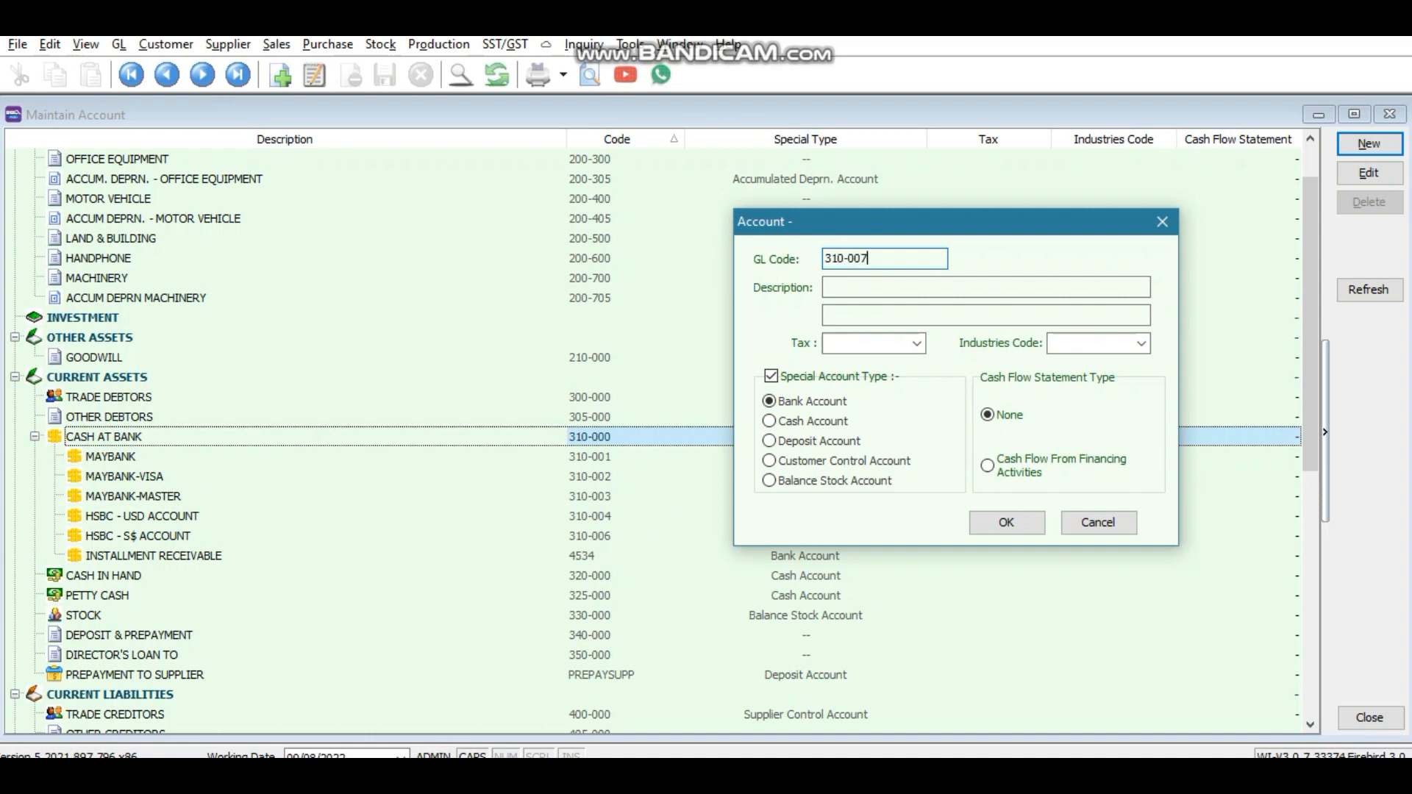
{"action": "left_click", "coordinate": [877, 285]}
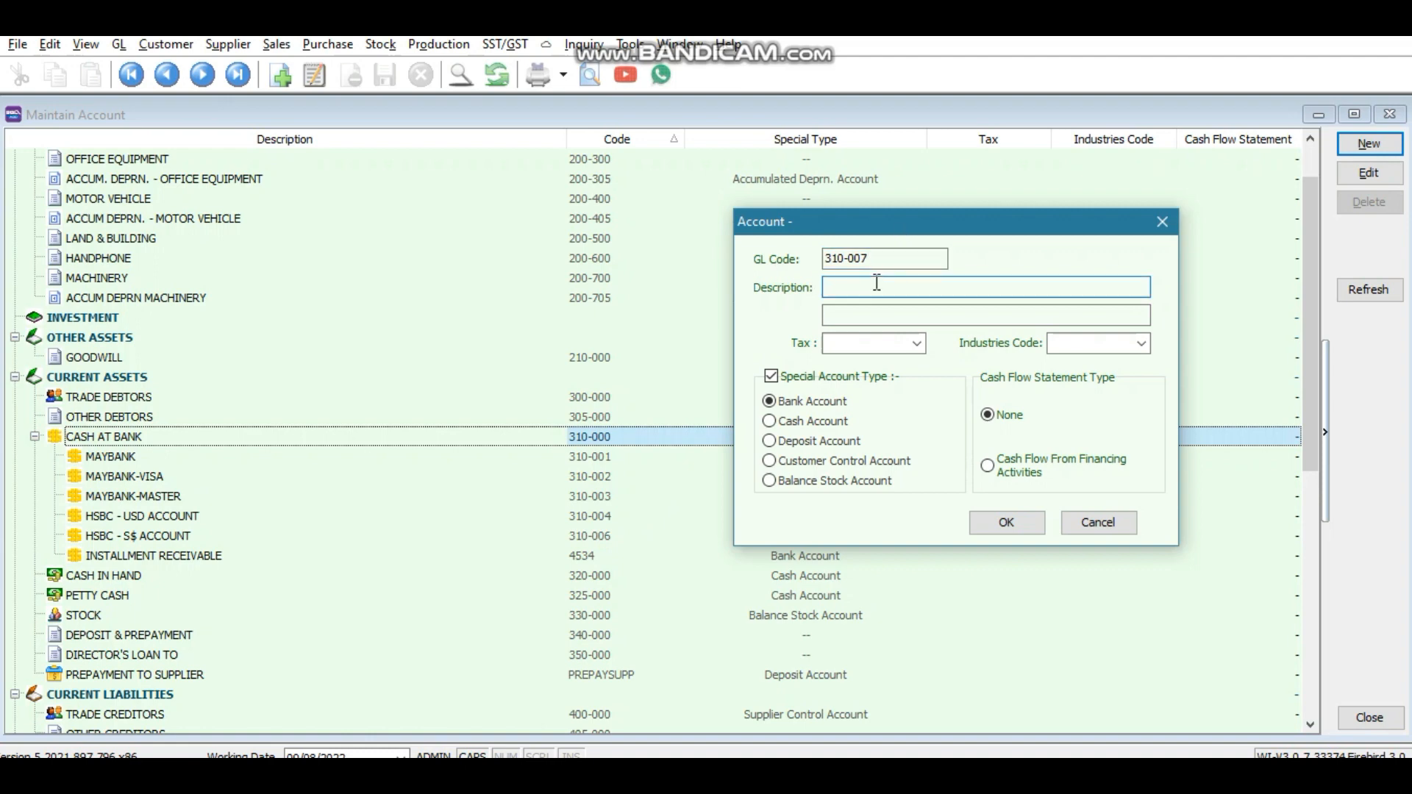
{"action": "type", "text": "CIMB"}
{"action": "left_click", "coordinate": [1008, 519]}
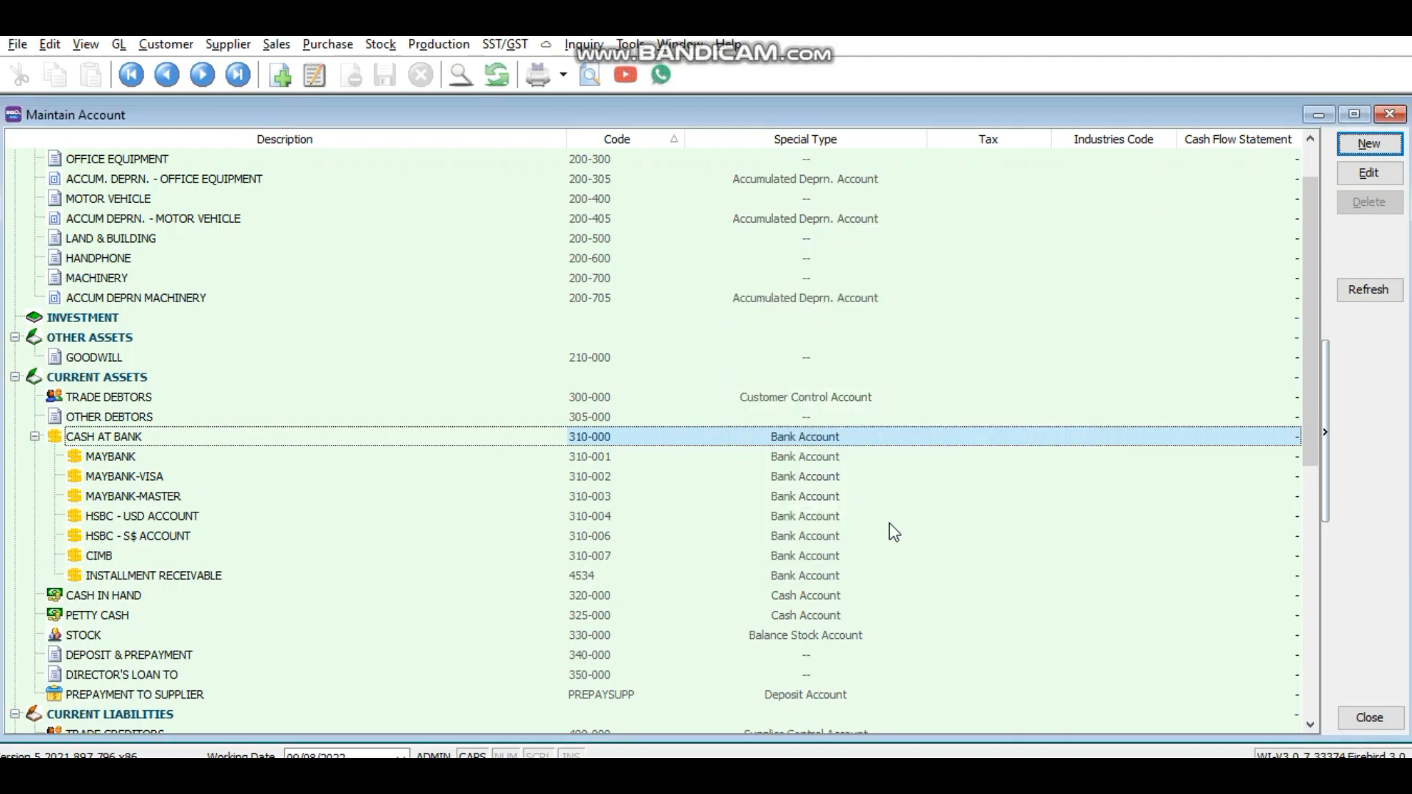
Step: Select the new CIMB account, then expand the SALES, SALES ADJUSTMENT and EXPENSES groups in the chart
{"action": "left_click", "coordinate": [129, 558]}
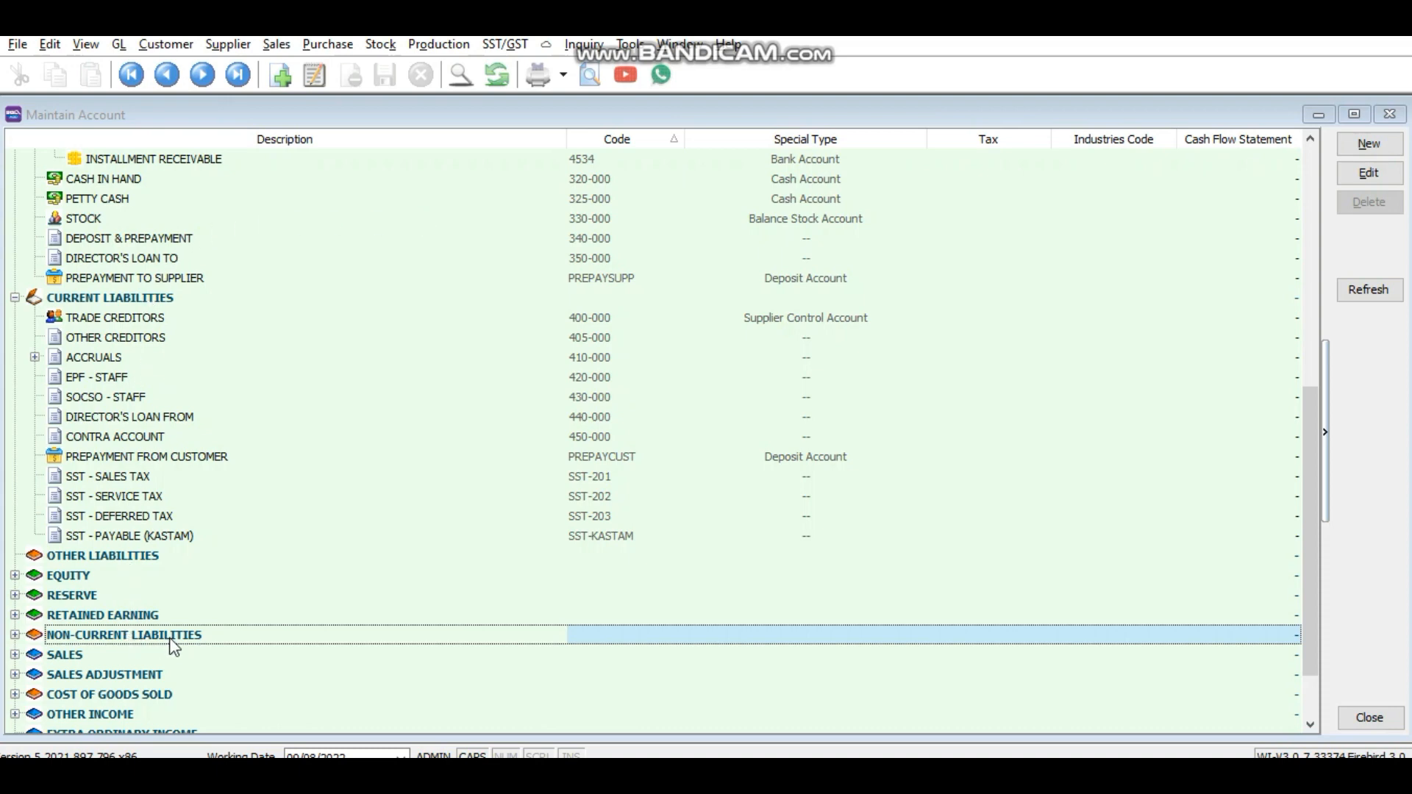
{"action": "scroll", "coordinate": [169, 640], "scroll_direction": "down", "scroll_amount": 2}
{"action": "left_click", "coordinate": [15, 575]}
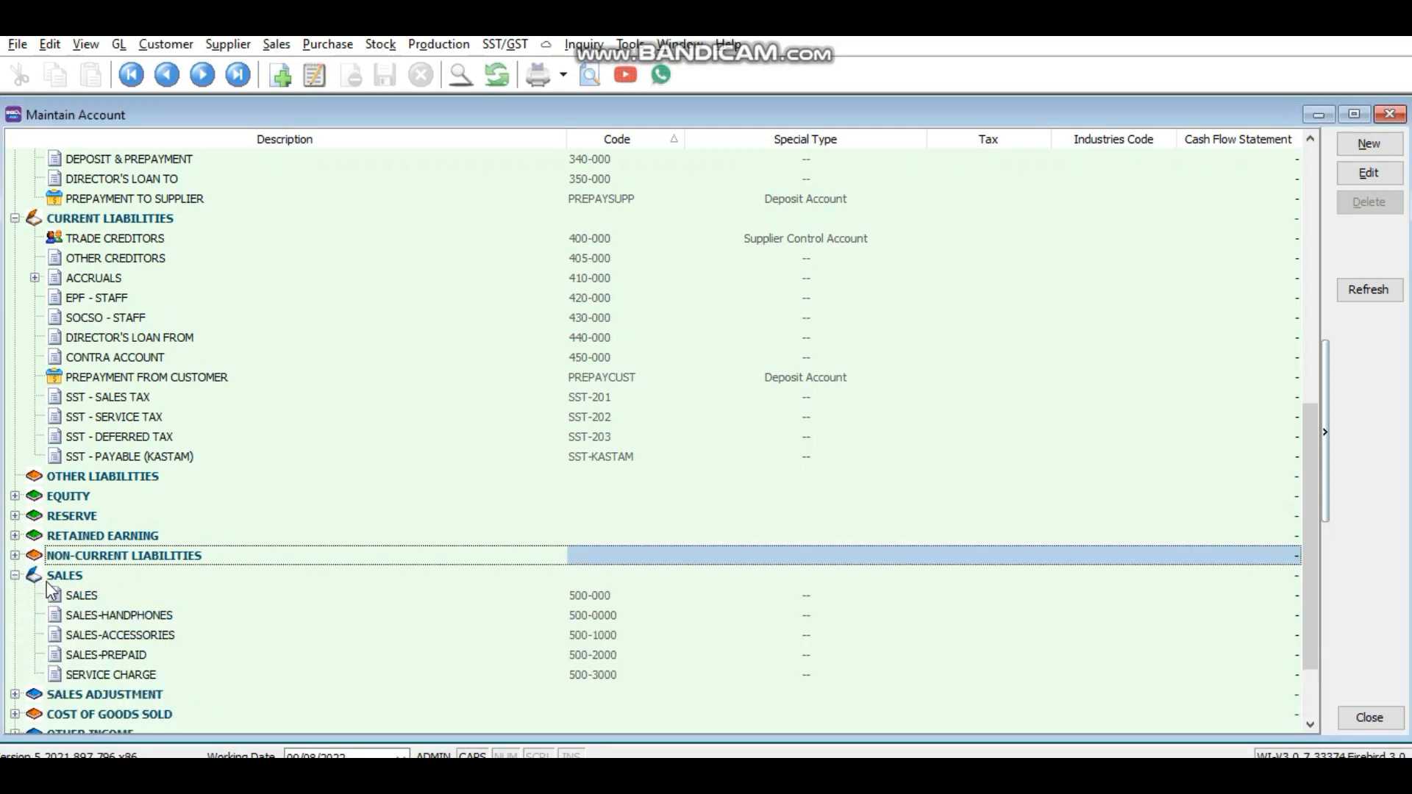
{"action": "scroll", "coordinate": [59, 597], "scroll_direction": "down", "scroll_amount": 2}
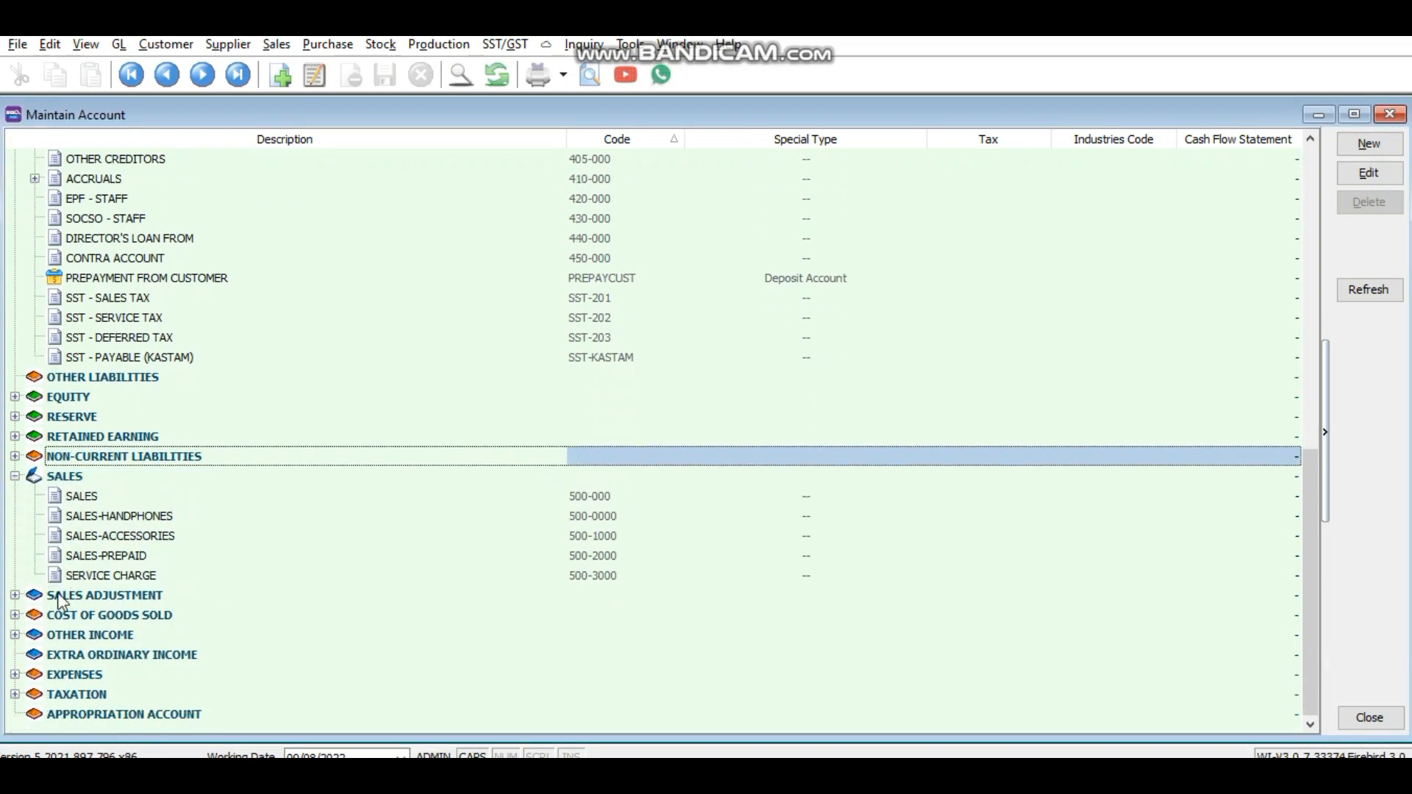
{"action": "left_click", "coordinate": [15, 596]}
{"action": "scroll", "coordinate": [102, 605], "scroll_direction": "down", "scroll_amount": 2}
{"action": "scroll", "coordinate": [102, 605], "scroll_direction": "down", "scroll_amount": 1}
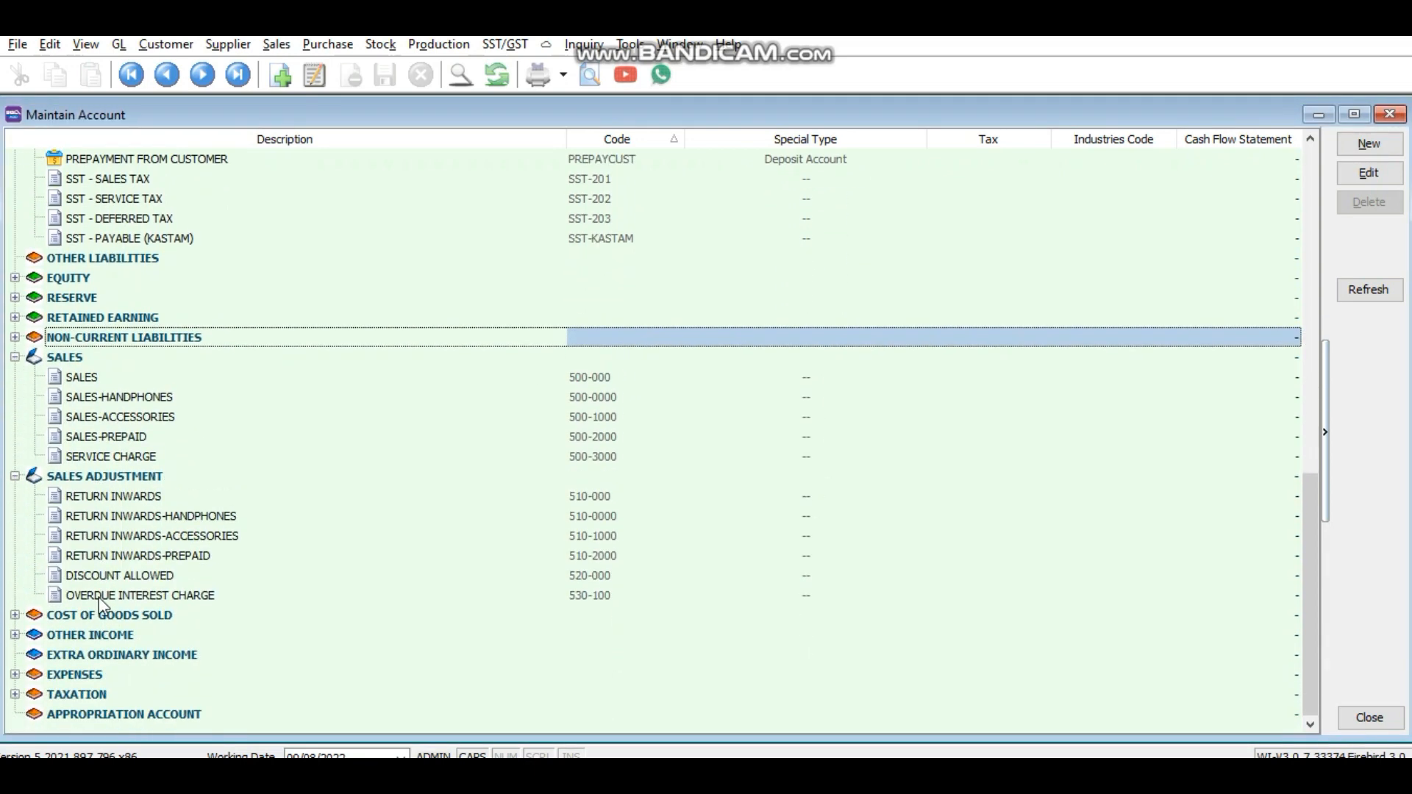
{"action": "left_click", "coordinate": [15, 675]}
{"action": "scroll", "coordinate": [129, 660], "scroll_direction": "down", "scroll_amount": 2}
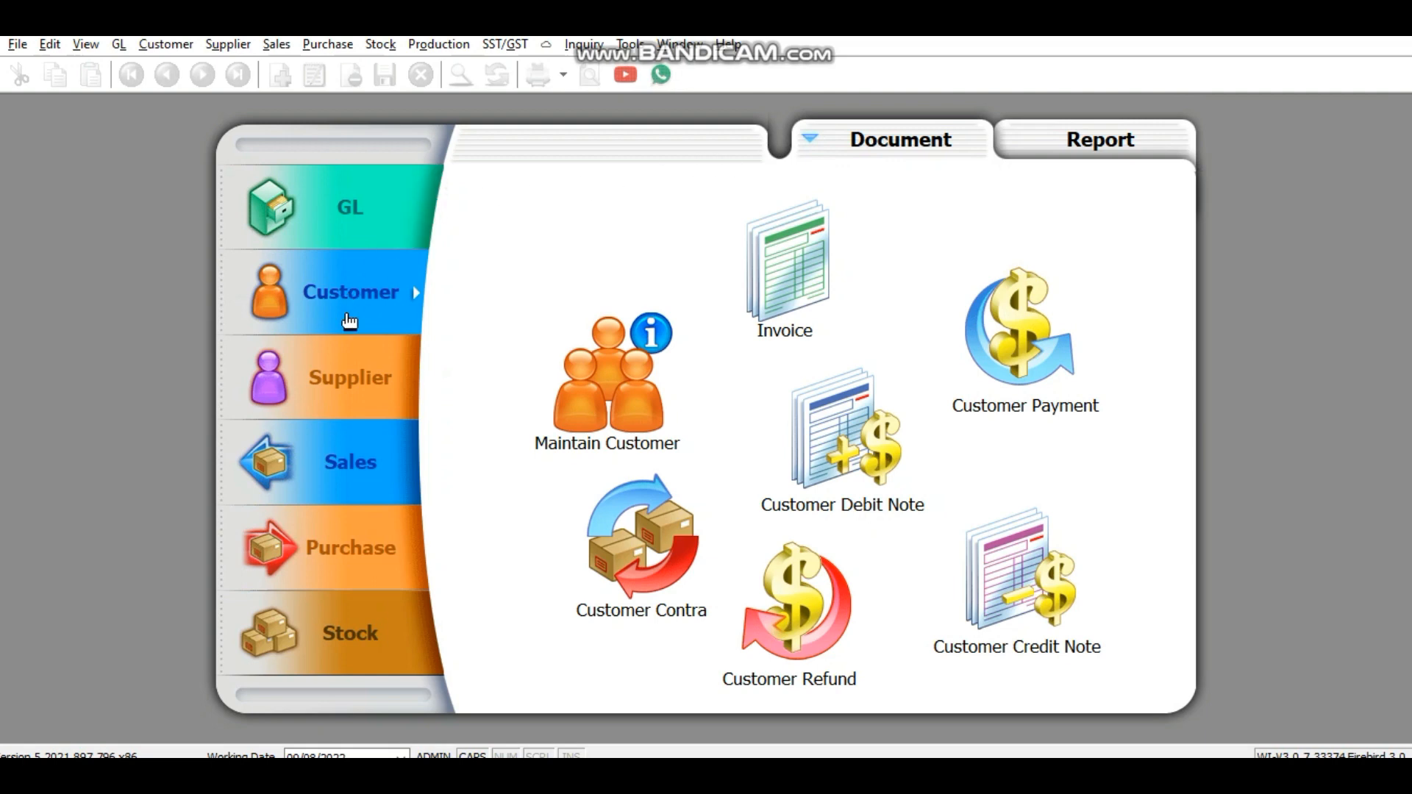
Step: Start a new customer record from Customer > Maintain Customer
{"action": "left_click", "coordinate": [166, 45]}
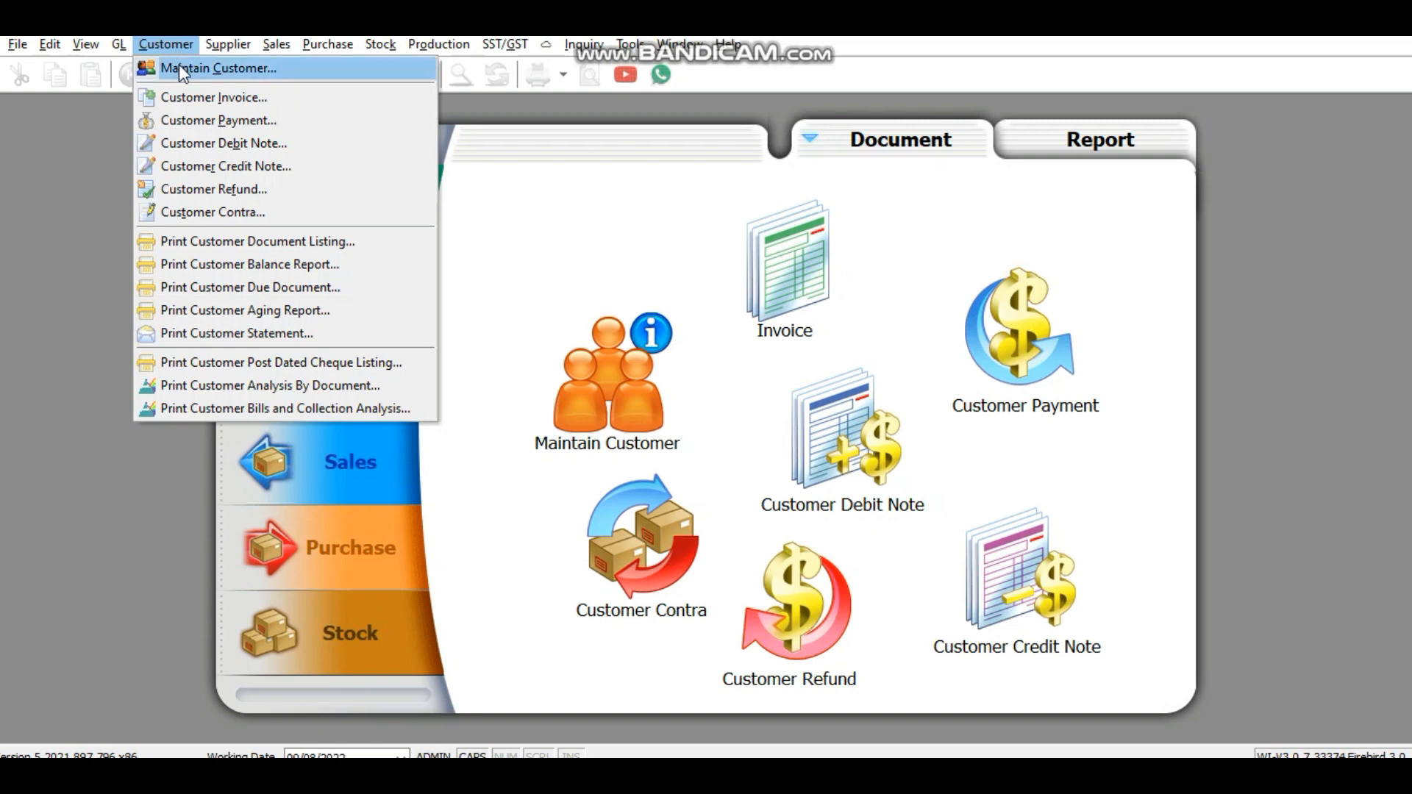
{"action": "left_click", "coordinate": [179, 64]}
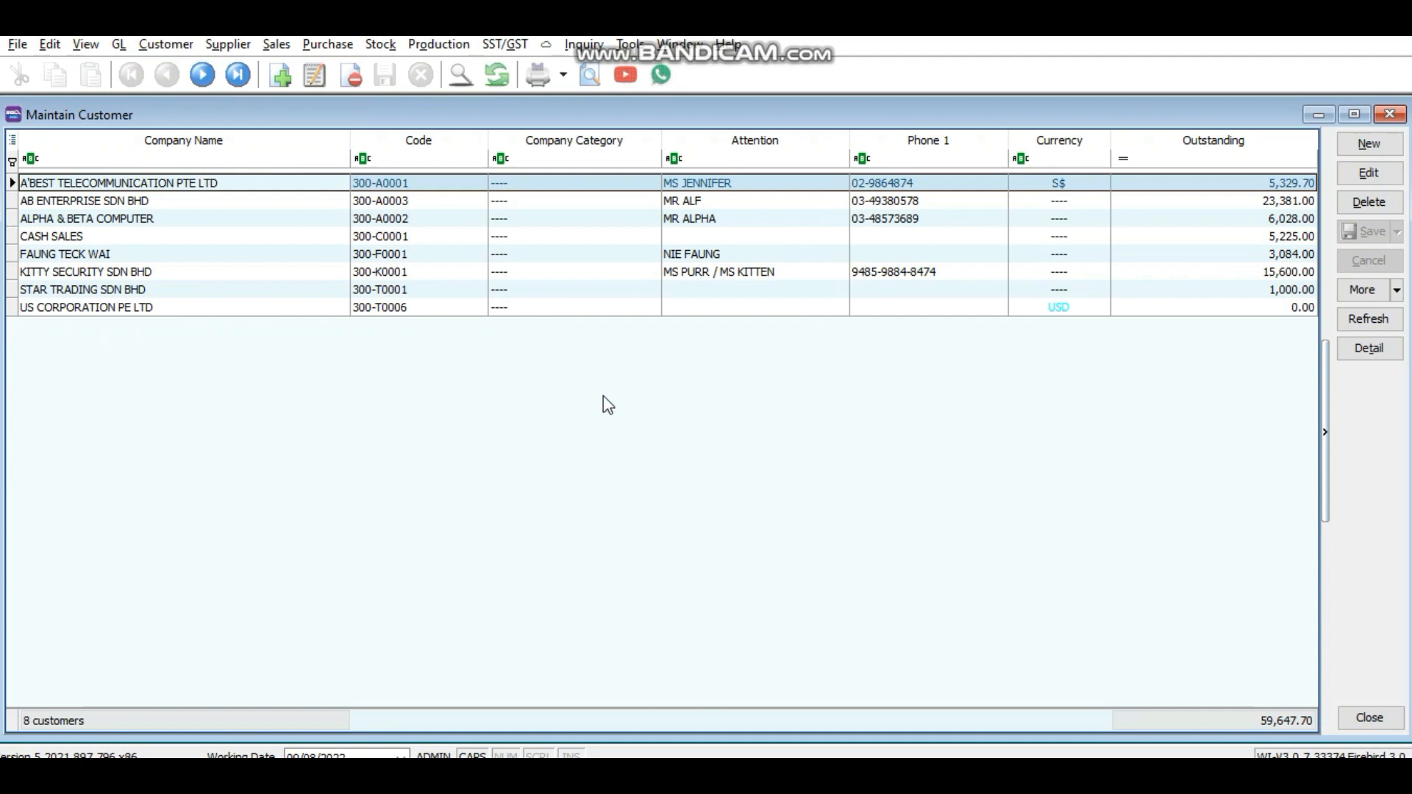
{"action": "left_click", "coordinate": [1369, 145]}
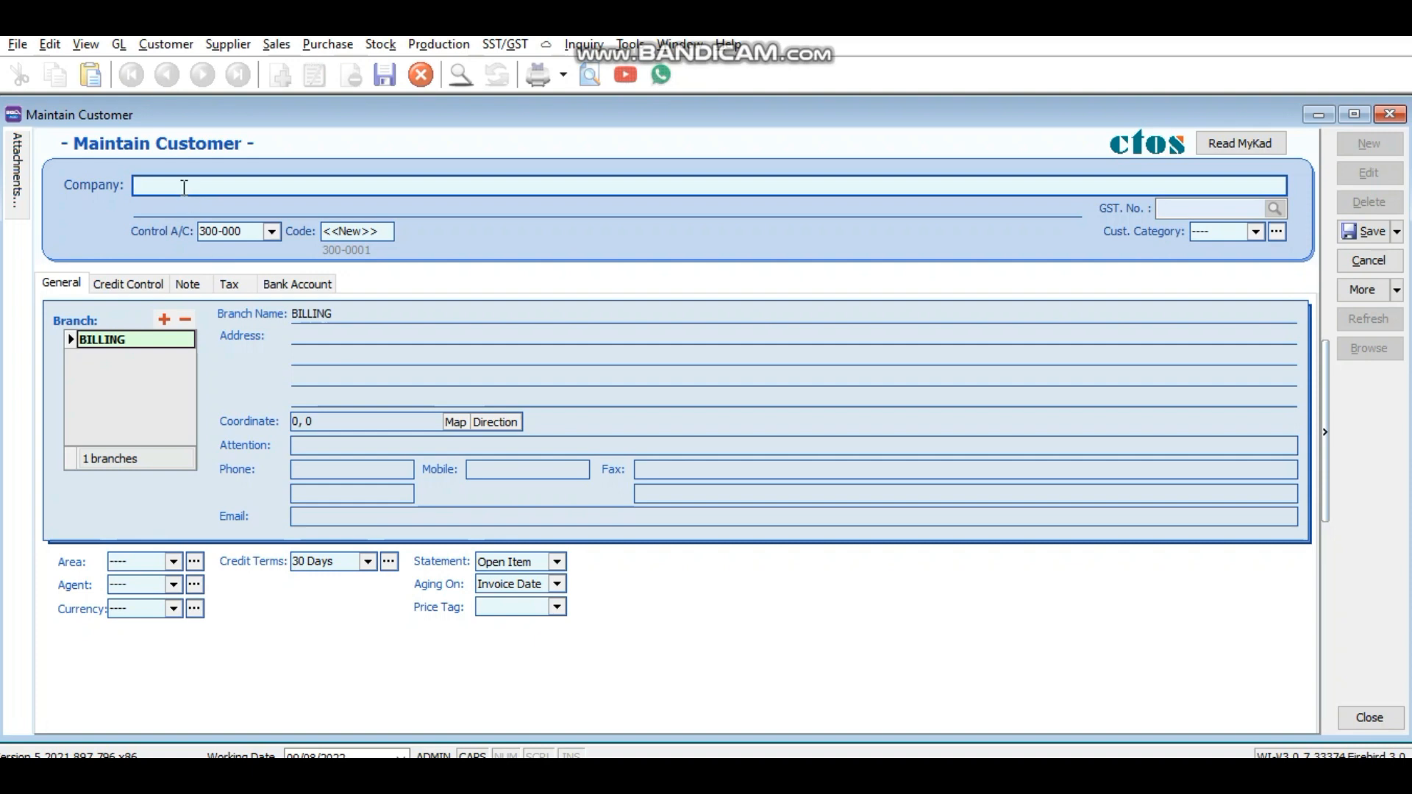
Step: Enter ABC COMPANY as the company name, keeping TRADE DEBTORS 300-000 as control account
{"action": "type", "text": "a"}
{"action": "key", "text": "BackSpace"}
{"action": "type", "text": "ABC COMPANY"}
{"action": "left_click", "coordinate": [272, 232]}
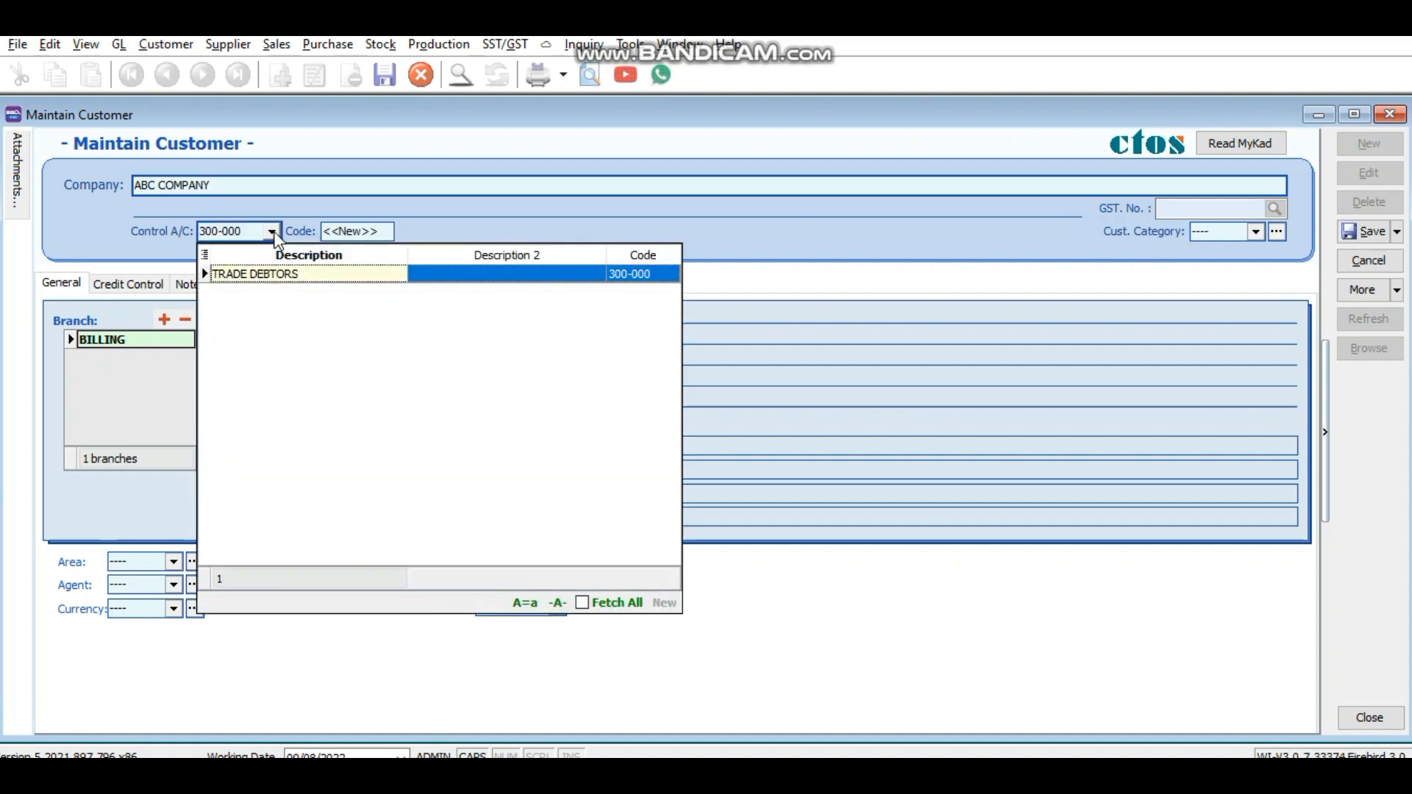
{"action": "left_click", "coordinate": [276, 231]}
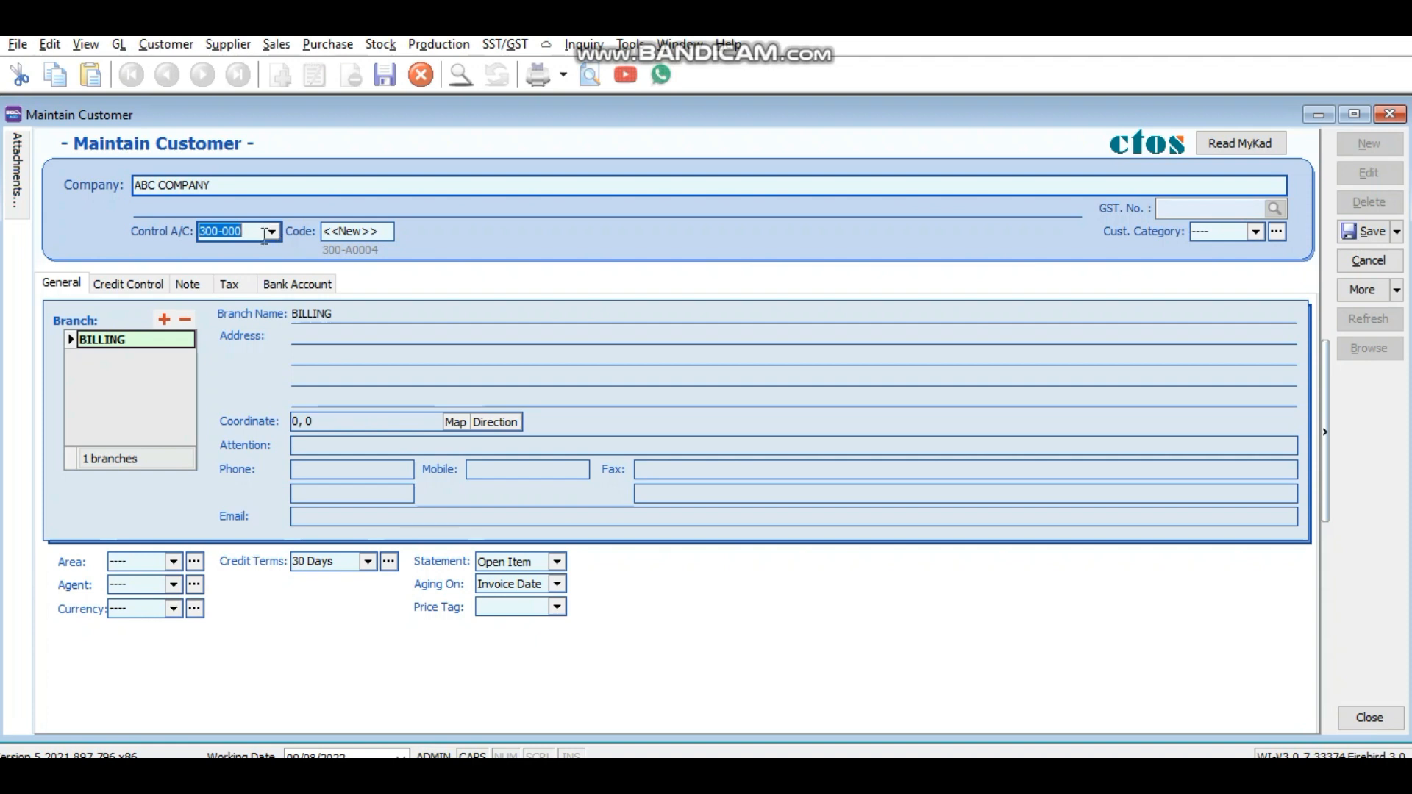
{"action": "left_click", "coordinate": [350, 250]}
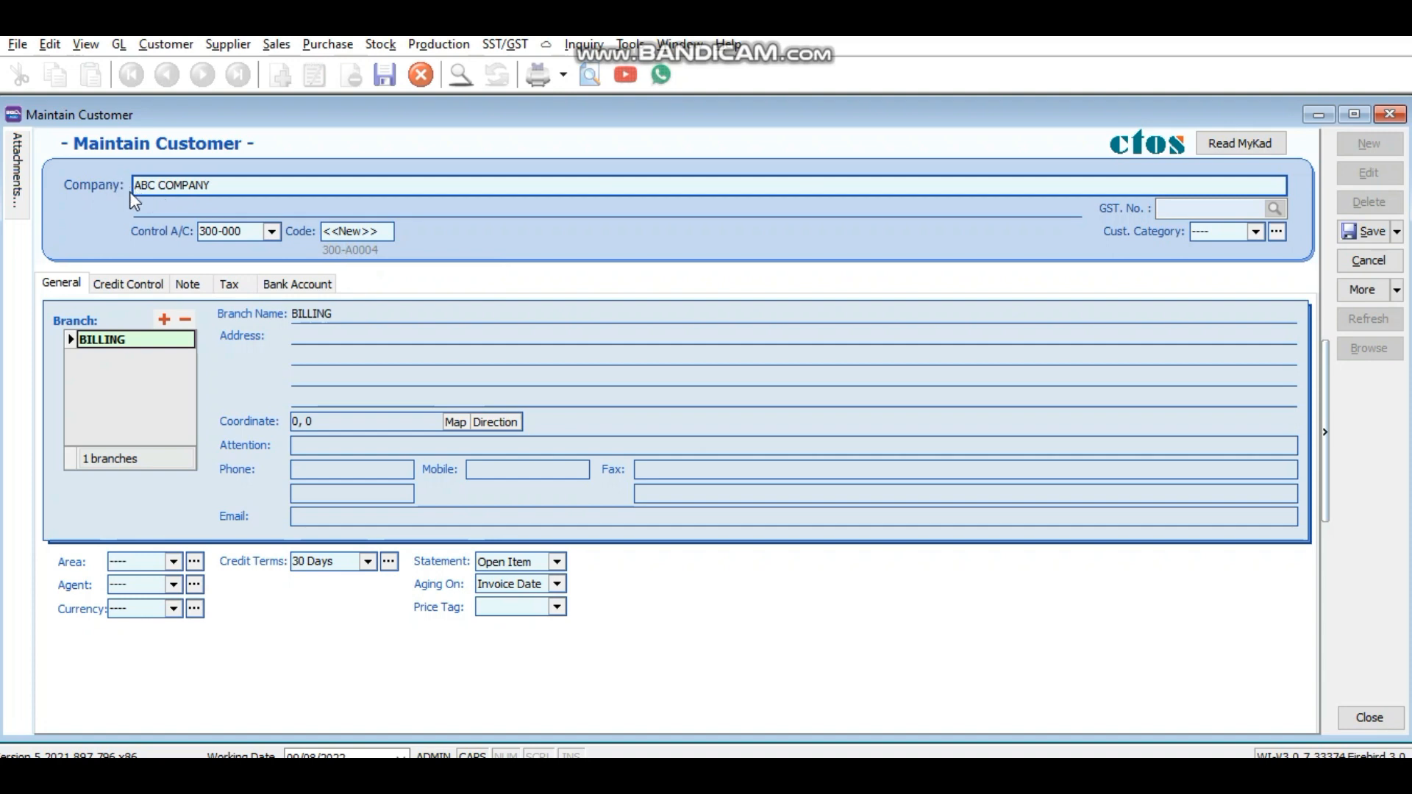
{"action": "left_click_drag", "start_coordinate": [144, 186], "coordinate": [134, 185]}
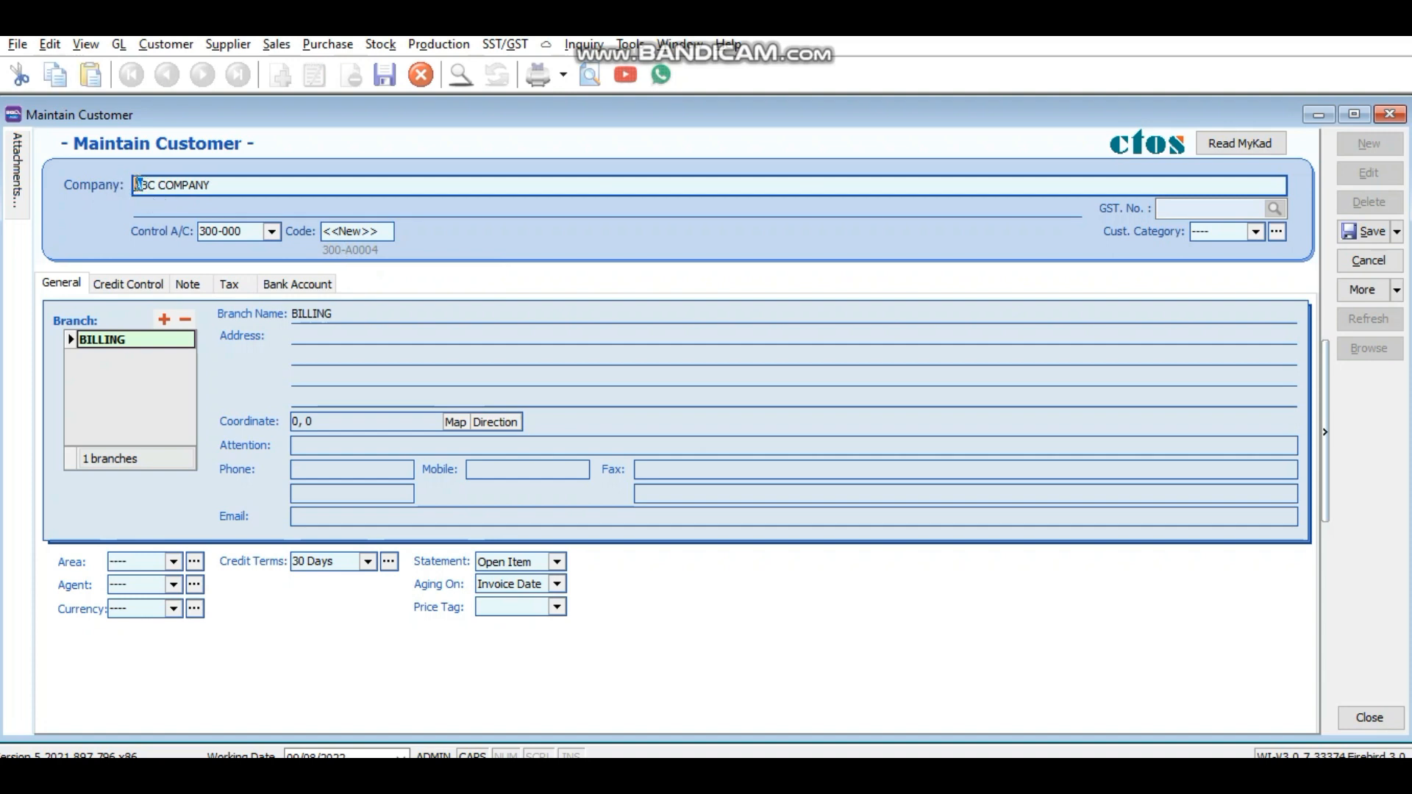
{"action": "left_click", "coordinate": [356, 251]}
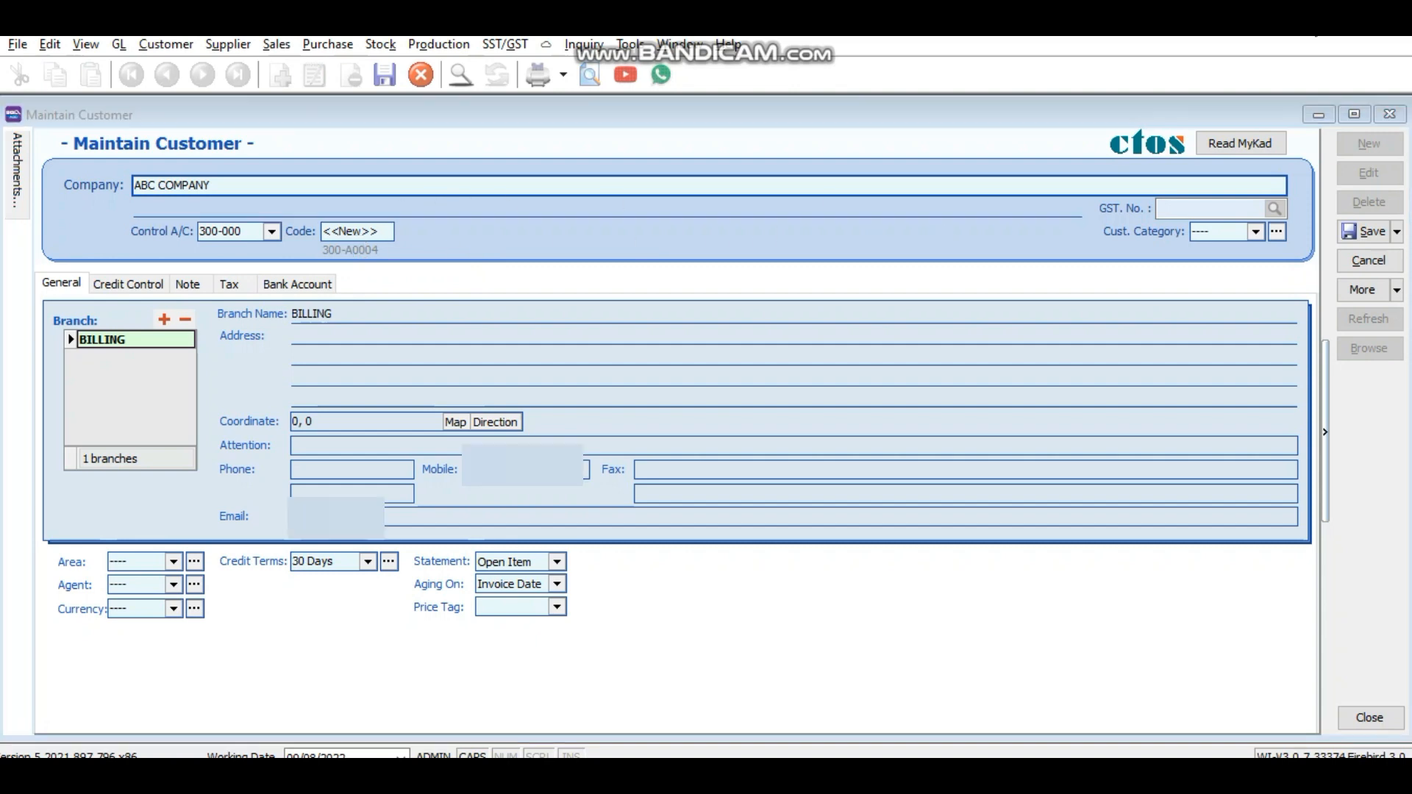
{"action": "left_click", "coordinate": [74, 290]}
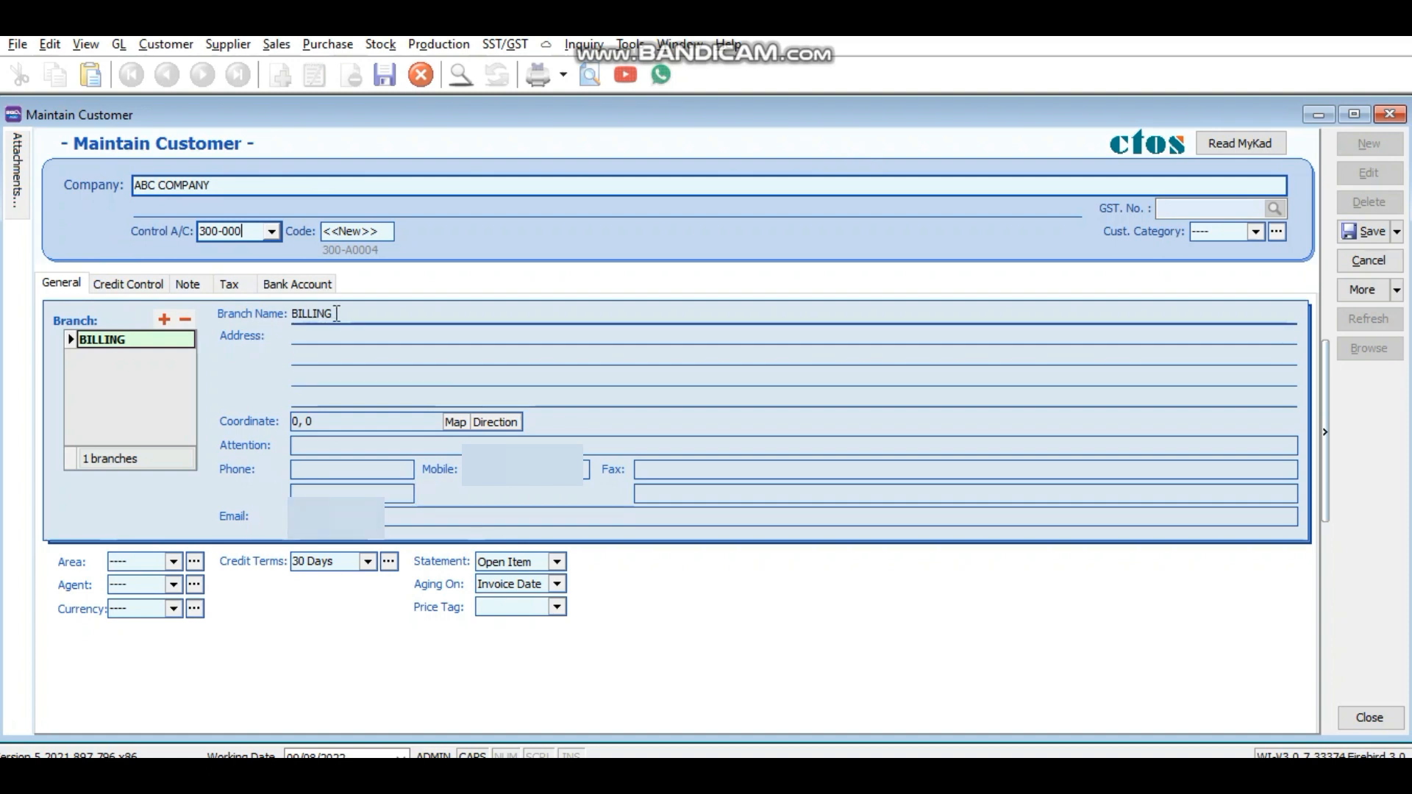
Step: Enter the customer's three-line billing address
{"action": "left_click", "coordinate": [306, 339]}
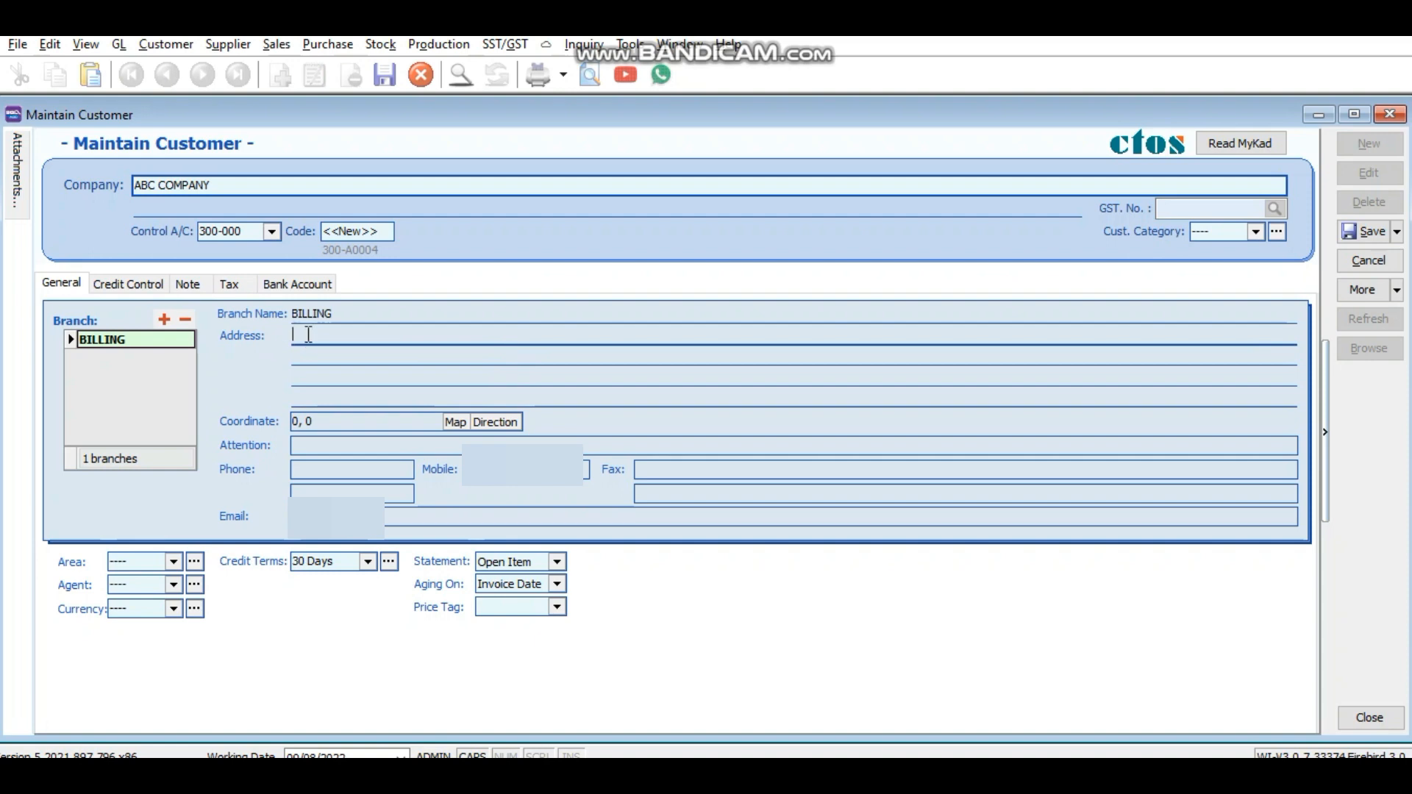
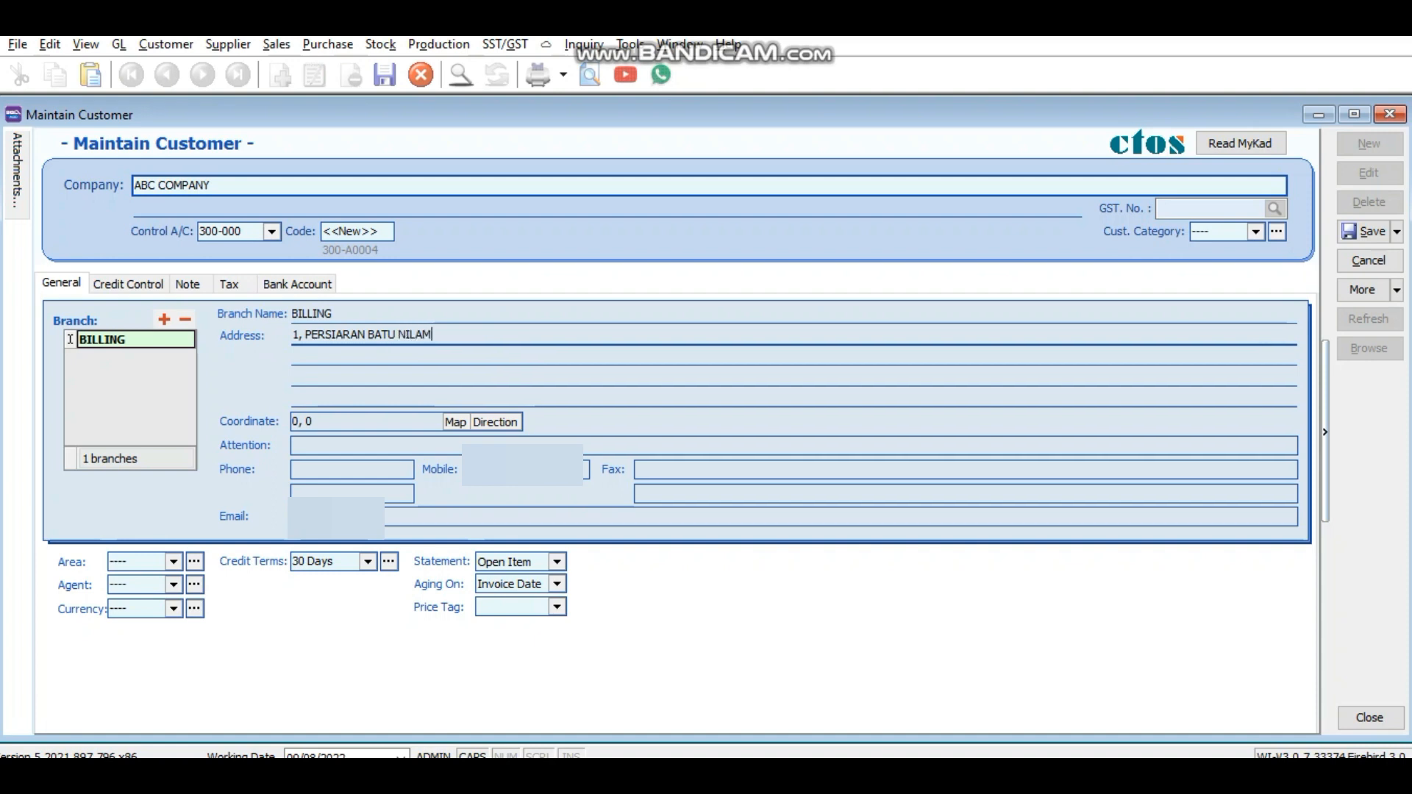
{"action": "key", "text": "Return"}
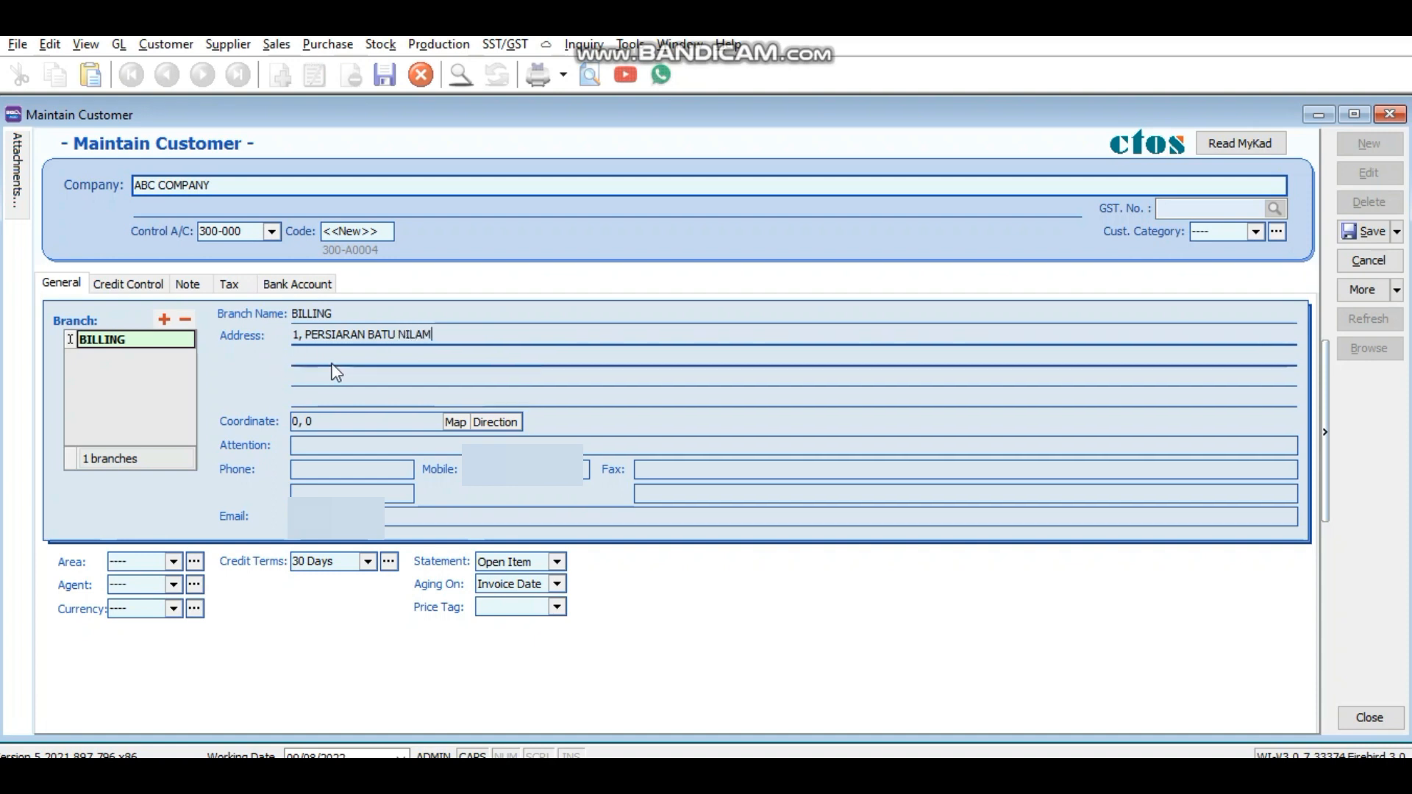
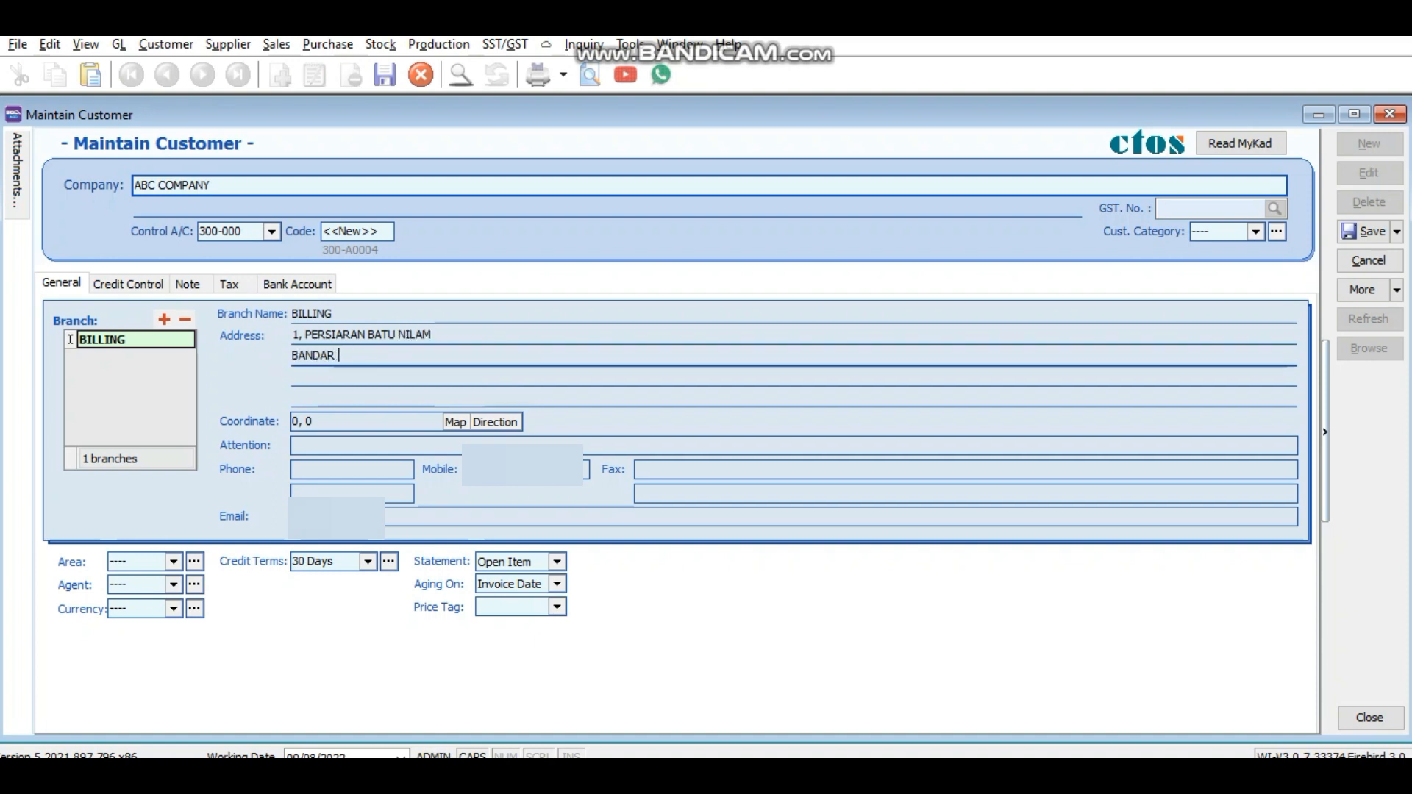
{"action": "left_click", "coordinate": [362, 377]}
{"action": "type", "text": "41100"}
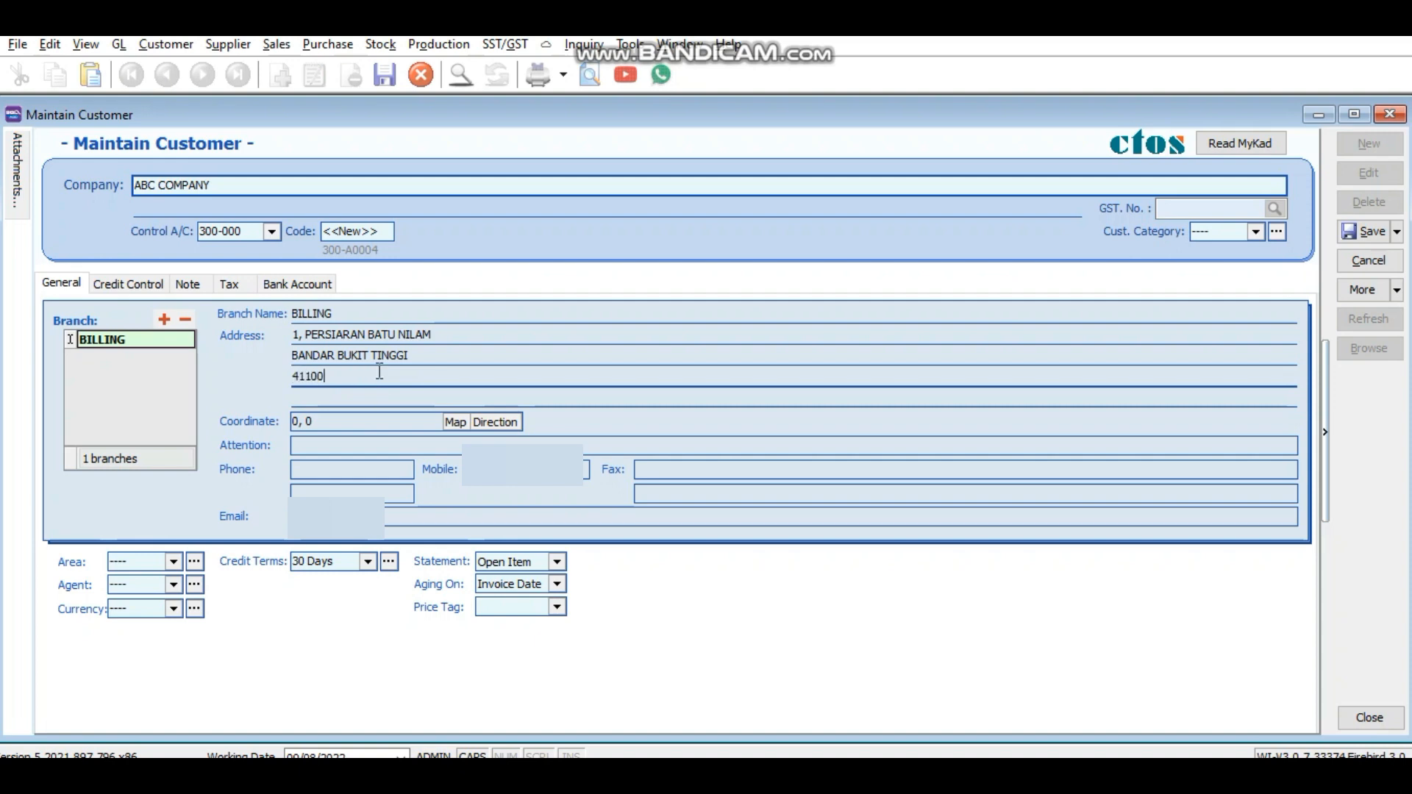
{"action": "type", "text": " KLANG, SEL"}
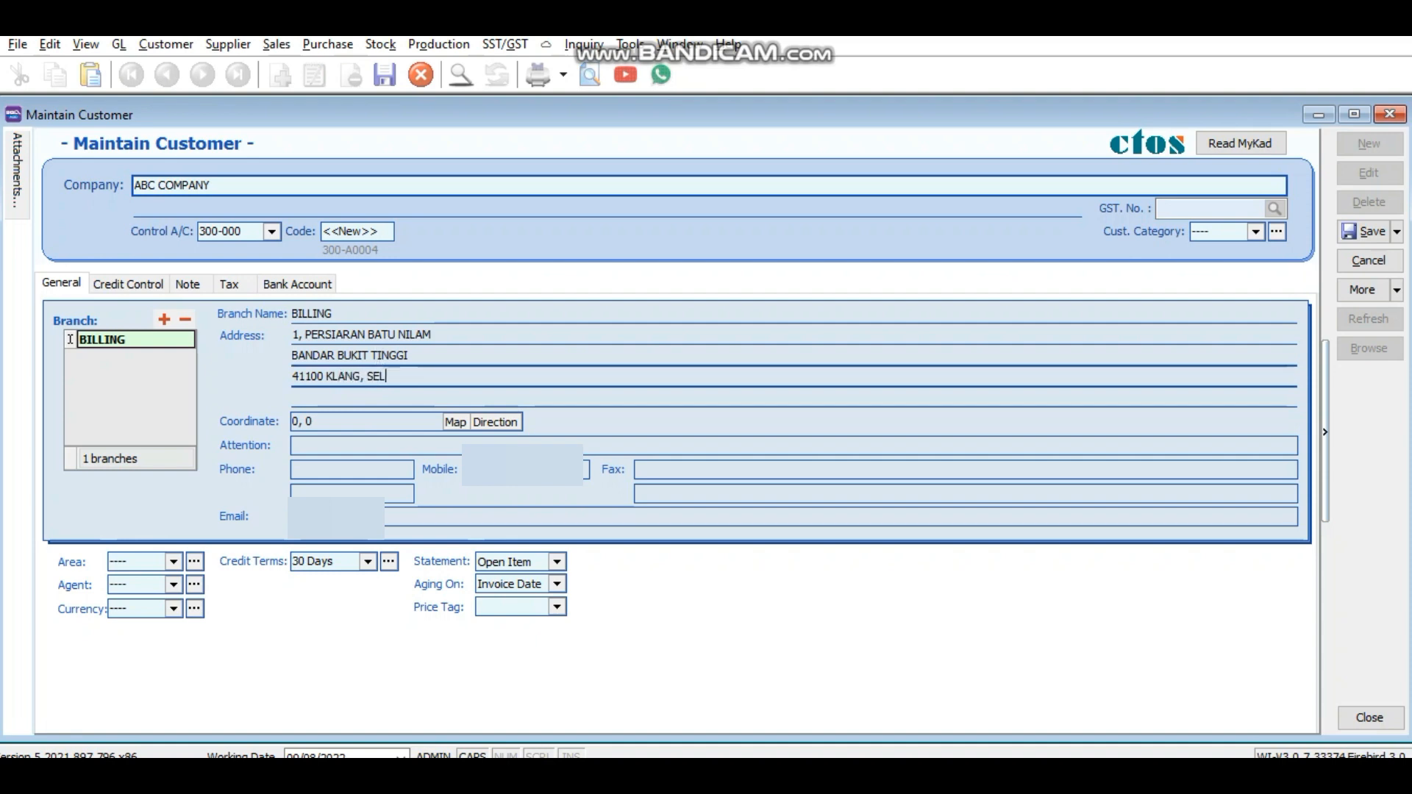
{"action": "type", "text": "ANGOR"}
Step: Fill in the attention contact's name, then start entering the customer's e-mail address
{"action": "left_click", "coordinate": [335, 446]}
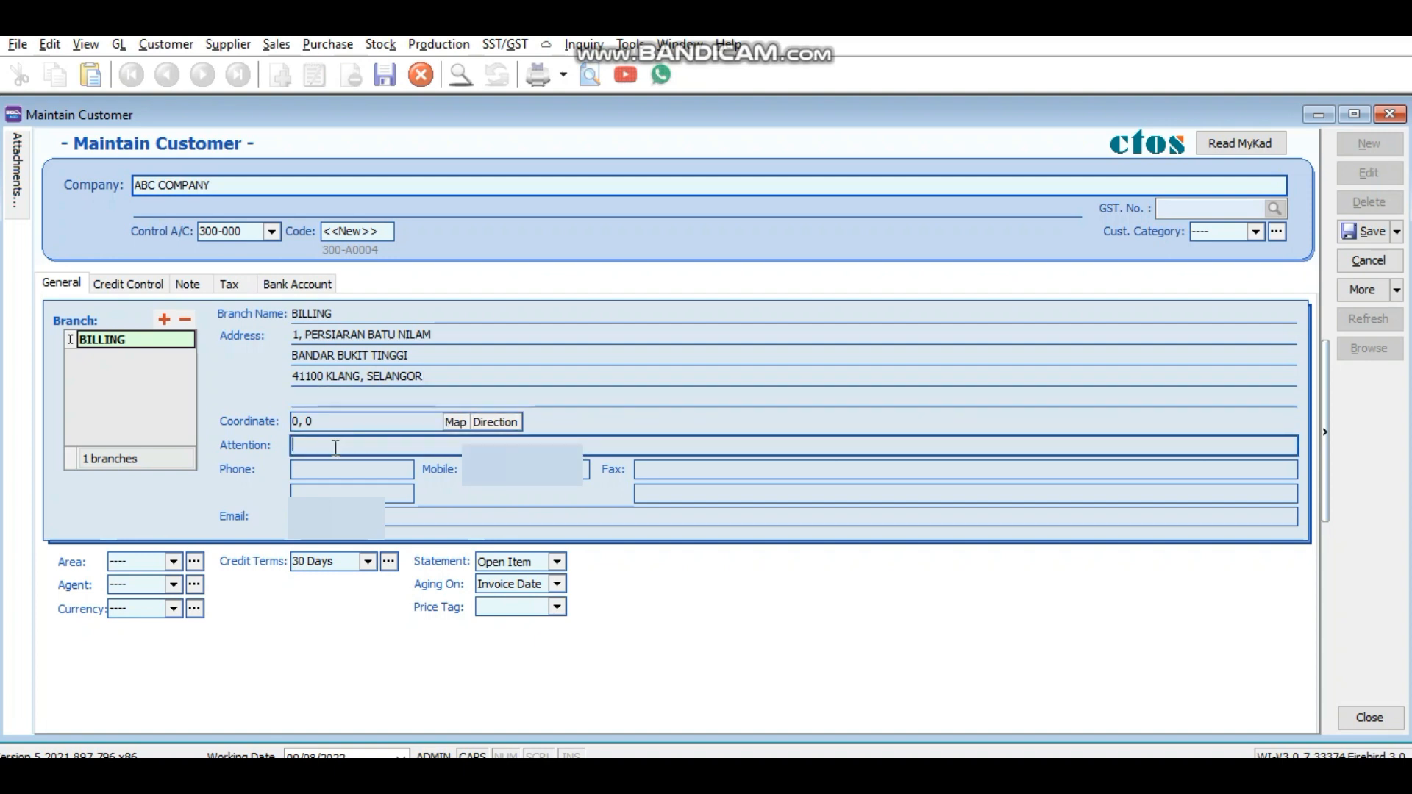
{"action": "type", "text": "MR AIM.AN"}
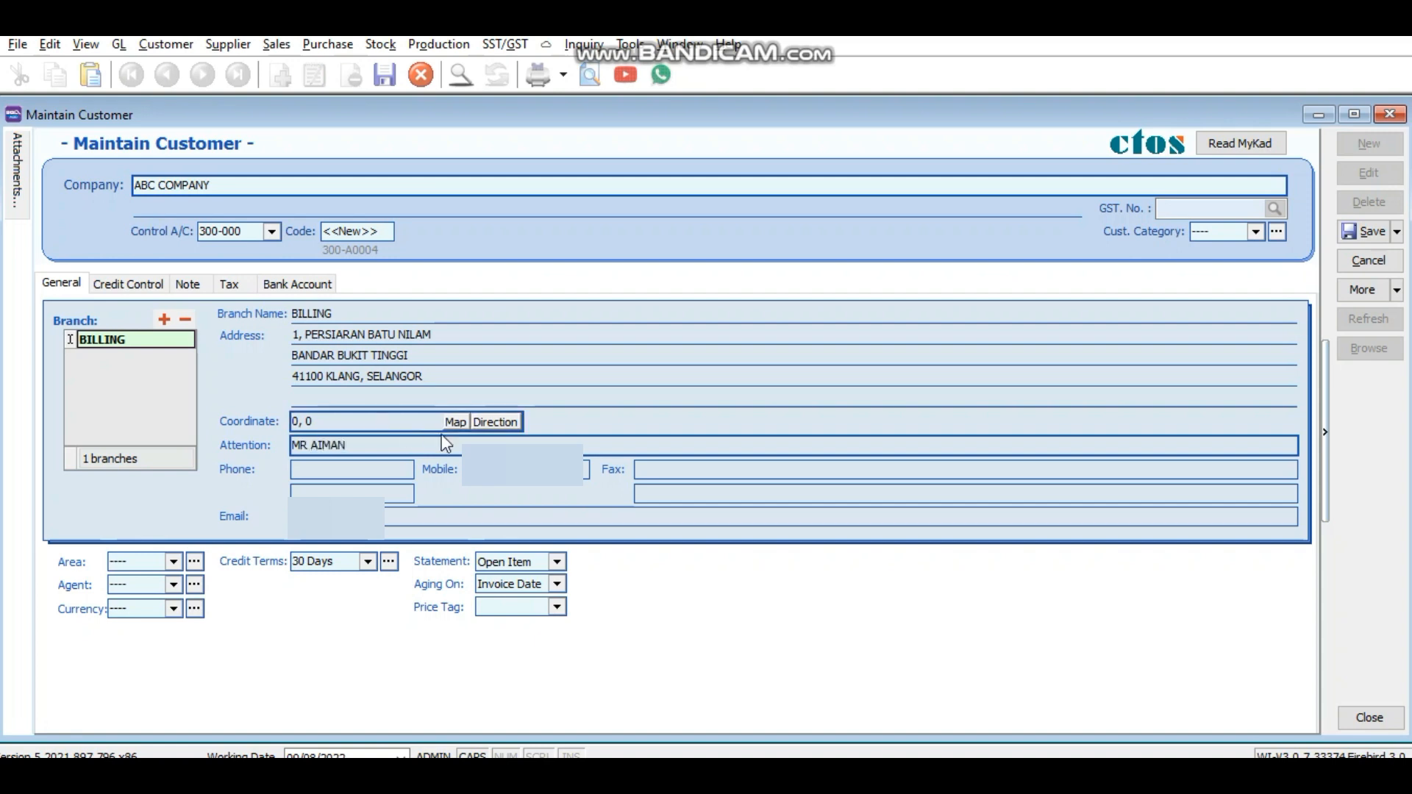
{"action": "left_click", "coordinate": [492, 469]}
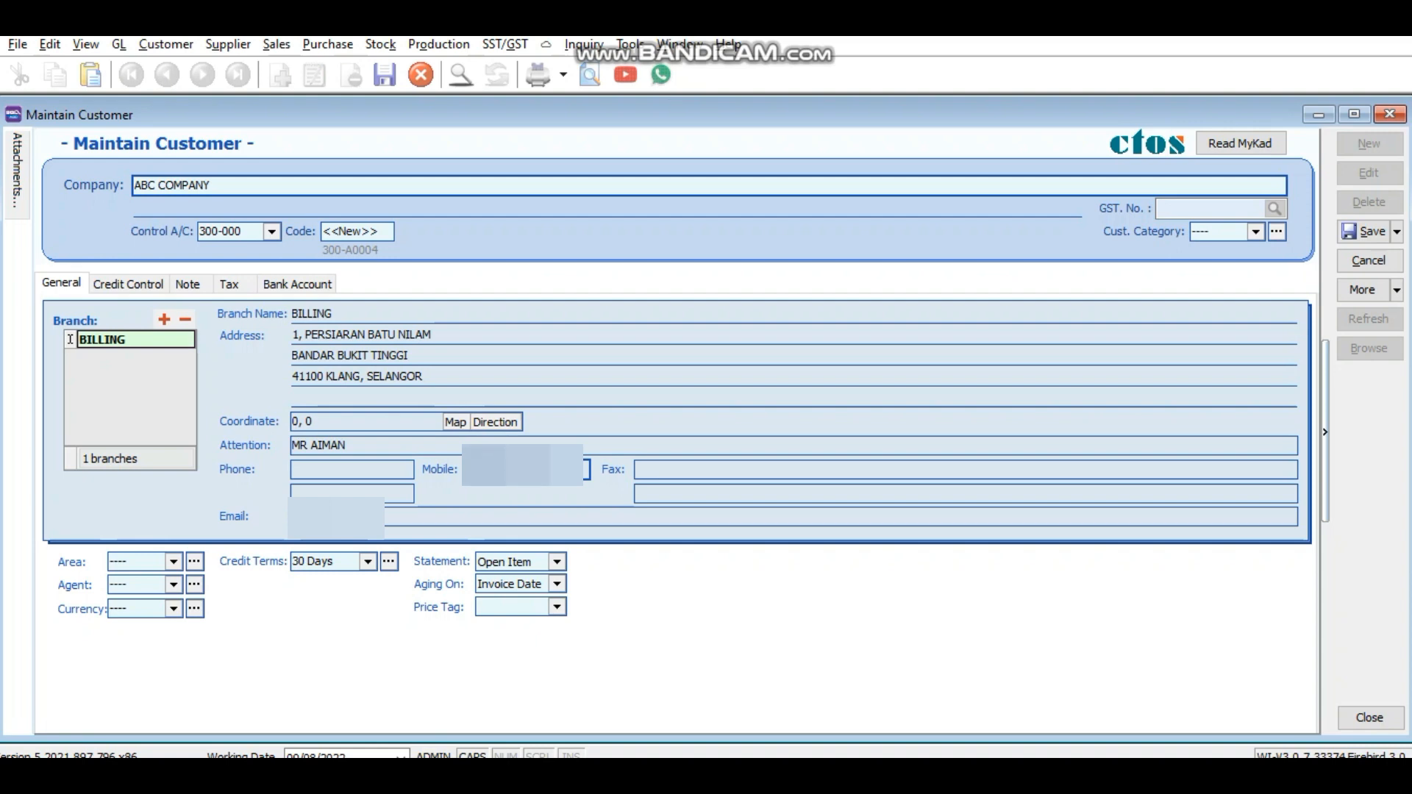
{"action": "left_click", "coordinate": [336, 518]}
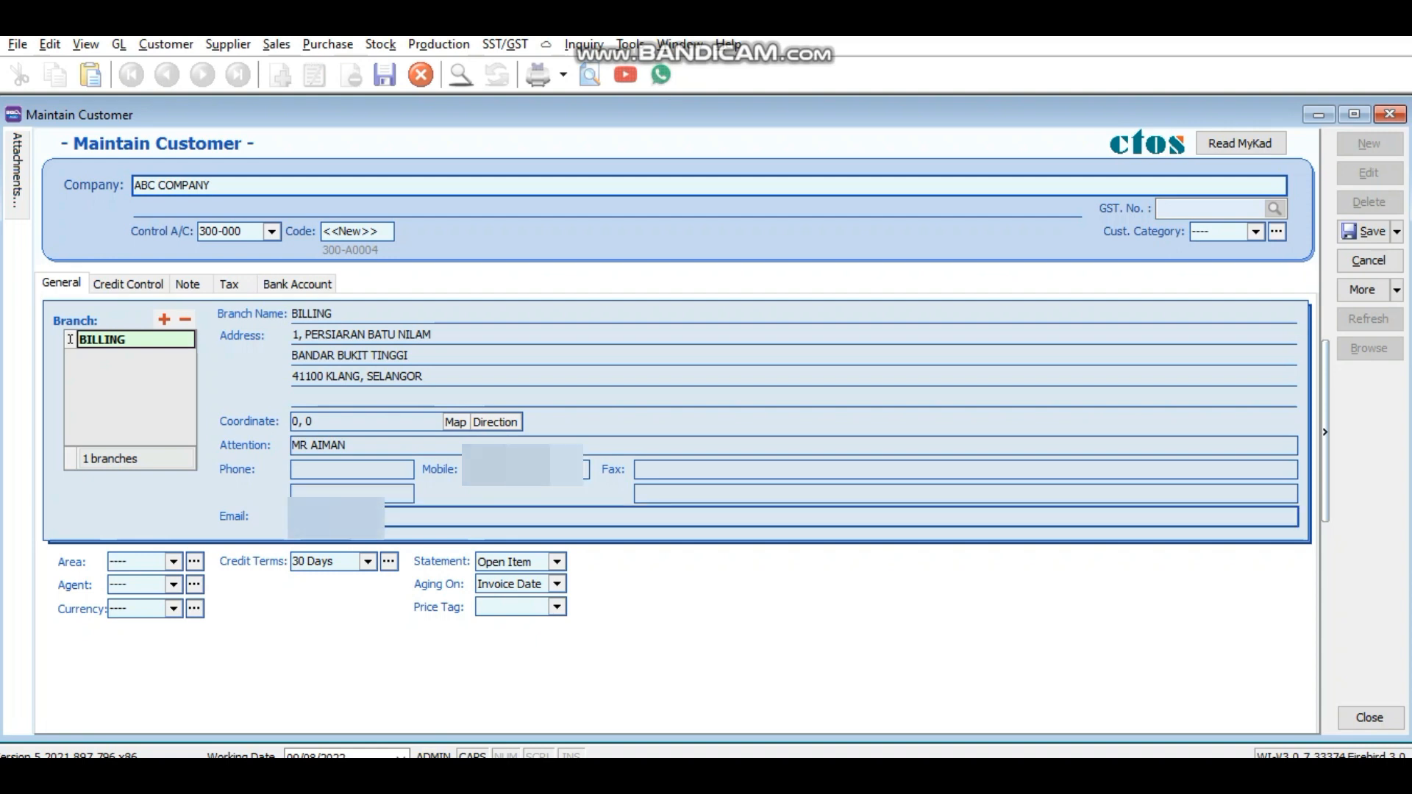
{"action": "type", "text": "a"}
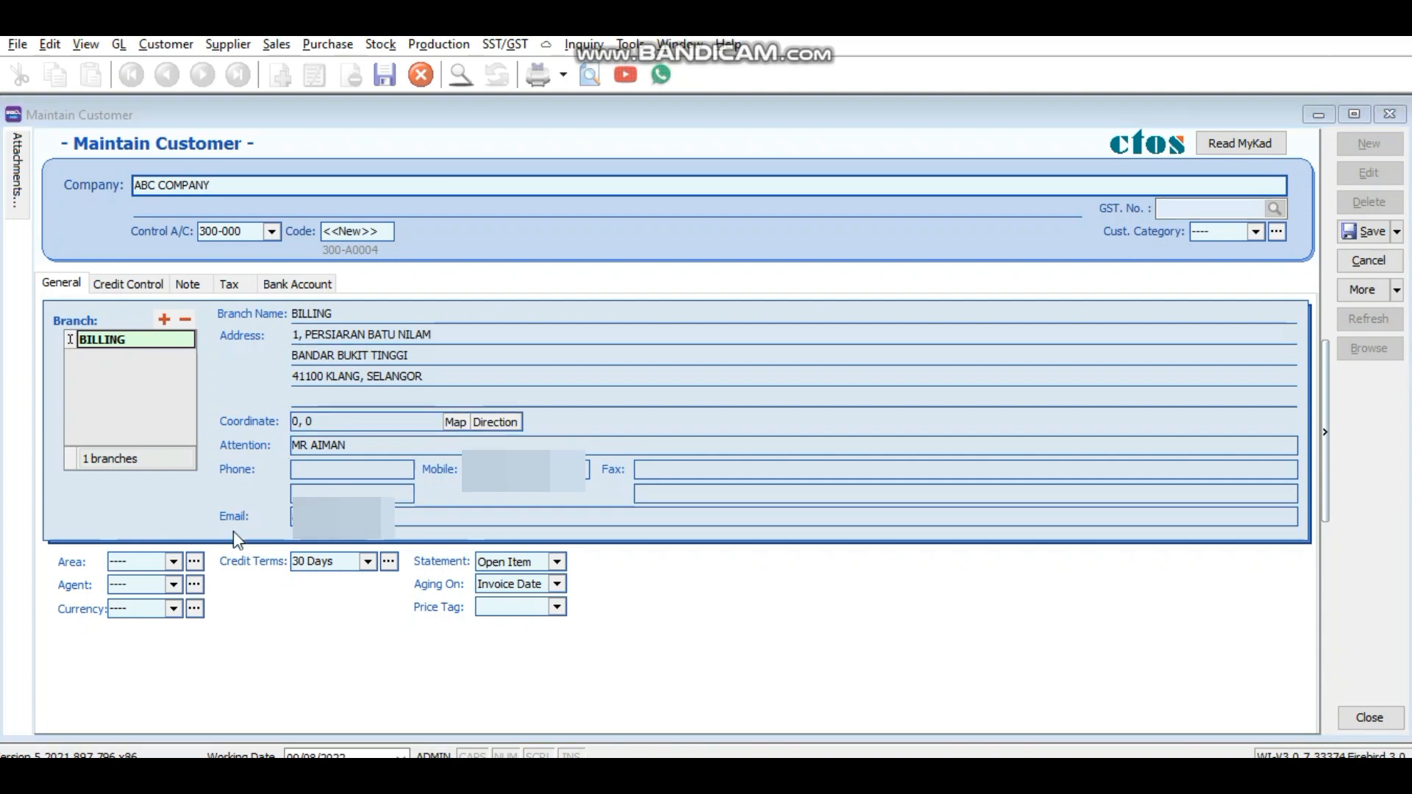
Step: Create a new area with code KLANG and set KLANG as the customer's area
{"action": "left_click", "coordinate": [173, 562]}
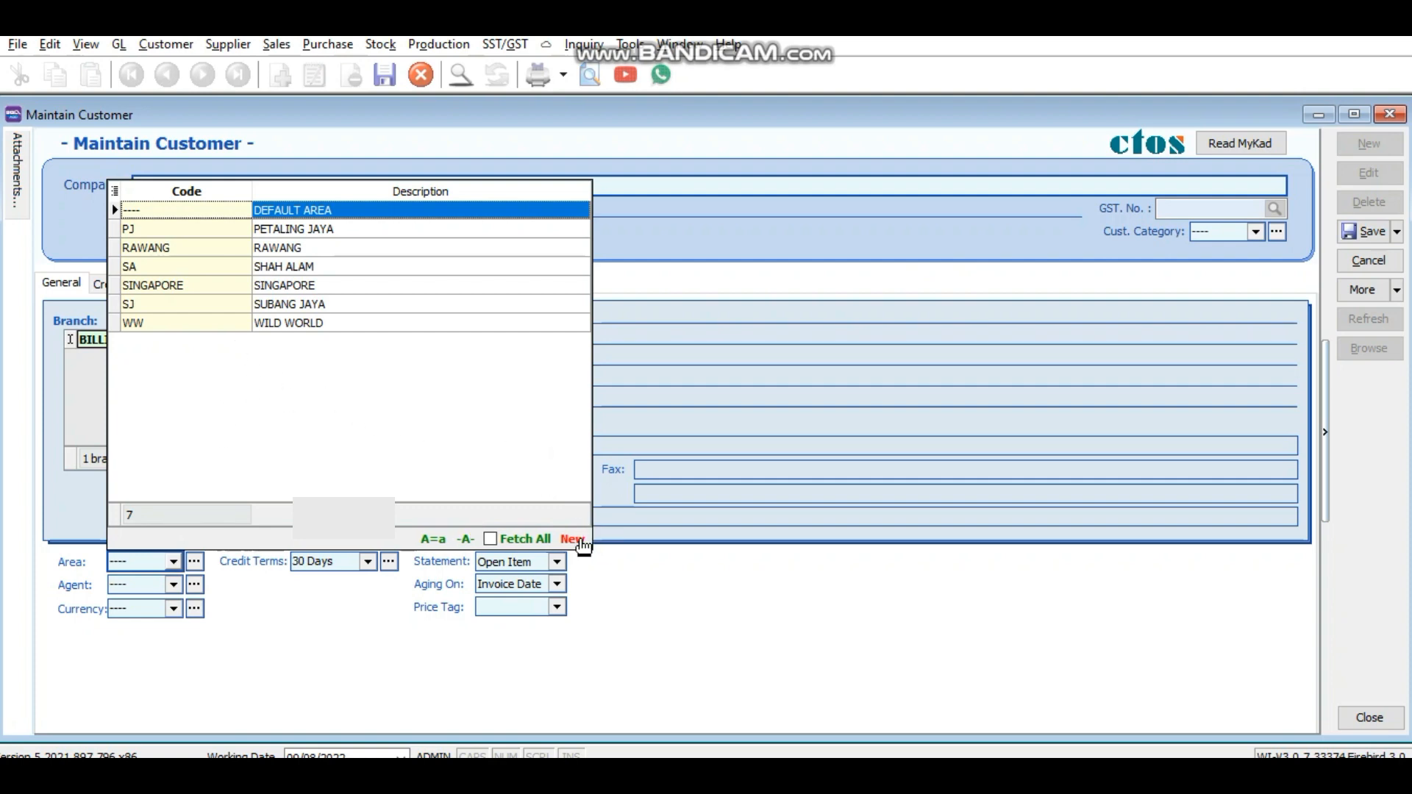
{"action": "left_click", "coordinate": [581, 541]}
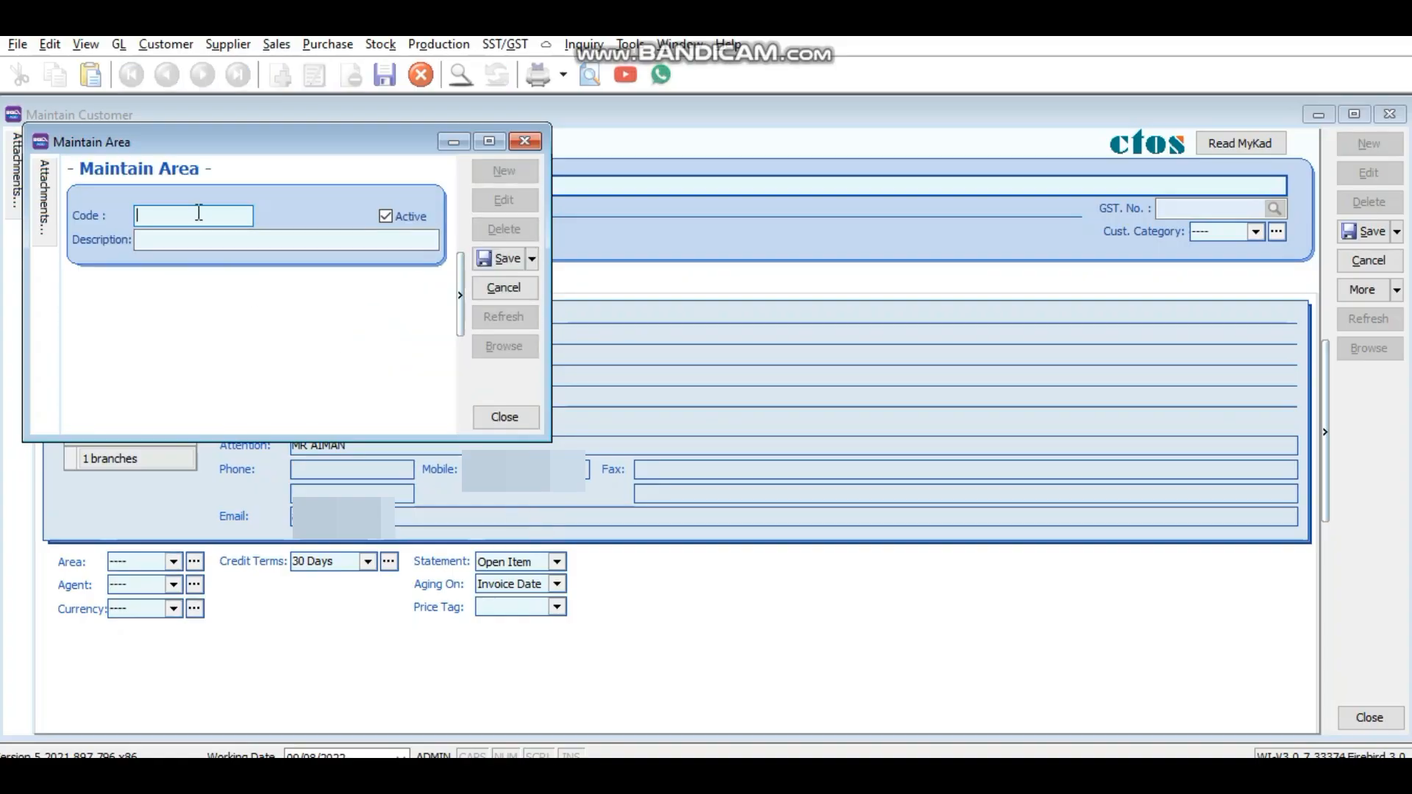
{"action": "type", "text": "KLANG"}
{"action": "left_click", "coordinate": [210, 234]}
{"action": "type", "text": "KLANG"}
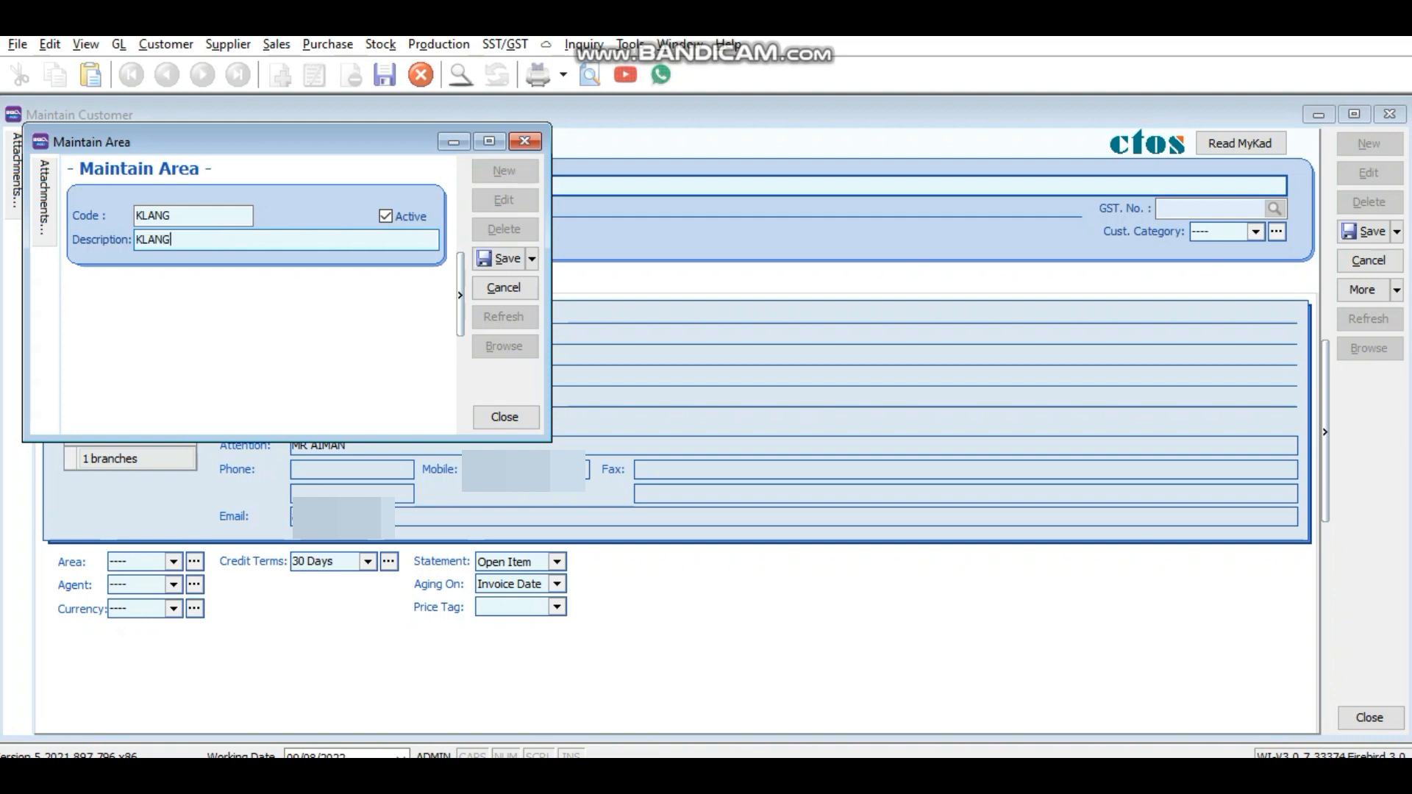
{"action": "left_click", "coordinate": [499, 257]}
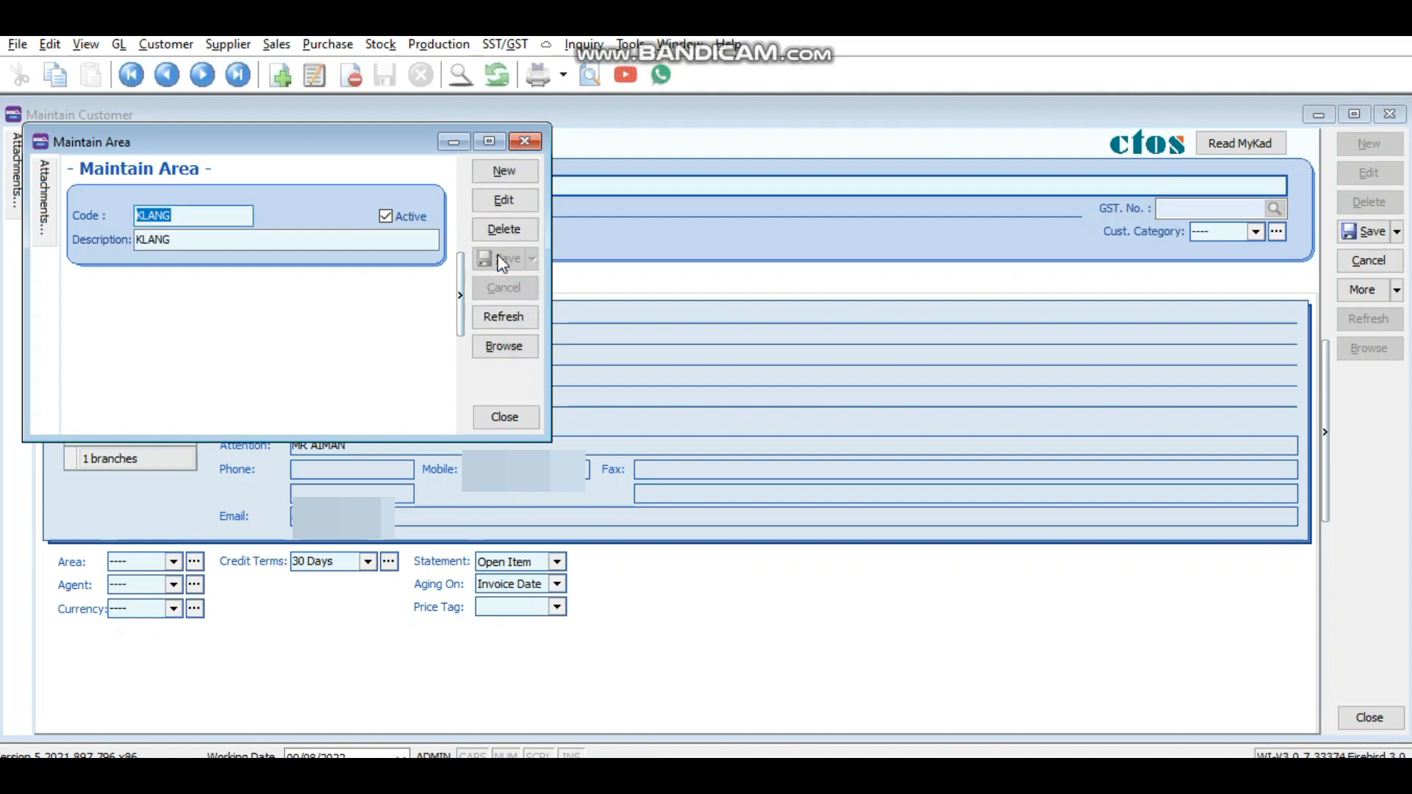
{"action": "left_click", "coordinate": [525, 141]}
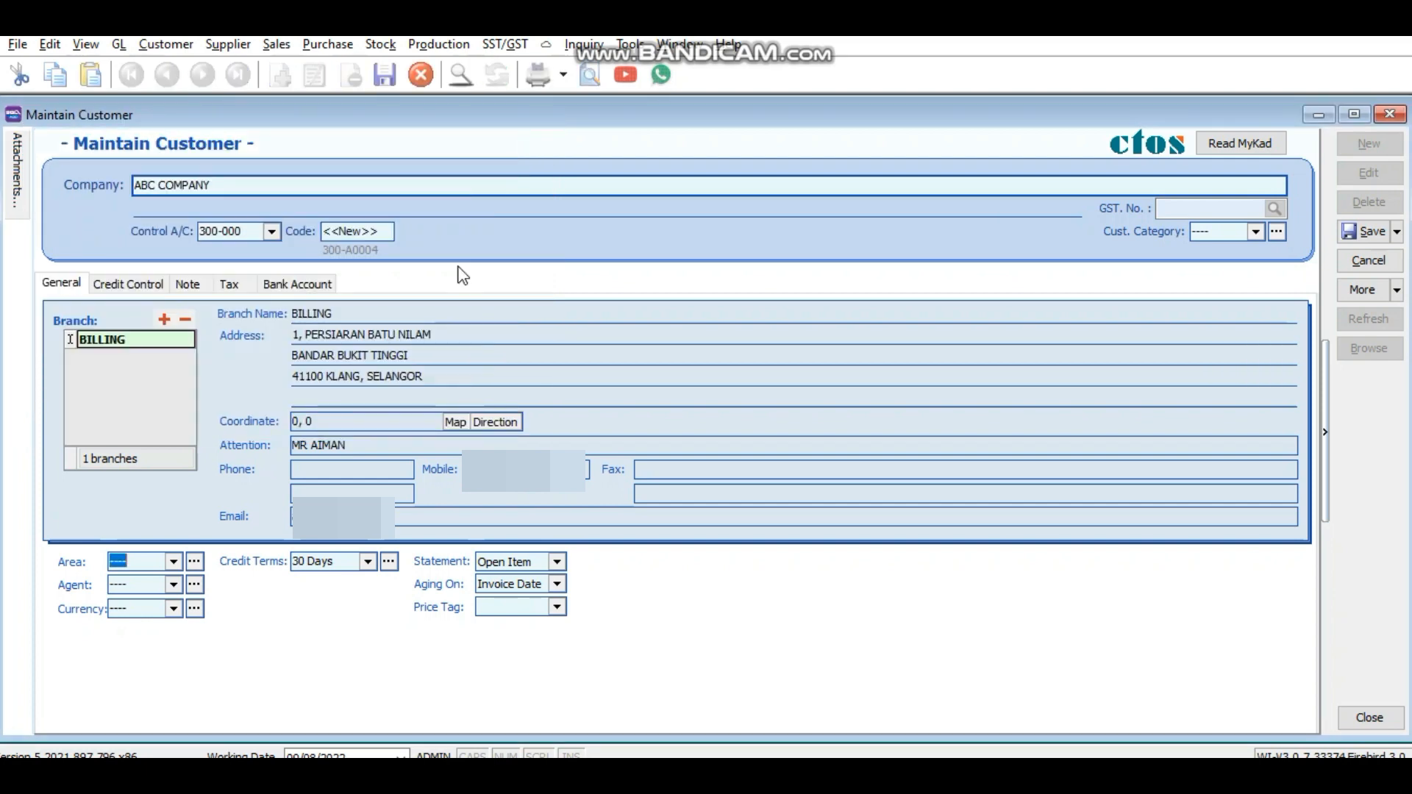
{"action": "left_click", "coordinate": [174, 562]}
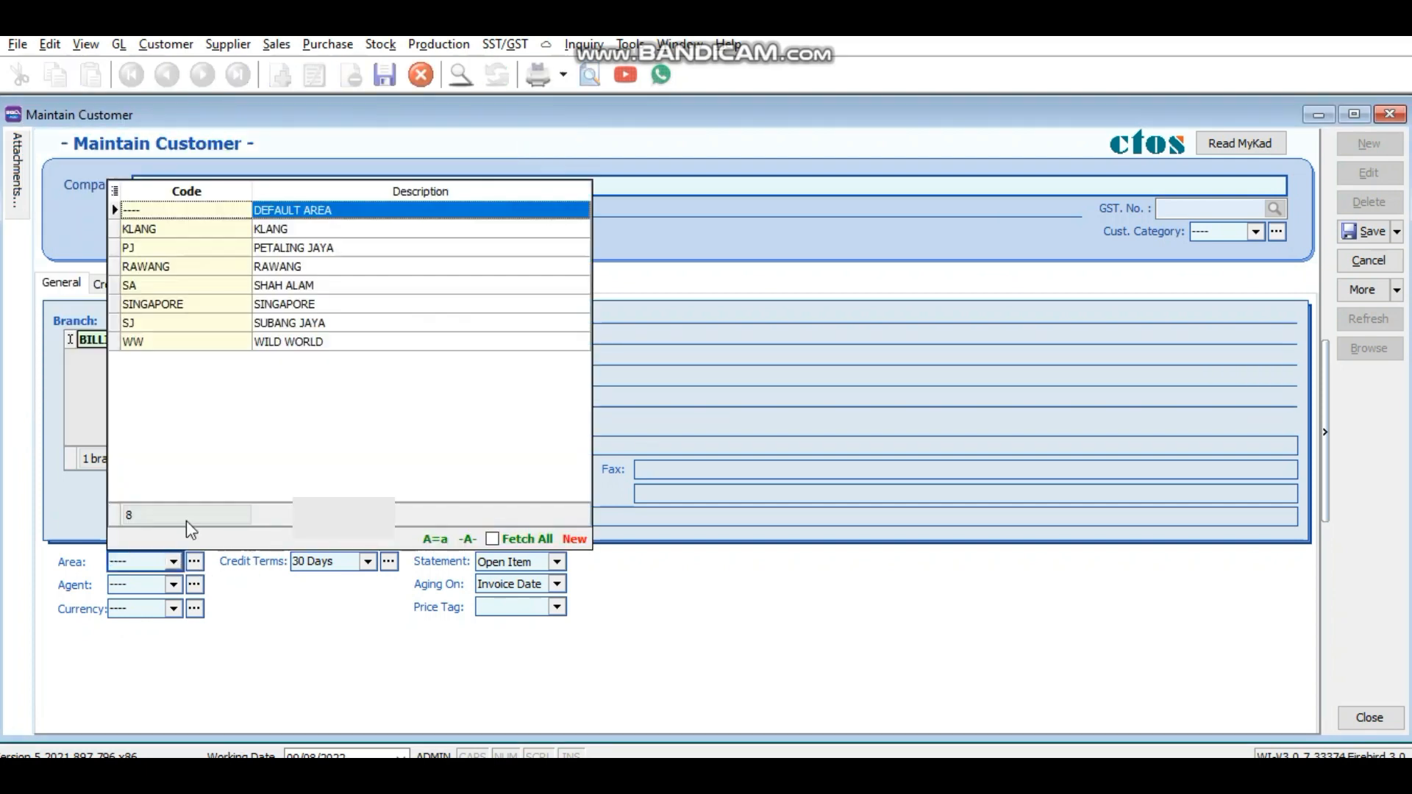
{"action": "left_click", "coordinate": [279, 231]}
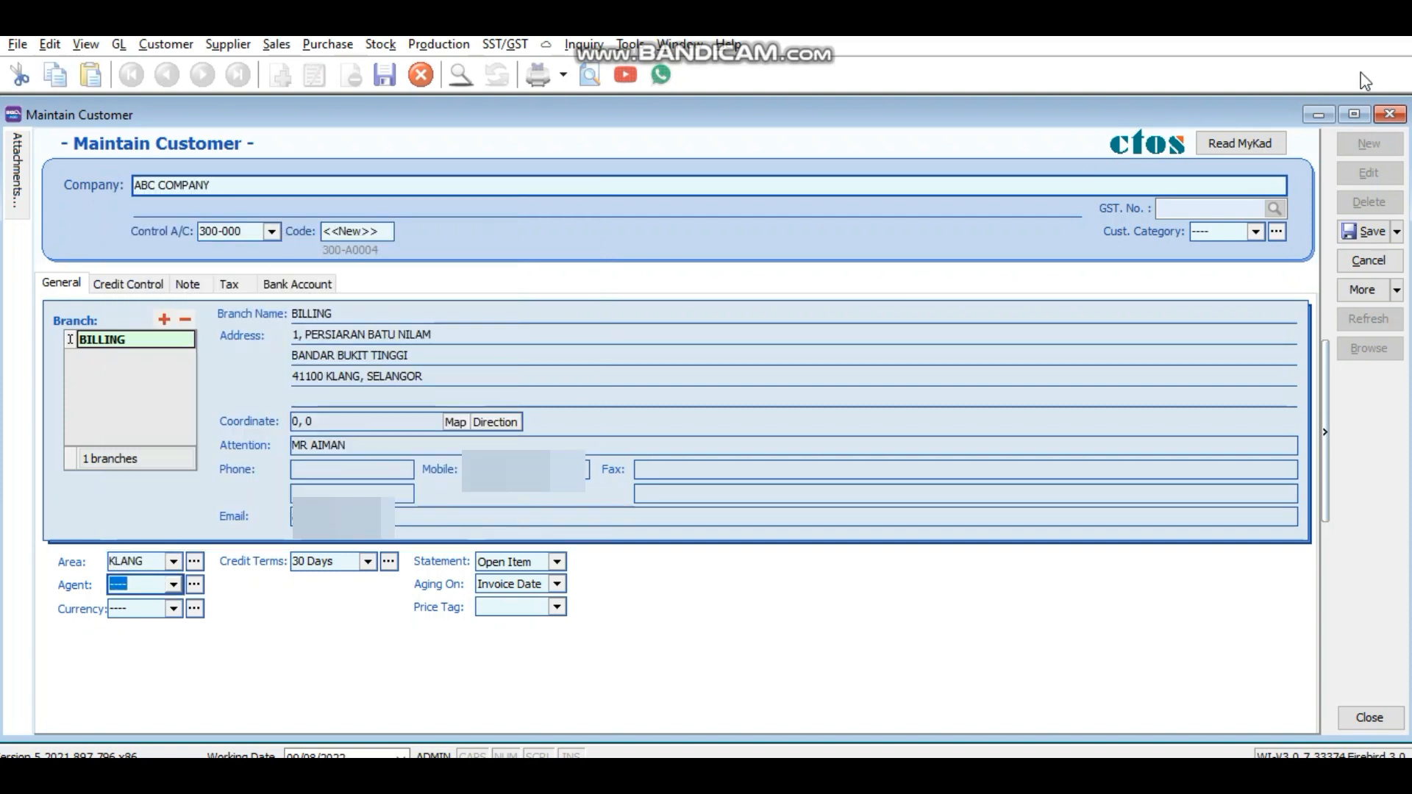
Step: Create a new sales agent with matching code and description, and assign it to ABC COMPANY
{"action": "left_click", "coordinate": [1329, 31]}
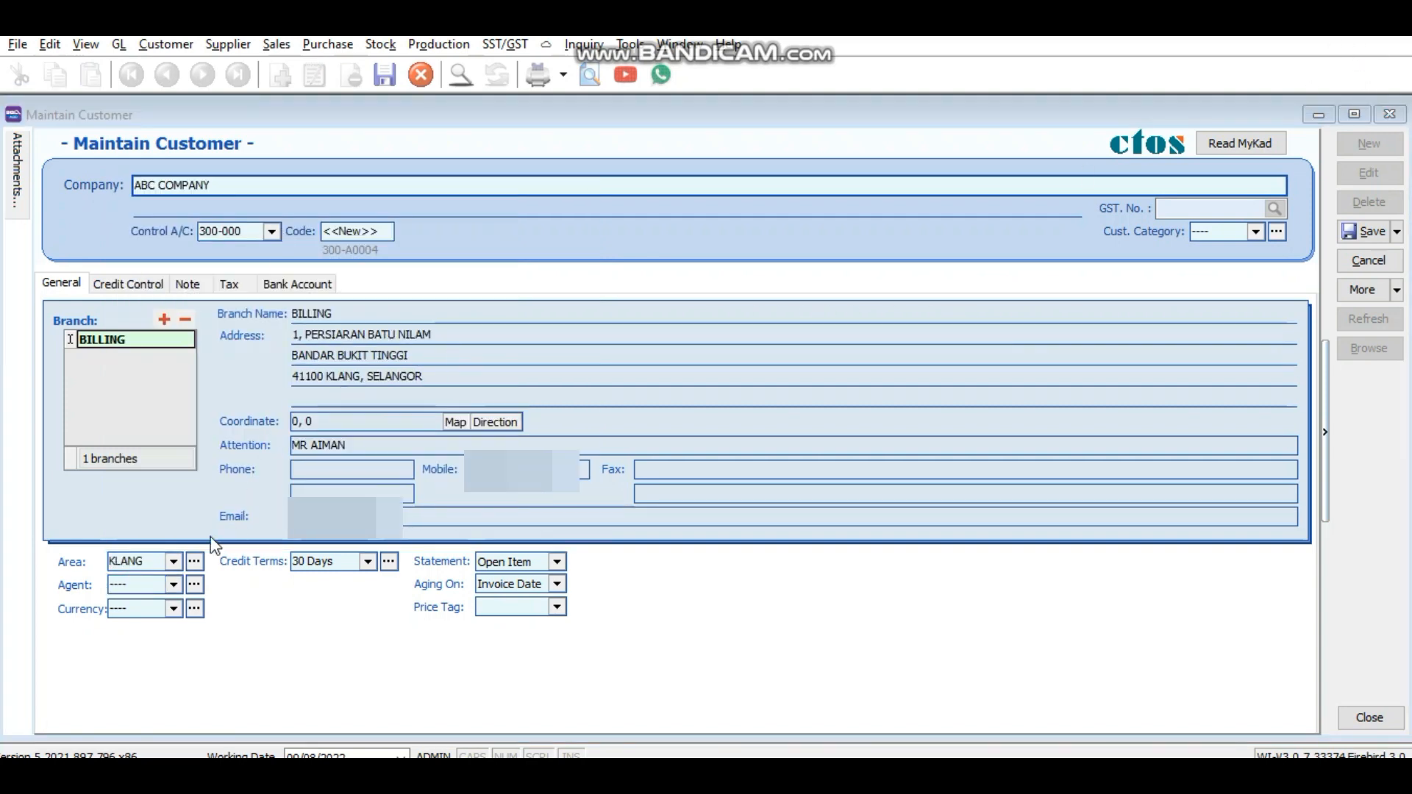
{"action": "left_click", "coordinate": [174, 589]}
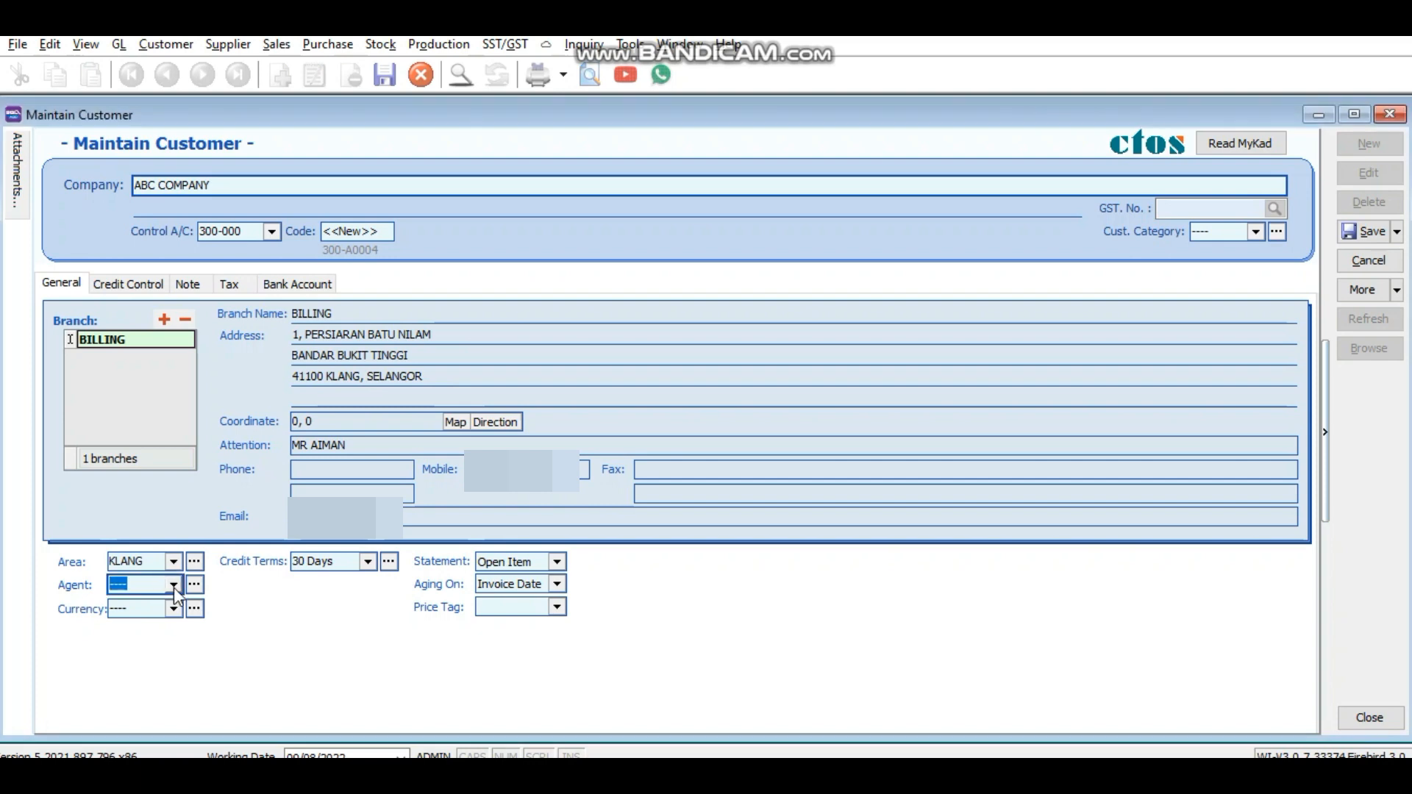
{"action": "scroll", "coordinate": [221, 395], "scroll_direction": "down", "scroll_amount": 2}
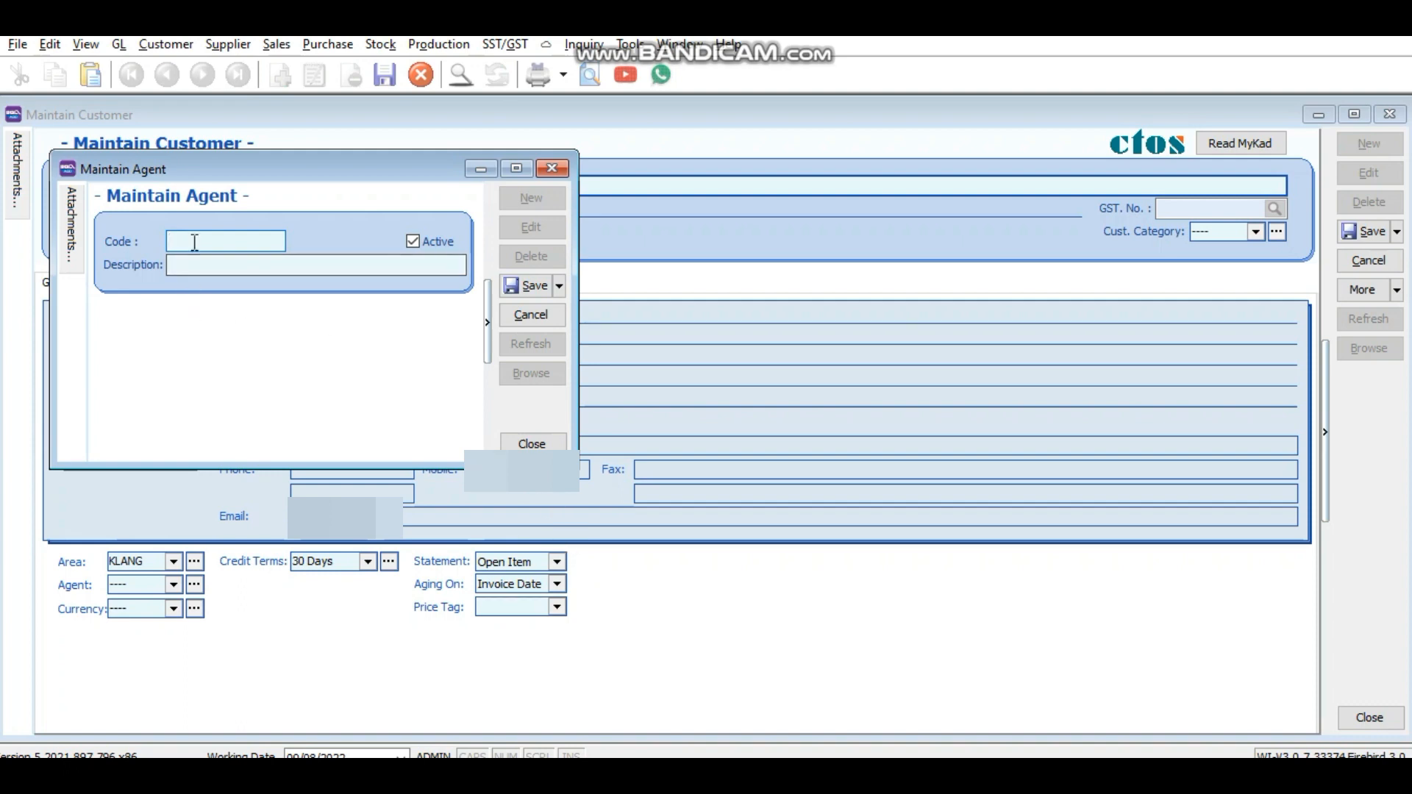
{"action": "type", "text": "H"}
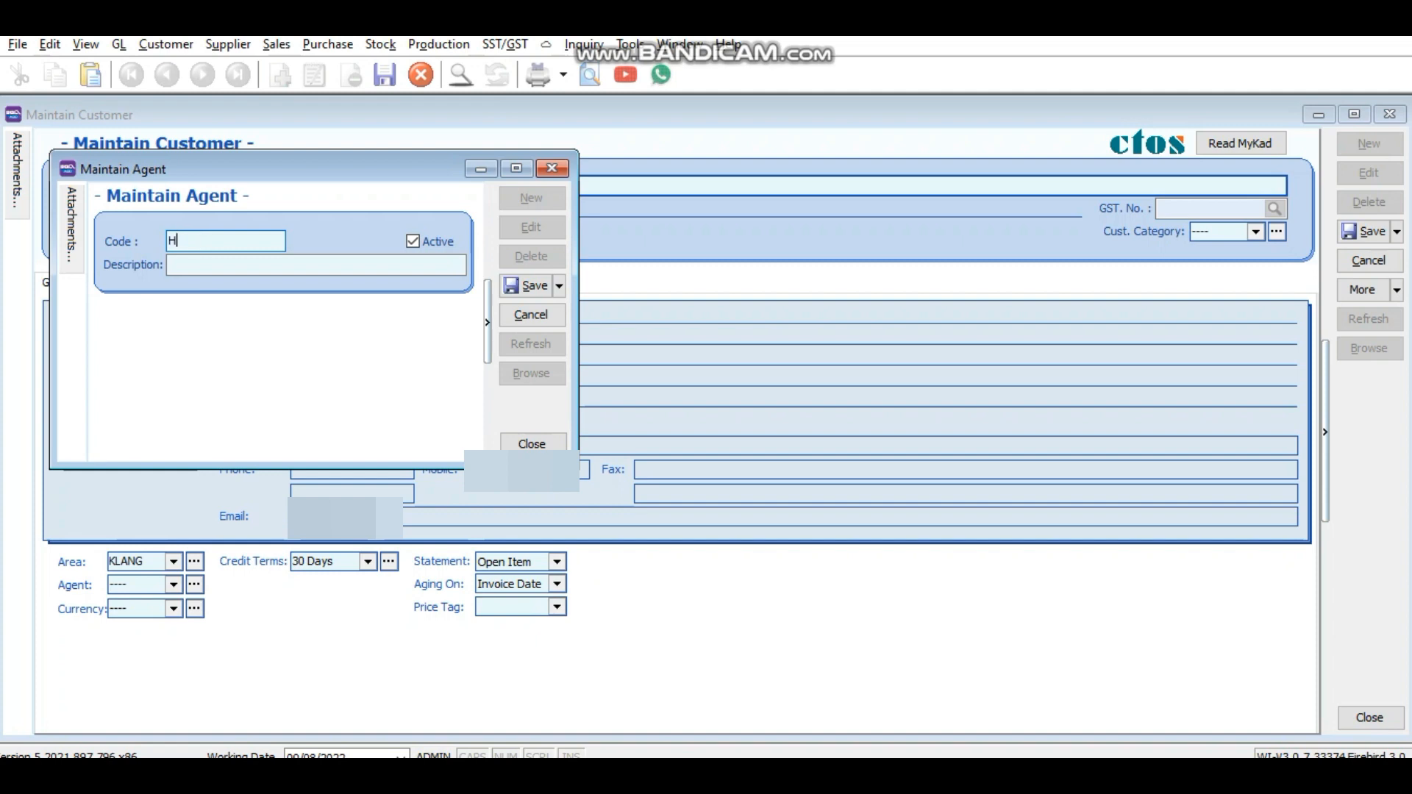
{"action": "type", "text": "AFIZ"}
{"action": "left_click", "coordinate": [223, 269]}
{"action": "type", "text": "H"}
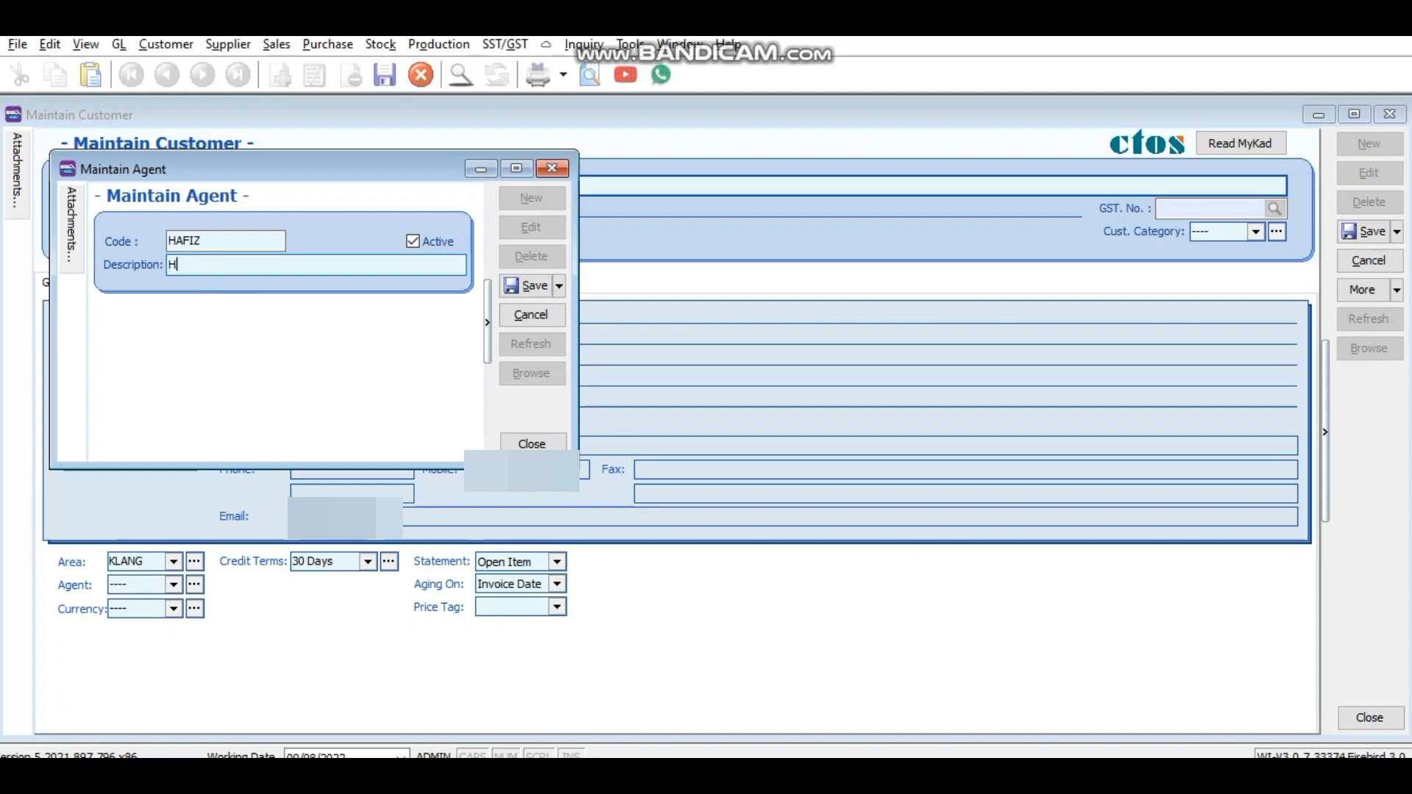
{"action": "type", "text": "AFIZ"}
{"action": "left_click", "coordinate": [534, 288]}
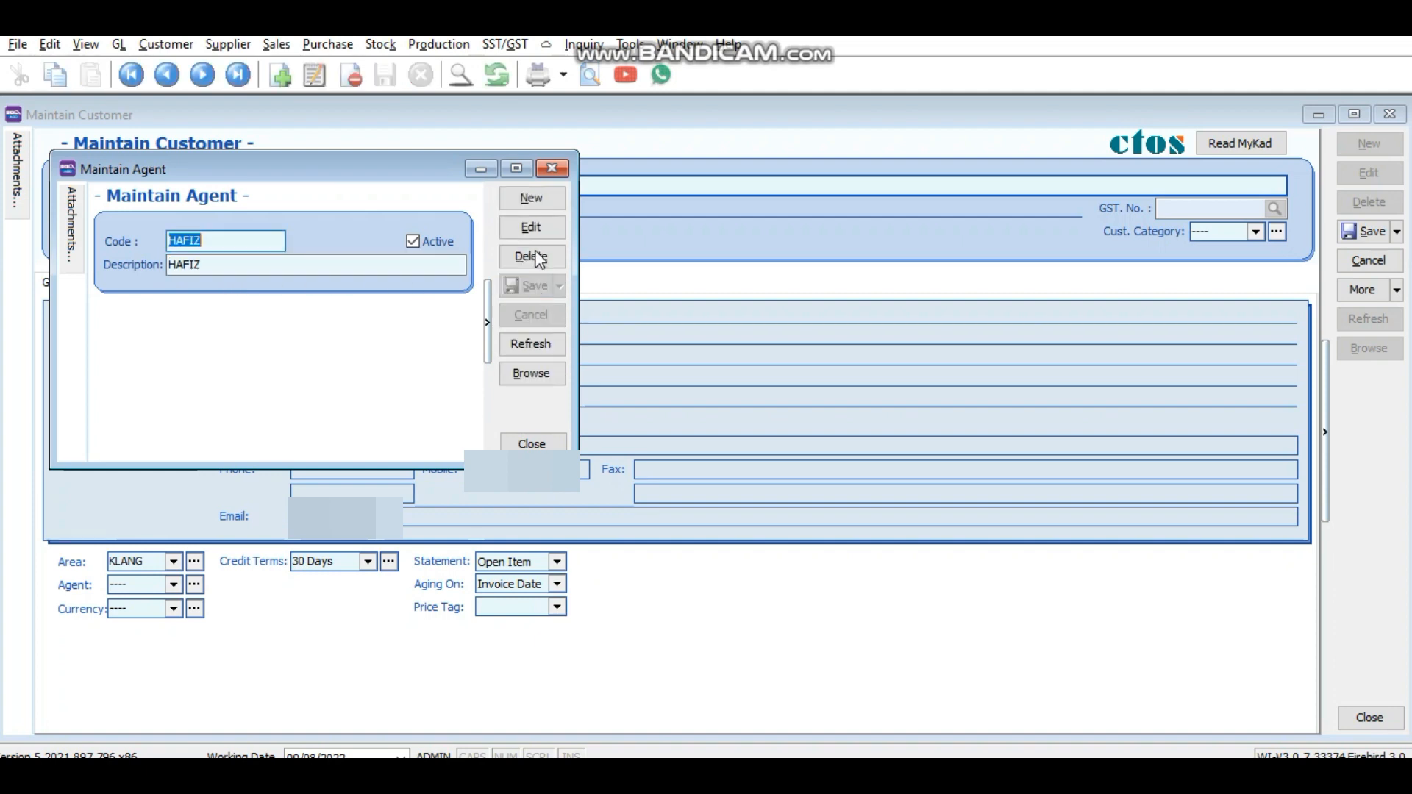
{"action": "left_click", "coordinate": [559, 166]}
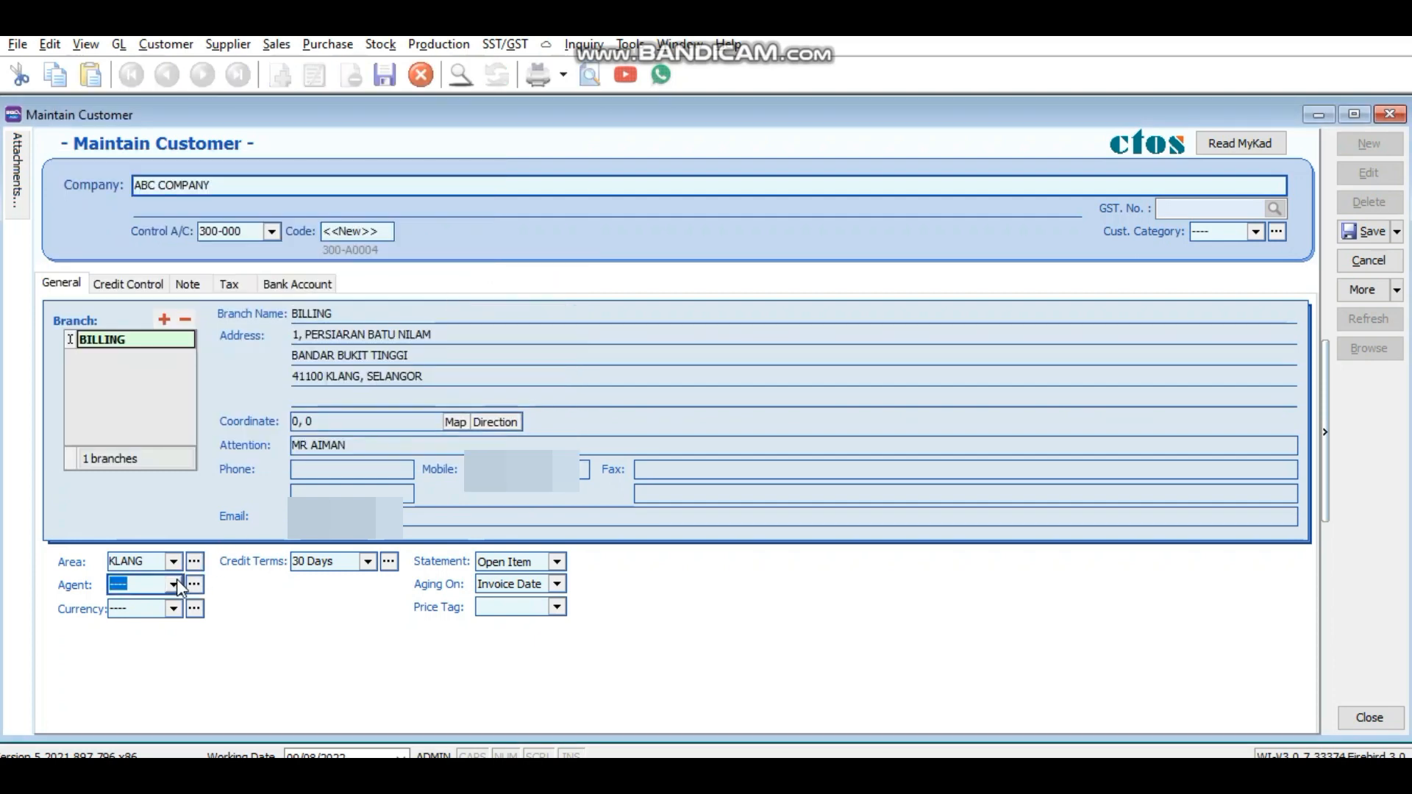
{"action": "left_click", "coordinate": [176, 582]}
{"action": "left_click", "coordinate": [268, 271]}
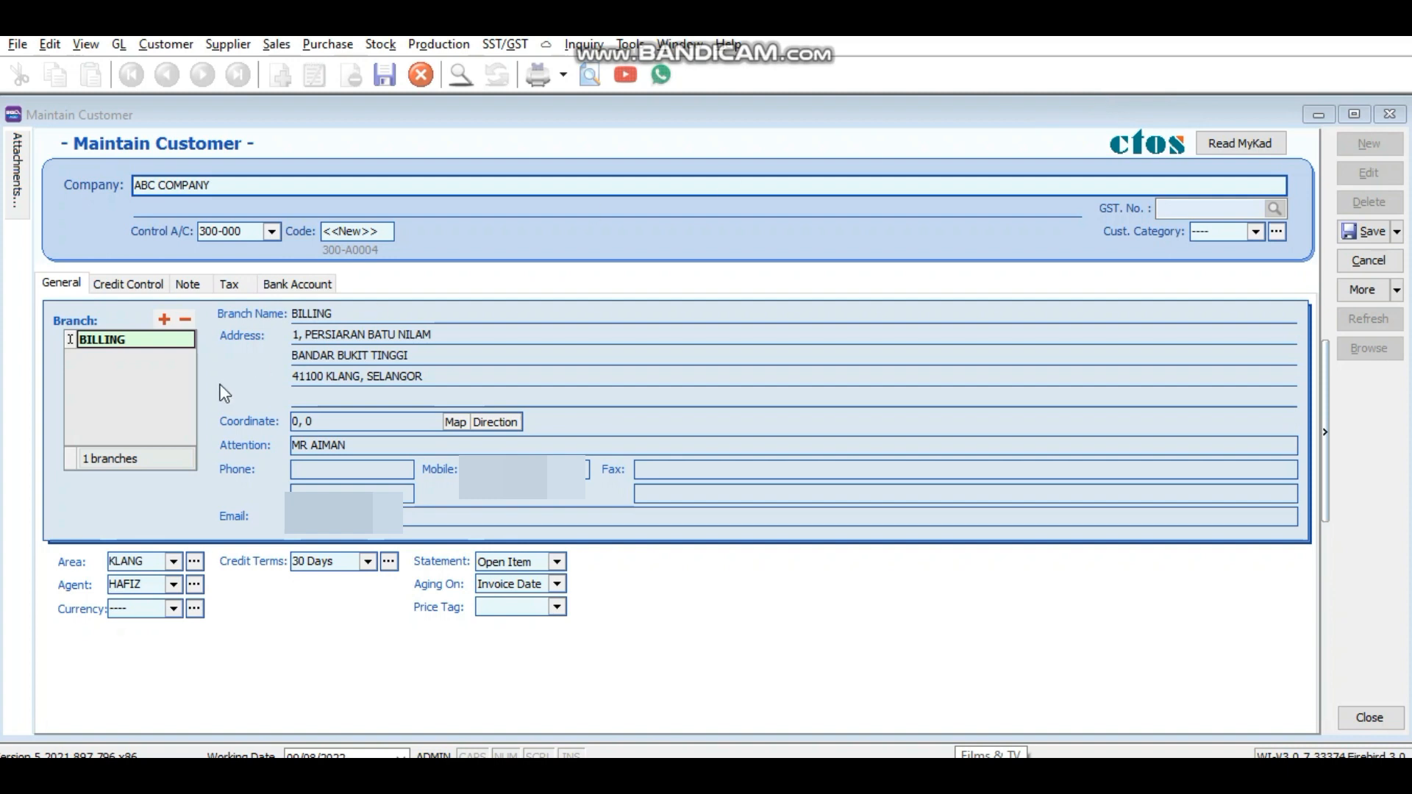
Step: Leave the currency unchanged and start a new entry from the Credit Terms lookup
{"action": "left_click", "coordinate": [175, 609]}
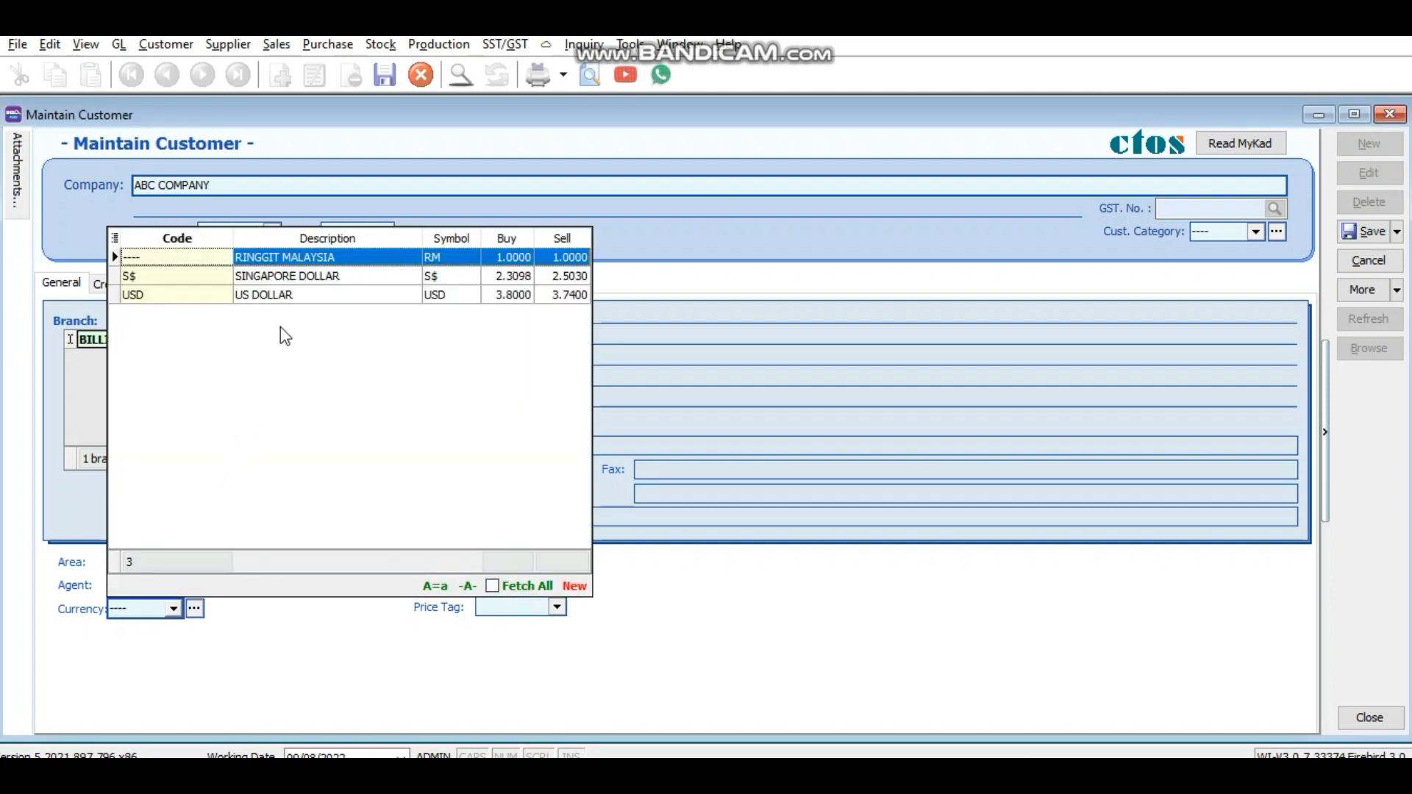
{"action": "left_click", "coordinate": [333, 259]}
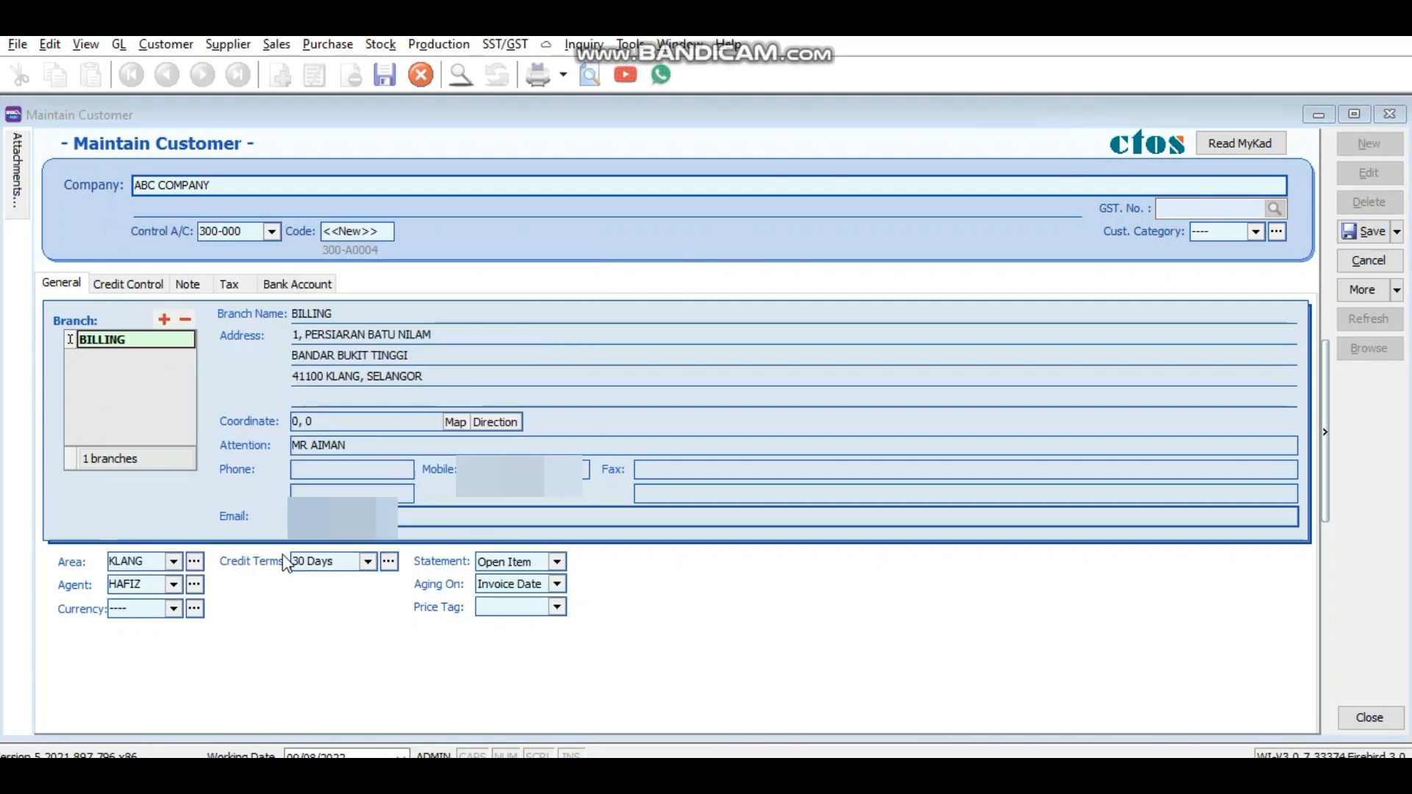
{"action": "left_click", "coordinate": [339, 562]}
{"action": "left_click", "coordinate": [367, 562]}
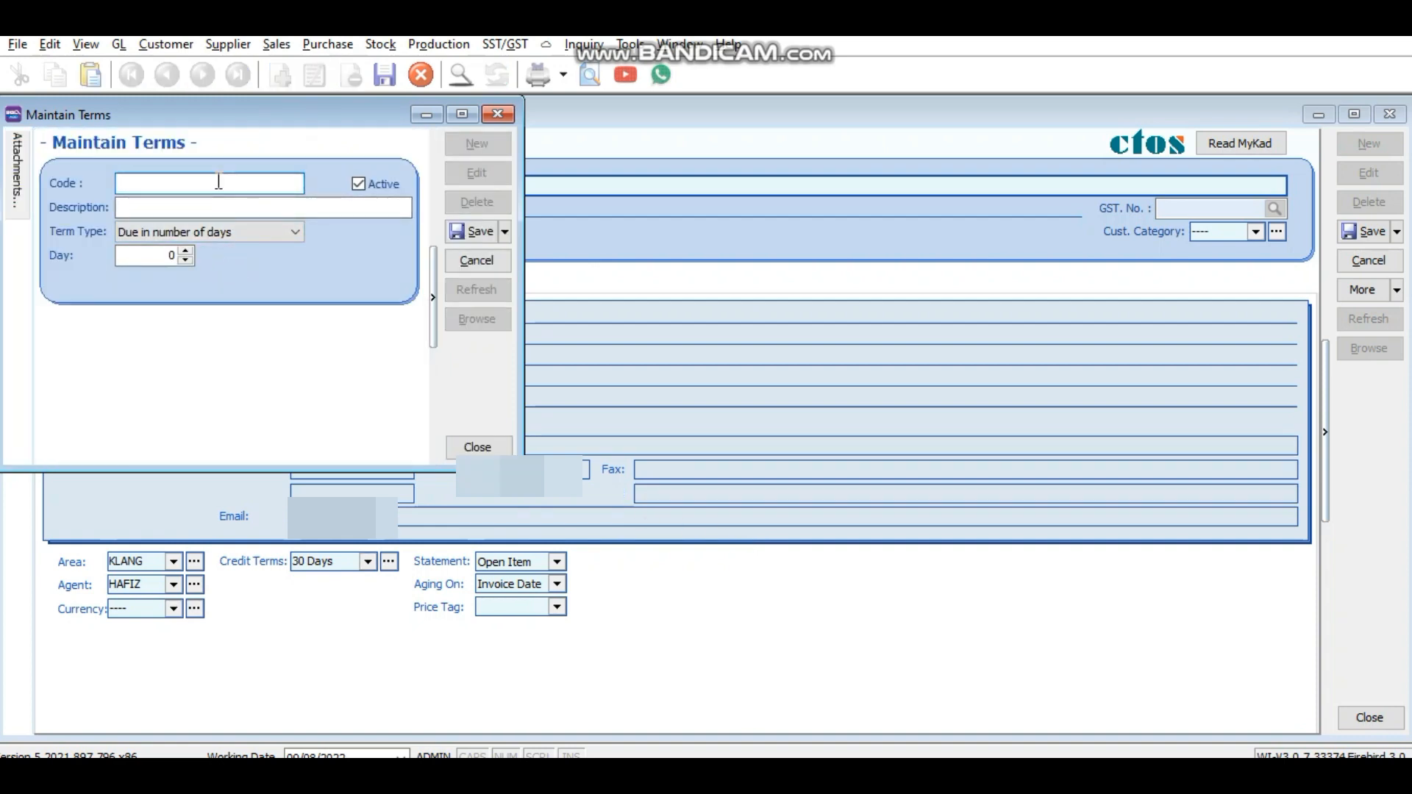
Step: Enter '90 days' as the term's code and description, with Day set to 90
{"action": "type", "text": "90 days"}
{"action": "left_click", "coordinate": [215, 215]}
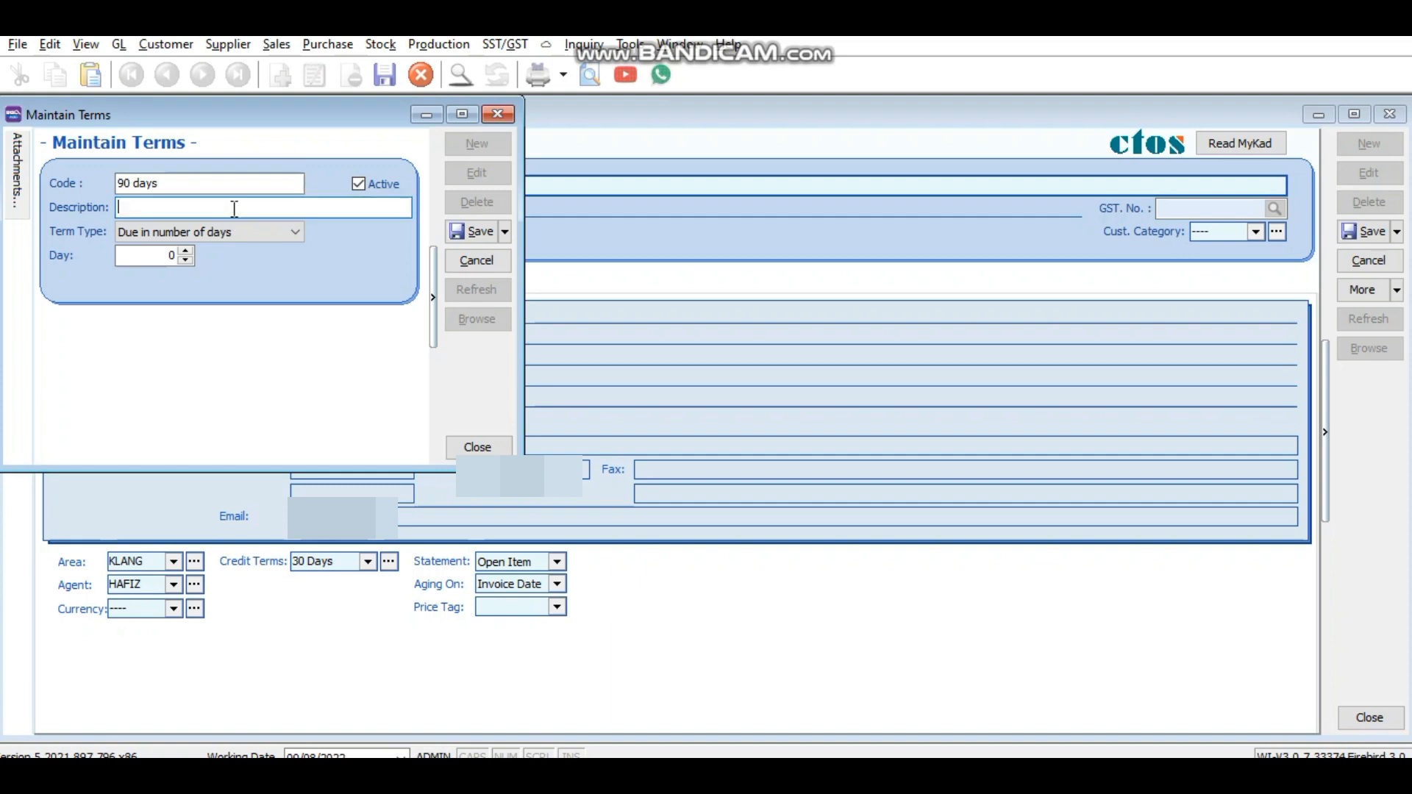
{"action": "type", "text": "90 days"}
{"action": "left_click", "coordinate": [168, 258]}
{"action": "key", "text": "BackSpace"}
{"action": "type", "text": "90"}
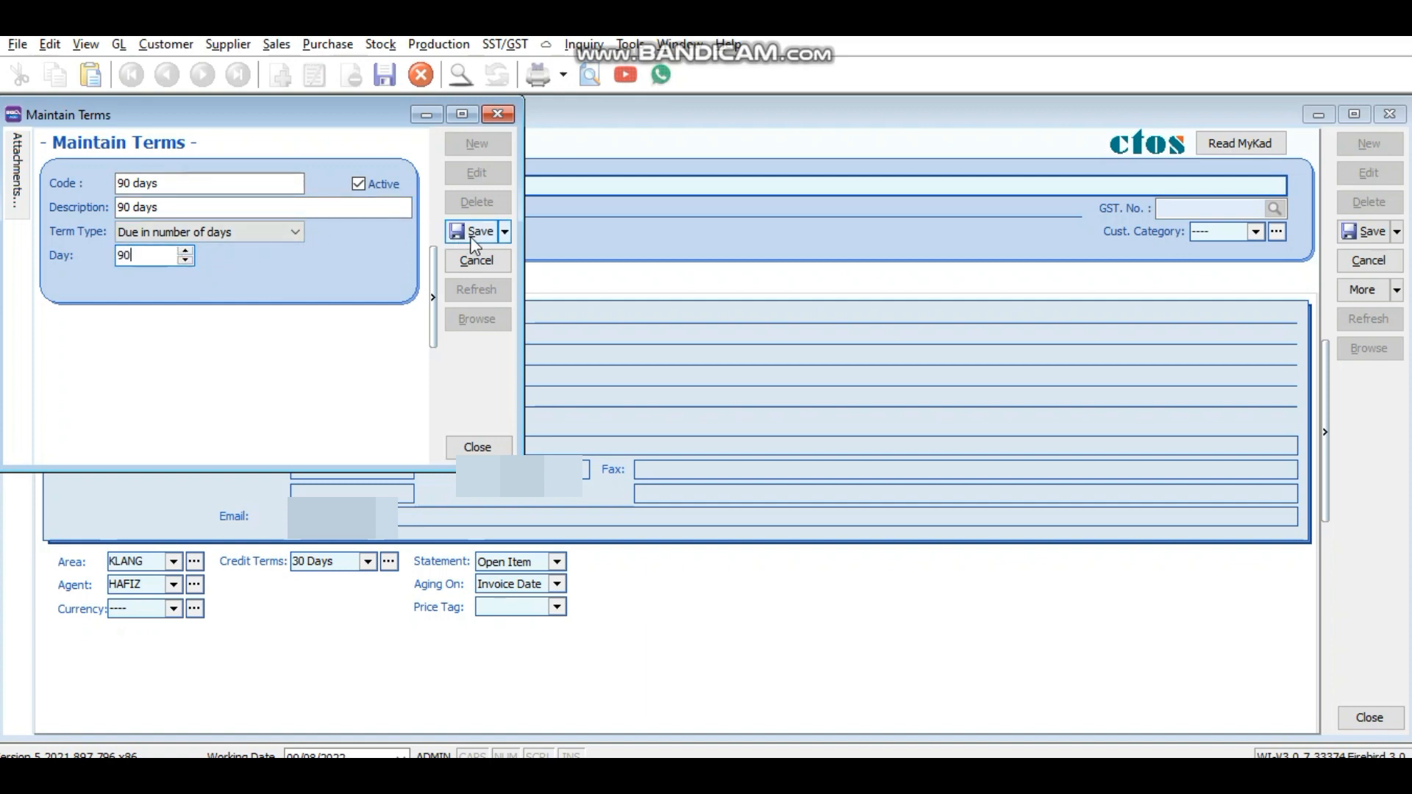
Step: Save the new 90 days term and select it as ABC COMPANY's credit terms
{"action": "left_click", "coordinate": [480, 234]}
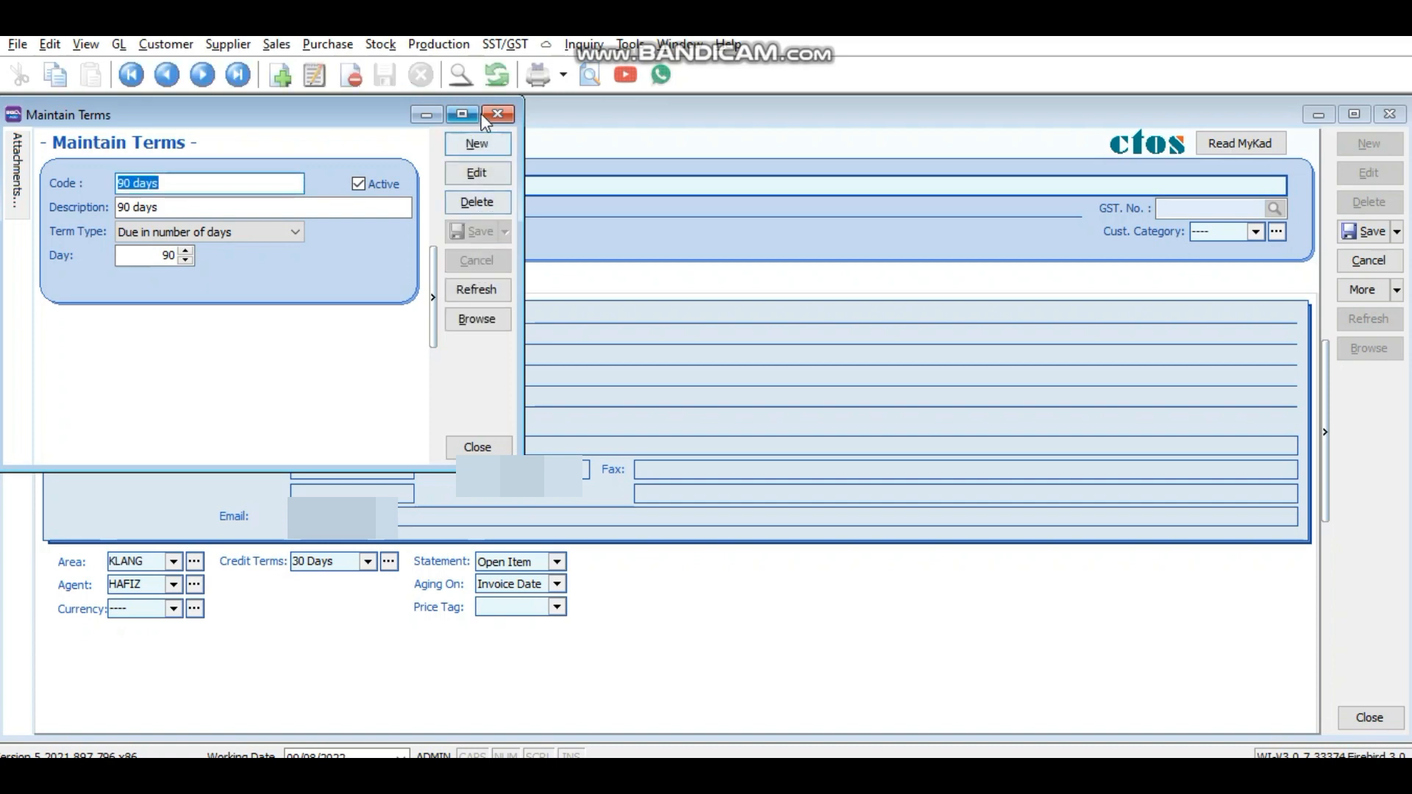
{"action": "left_click", "coordinate": [506, 116]}
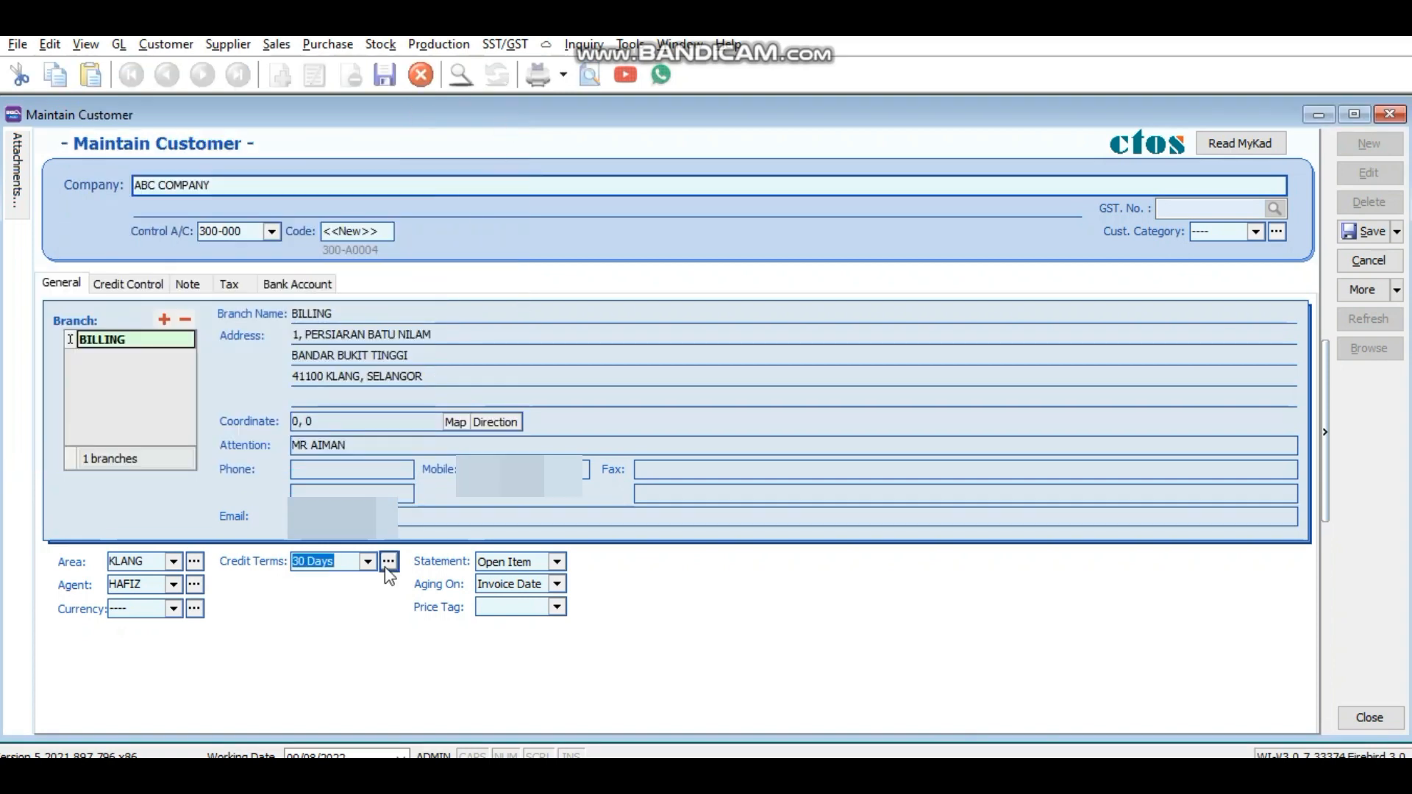
{"action": "left_click", "coordinate": [368, 562]}
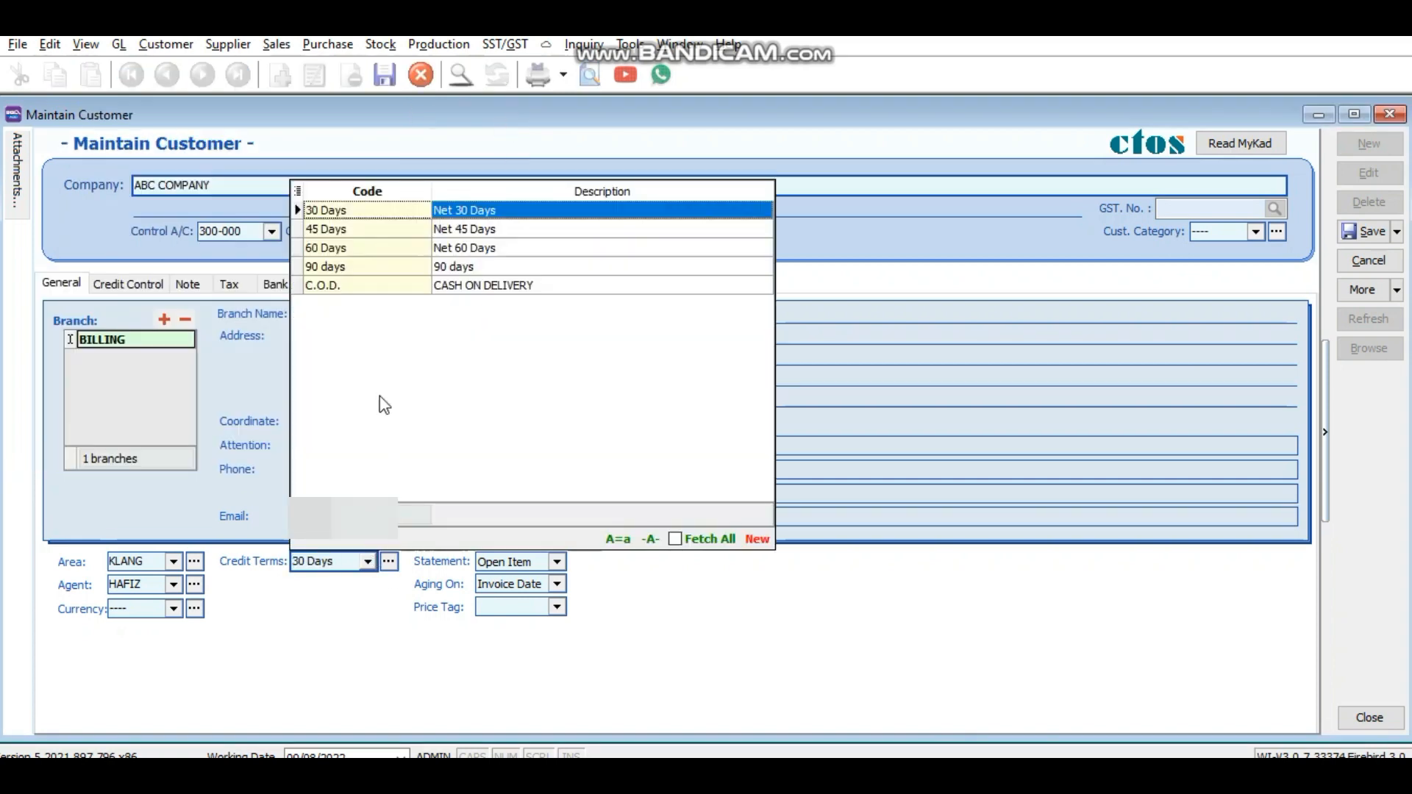
{"action": "left_click", "coordinate": [358, 268]}
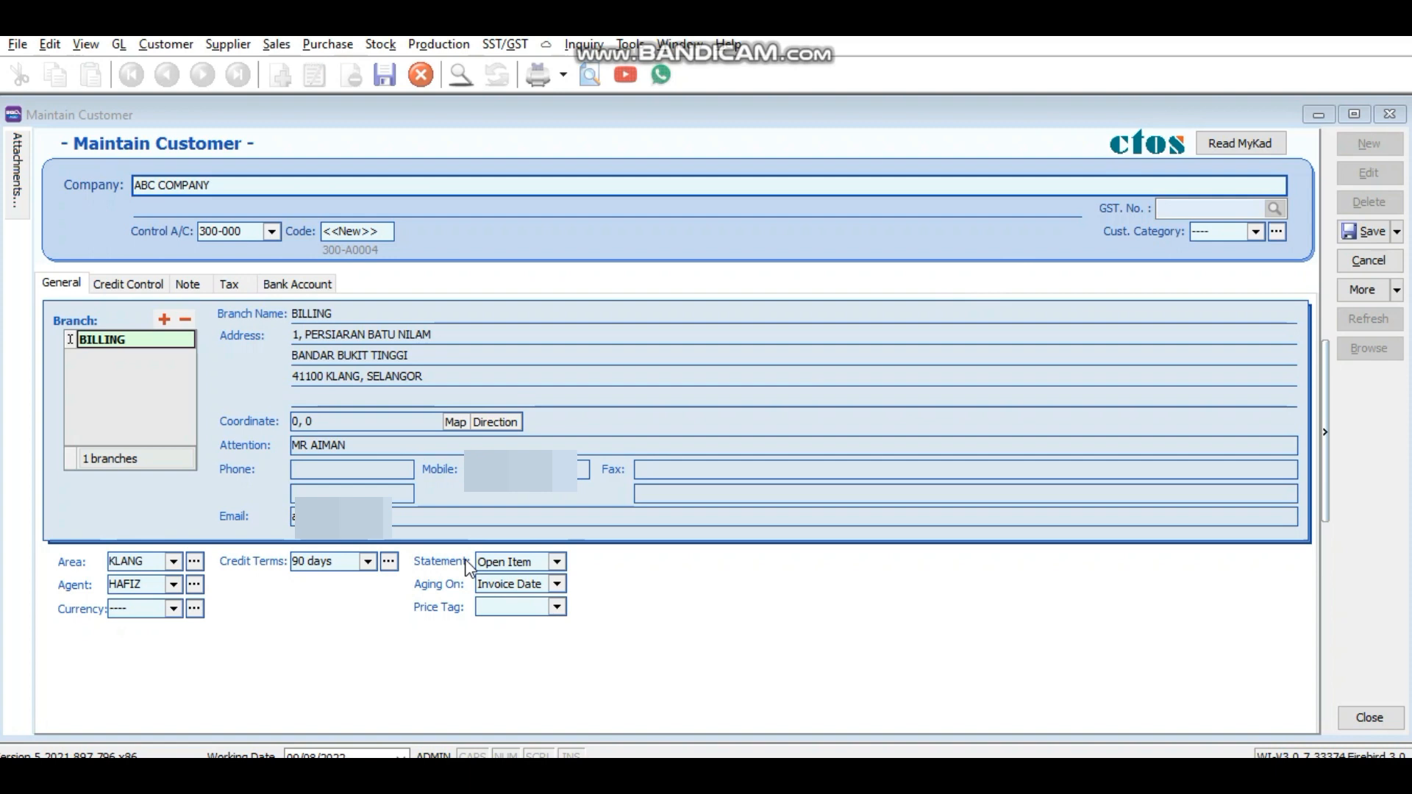
Step: Keep Open Item statement and Invoice Date aging, then save the customer as 300-A0004
{"action": "left_click", "coordinate": [556, 563]}
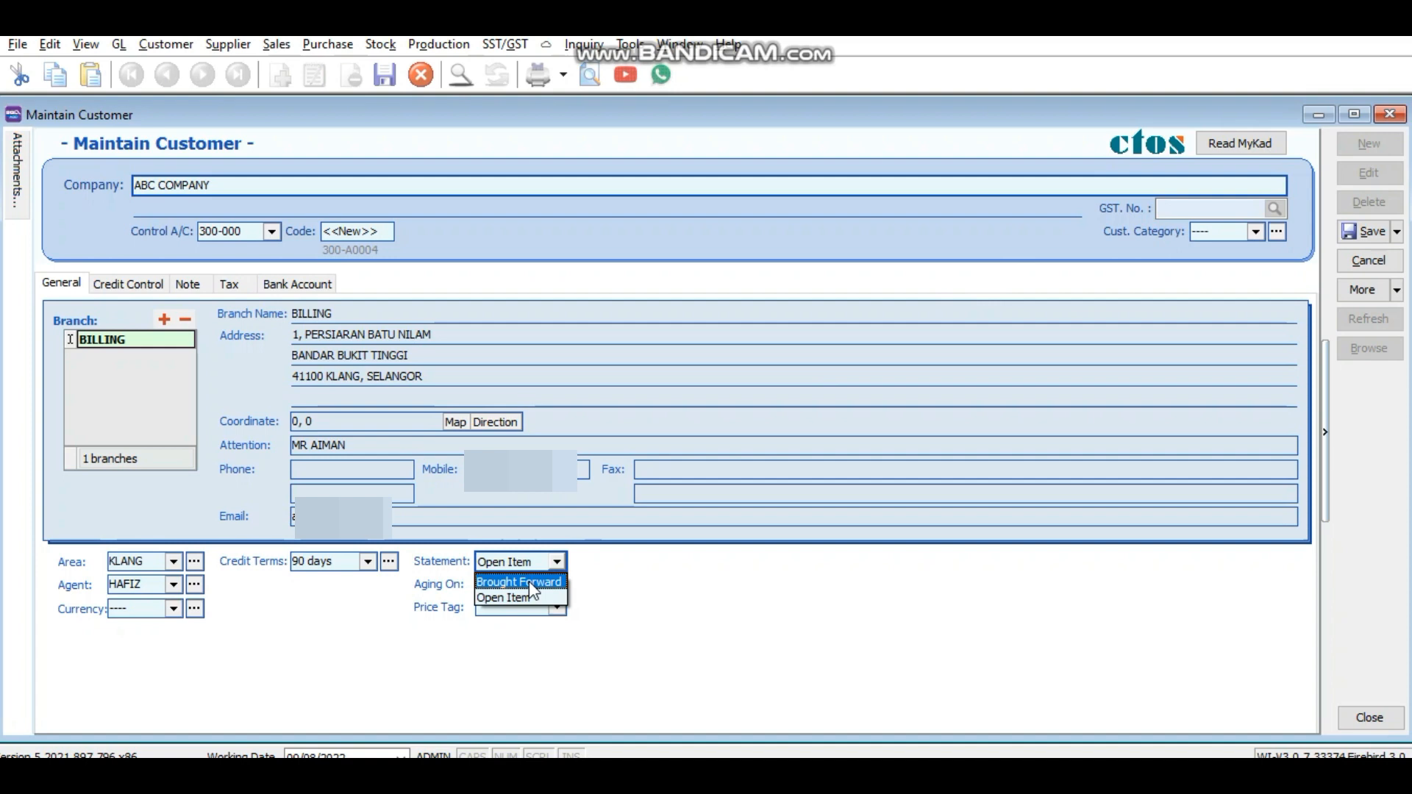
{"action": "left_click", "coordinate": [495, 598]}
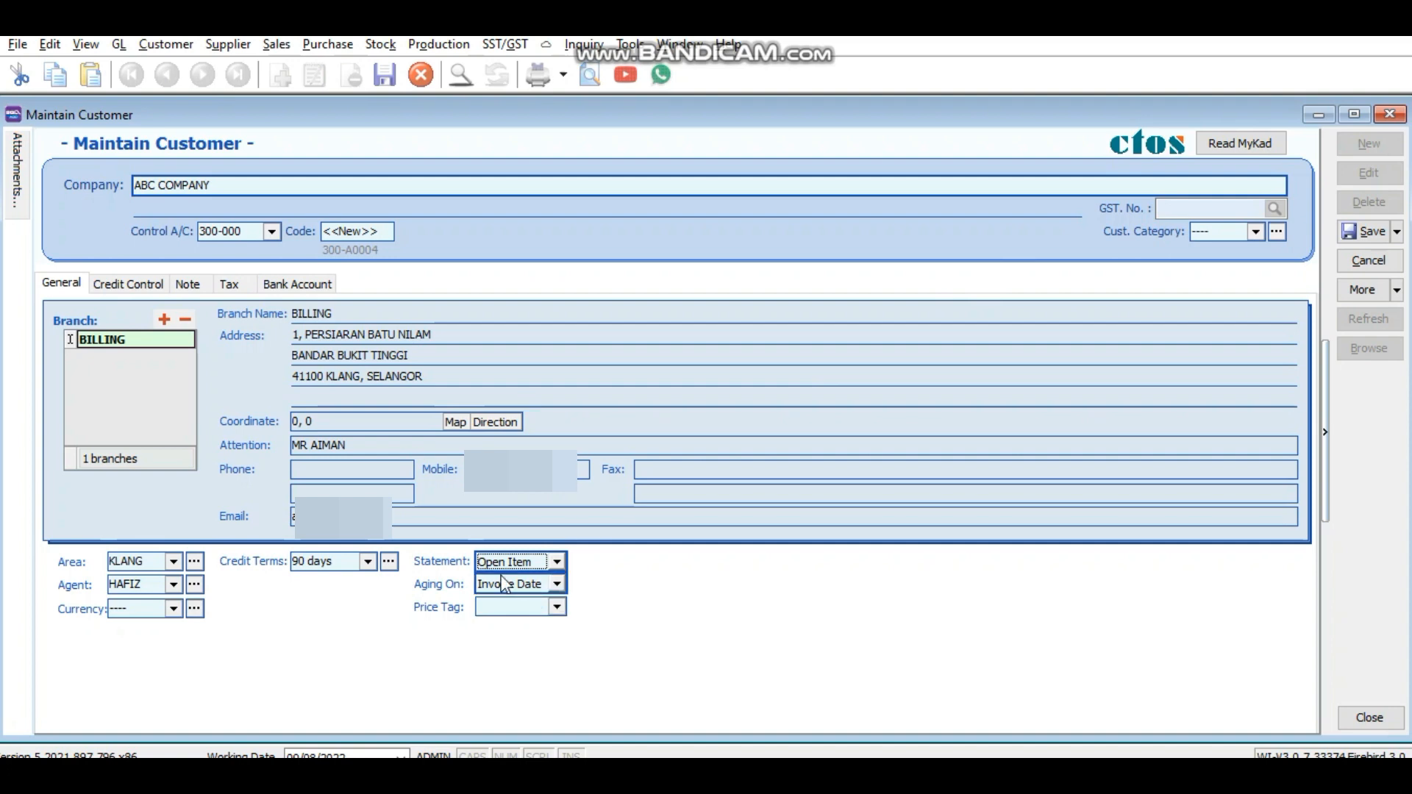
{"action": "left_click", "coordinate": [513, 562]}
{"action": "left_click", "coordinate": [512, 597]}
{"action": "left_click", "coordinate": [506, 584]}
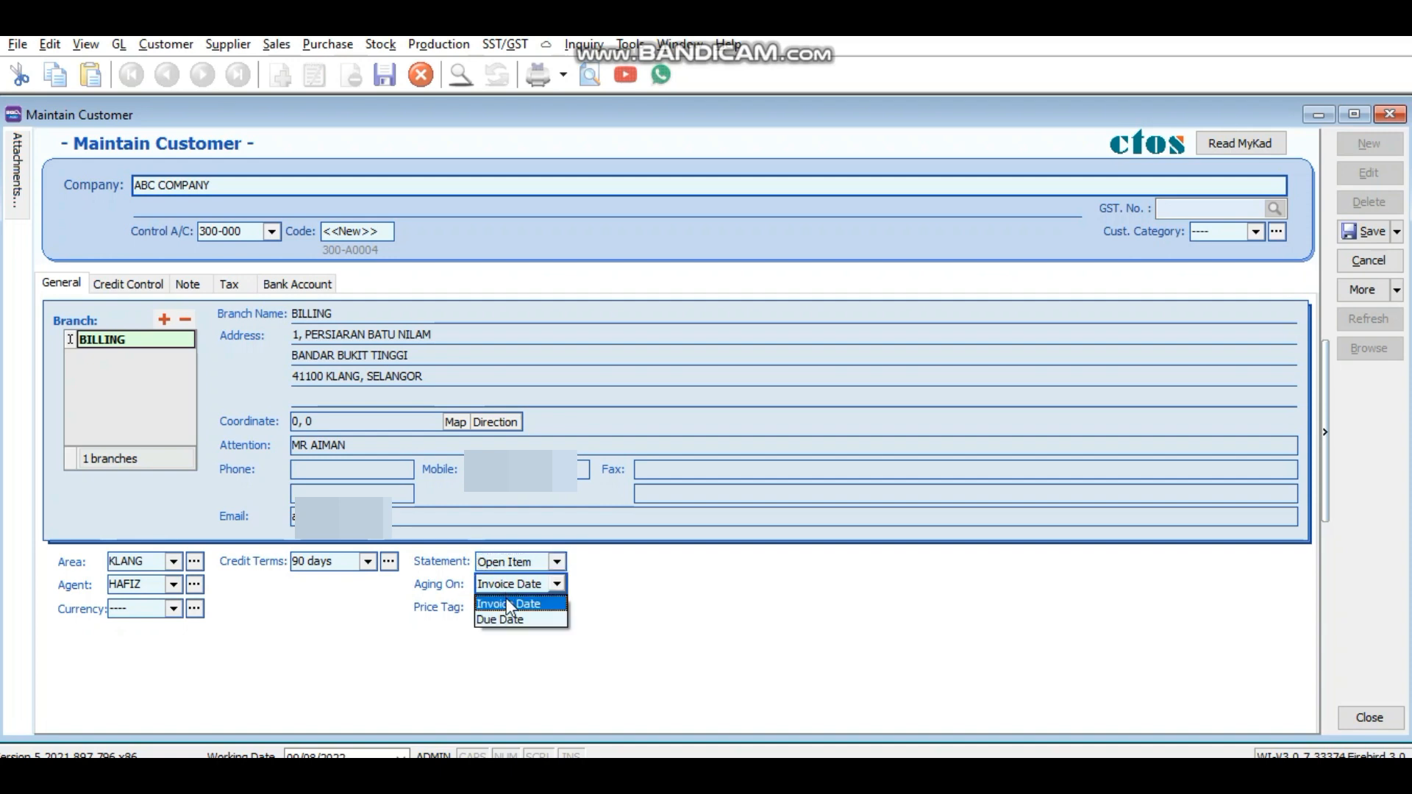
{"action": "left_click", "coordinate": [506, 604]}
{"action": "key", "text": "ctrl+s"}
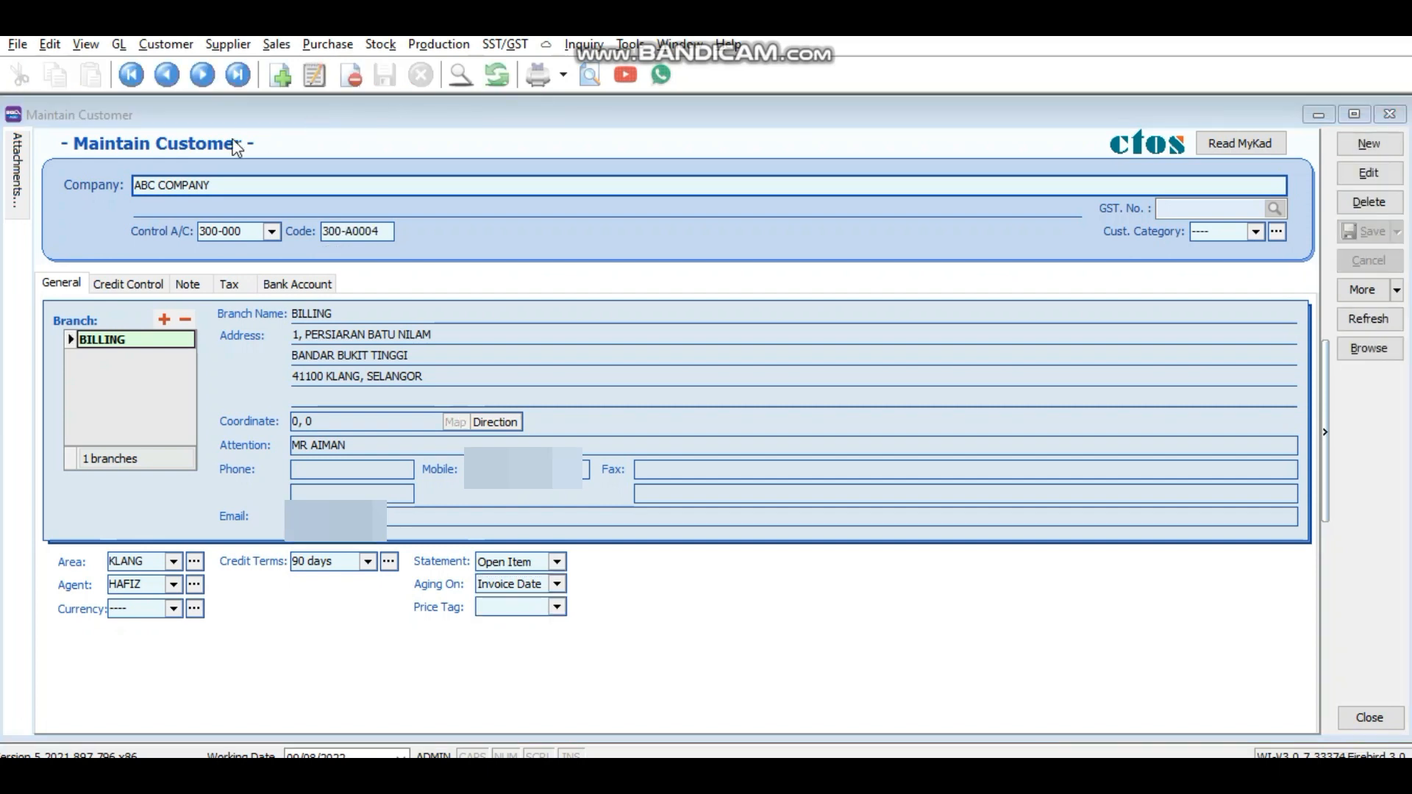
Step: Review ABC COMPANY's credit control and notes, leaving the account status Active
{"action": "left_click", "coordinate": [136, 282]}
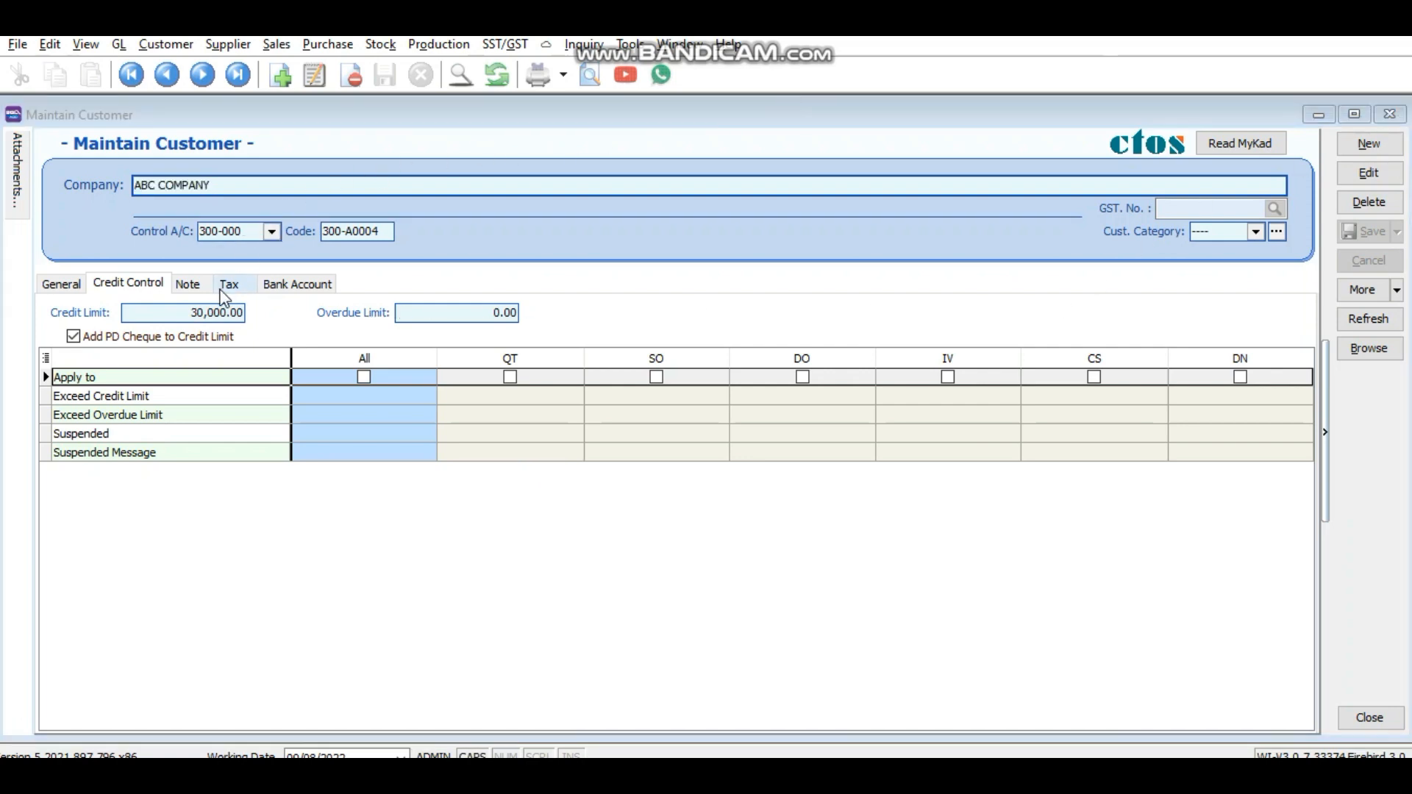
{"action": "left_click", "coordinate": [186, 287]}
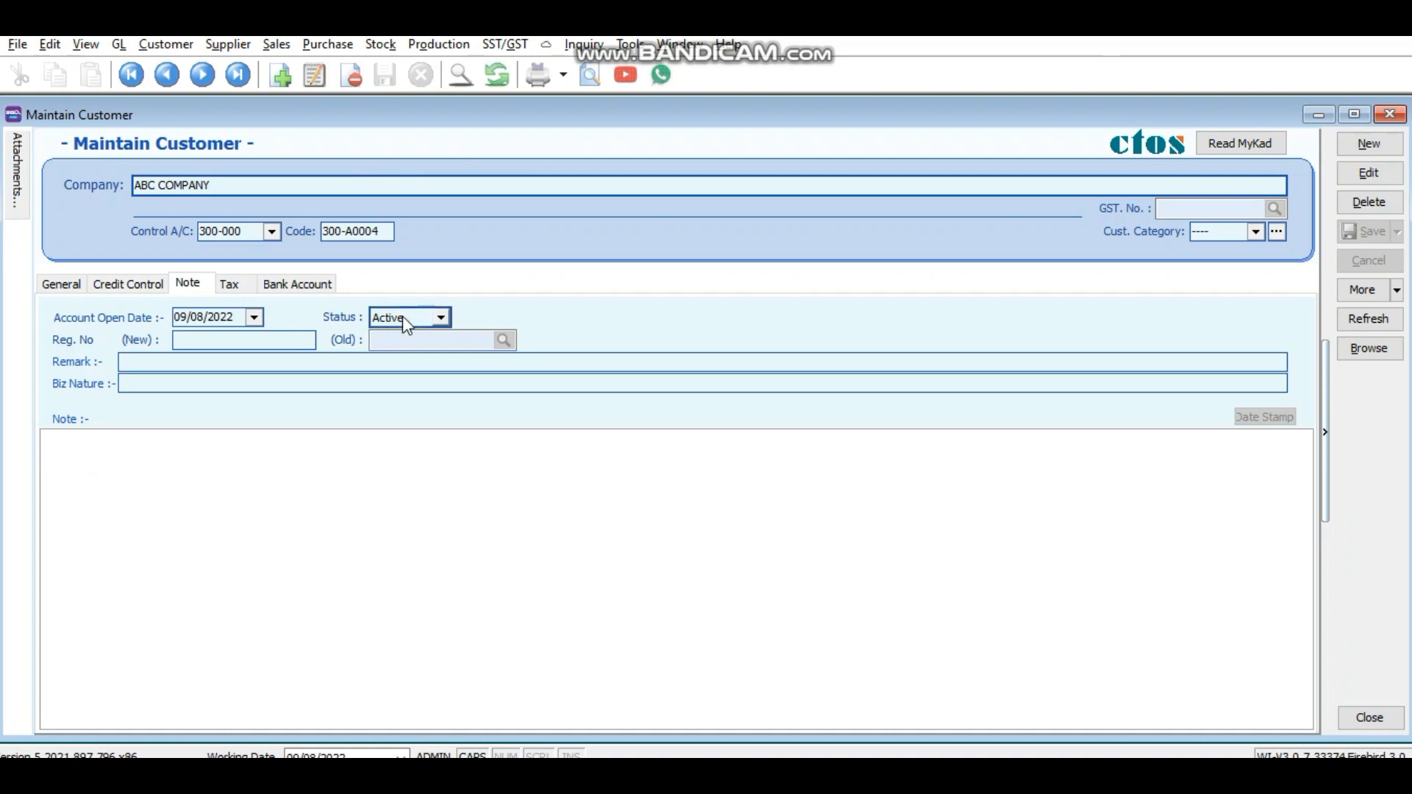
{"action": "left_click", "coordinate": [444, 318]}
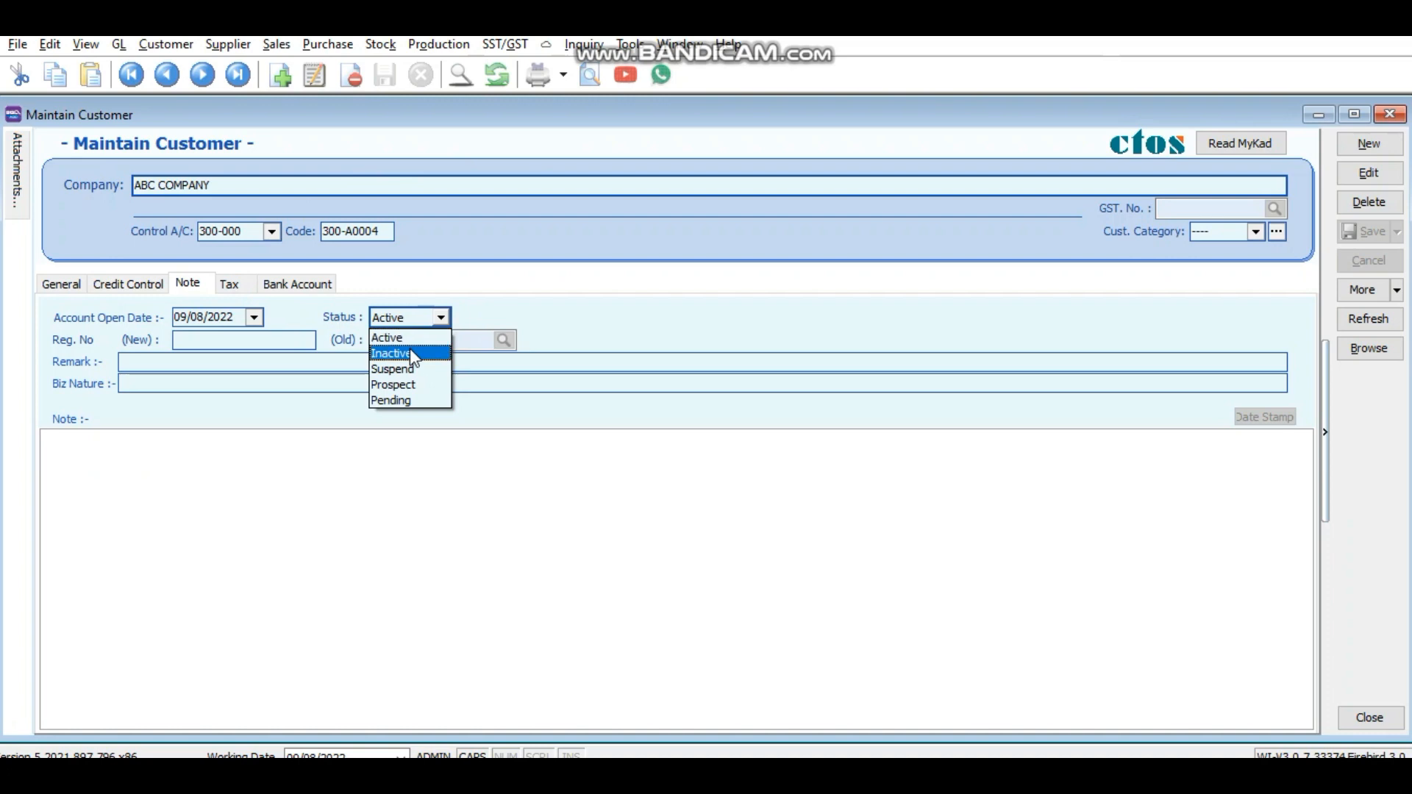
{"action": "left_click", "coordinate": [409, 348]}
{"action": "left_click", "coordinate": [437, 317]}
{"action": "left_click", "coordinate": [427, 326]}
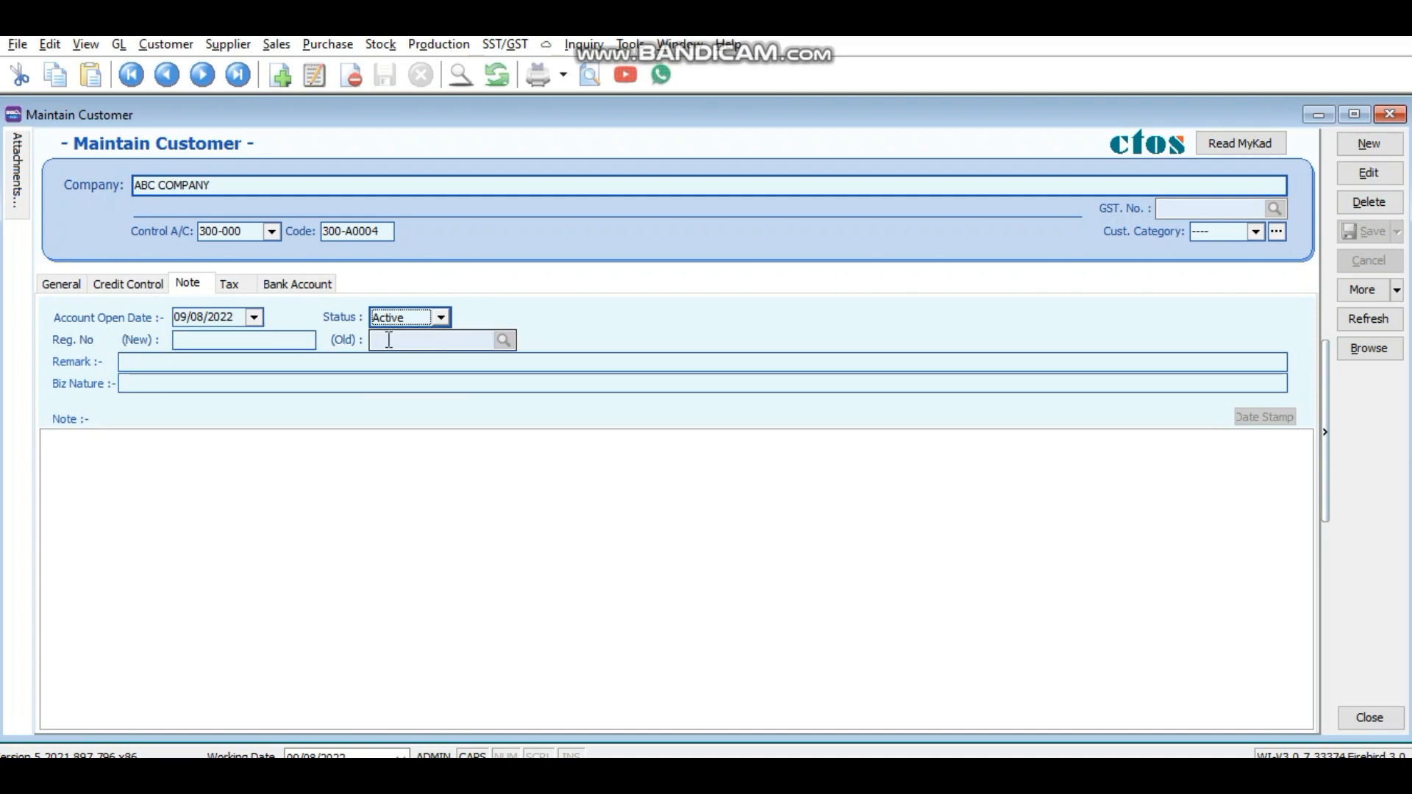
Step: Edit ABC COMPANY, review its bank account details and save the record again
{"action": "left_click", "coordinate": [1369, 173]}
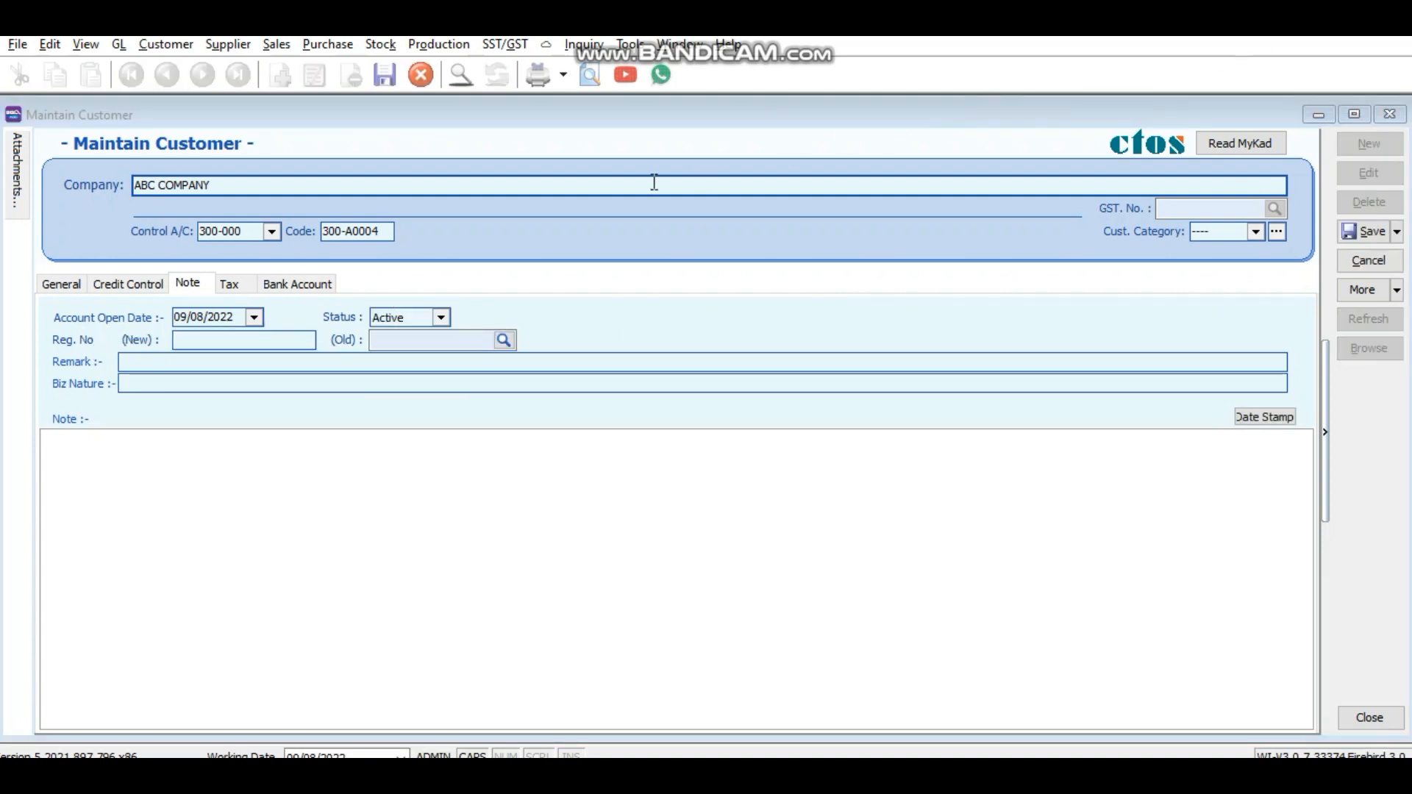
{"action": "left_click", "coordinate": [298, 287]}
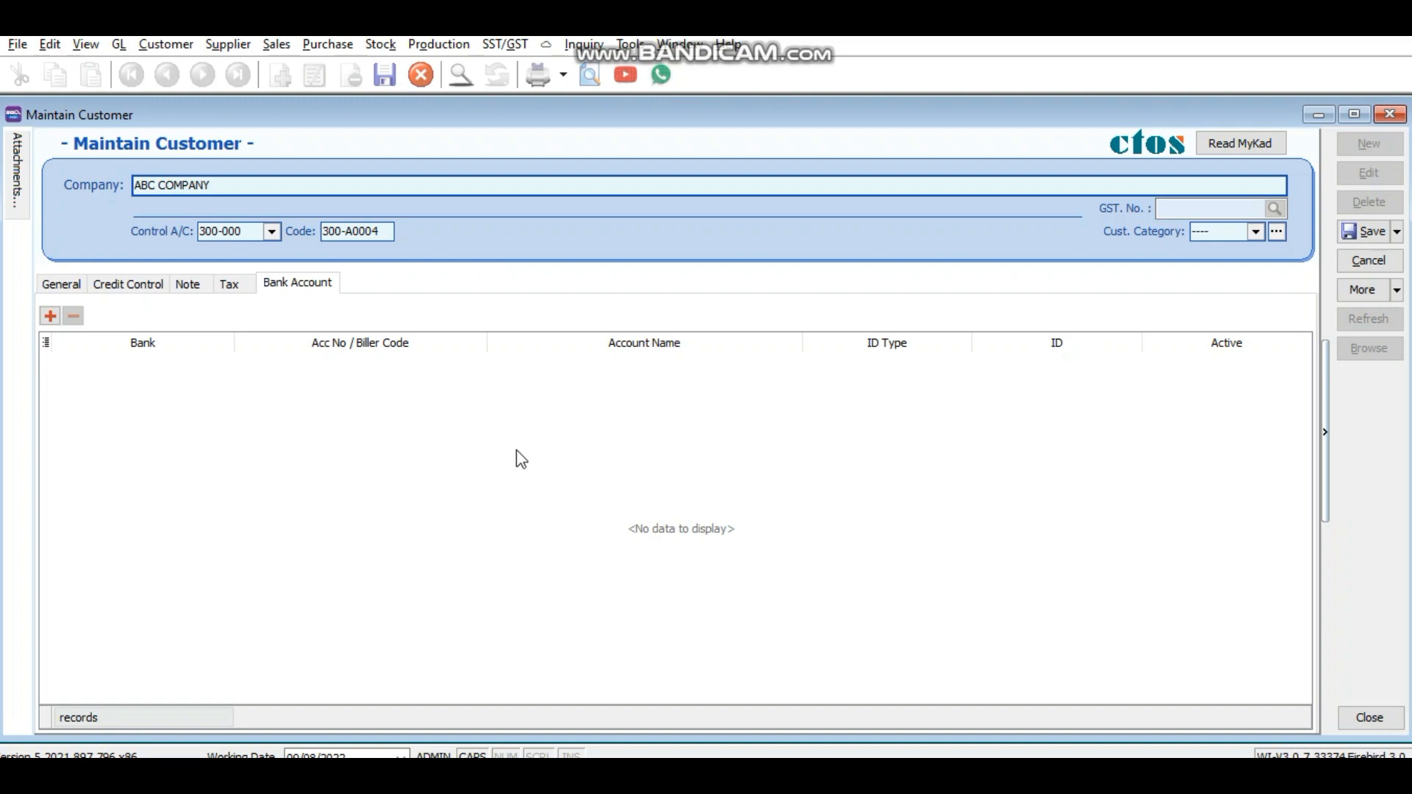
{"action": "left_click", "coordinate": [1370, 234]}
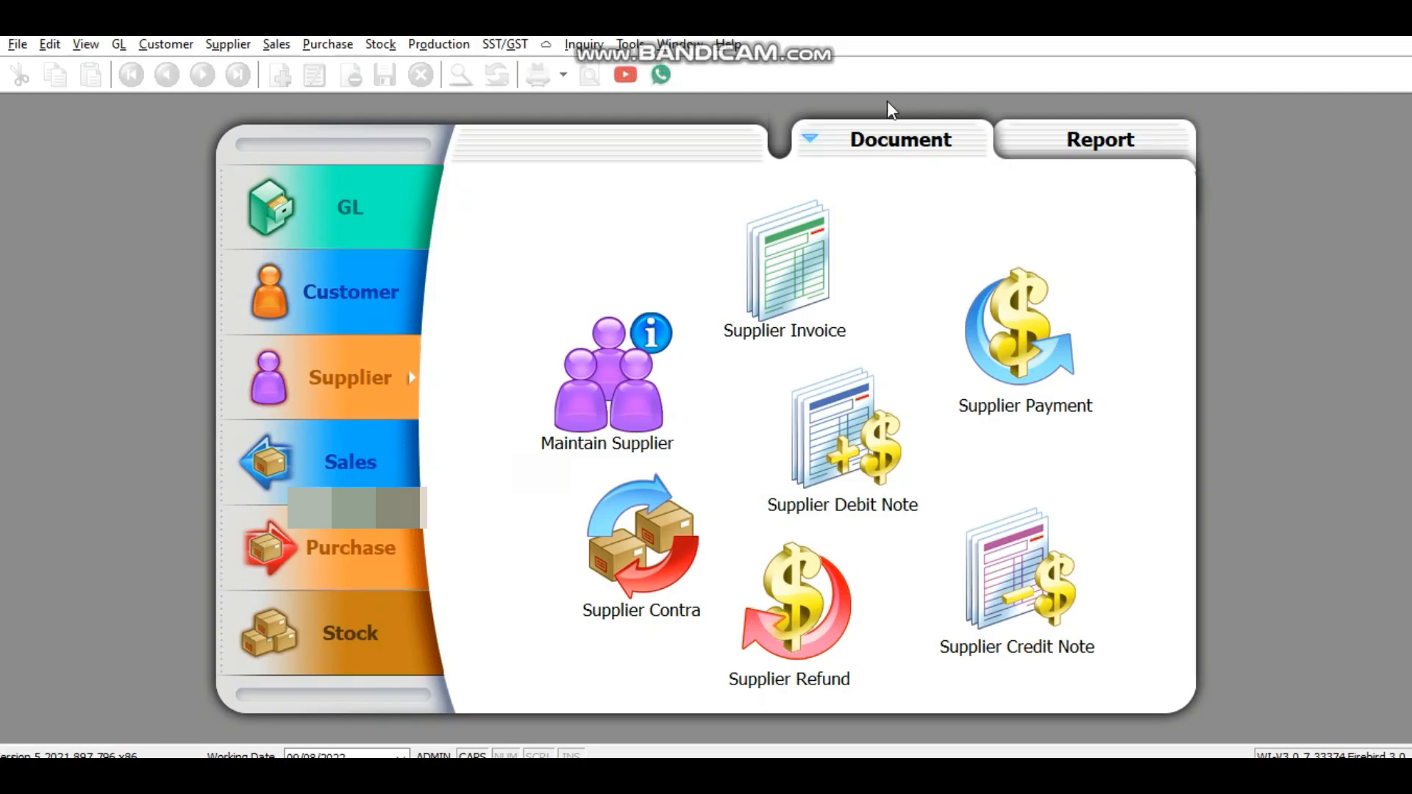
Step: Start a new supplier record from Maintain Supplier with control account 400-000
{"action": "left_click", "coordinate": [228, 45]}
{"action": "left_click", "coordinate": [237, 68]}
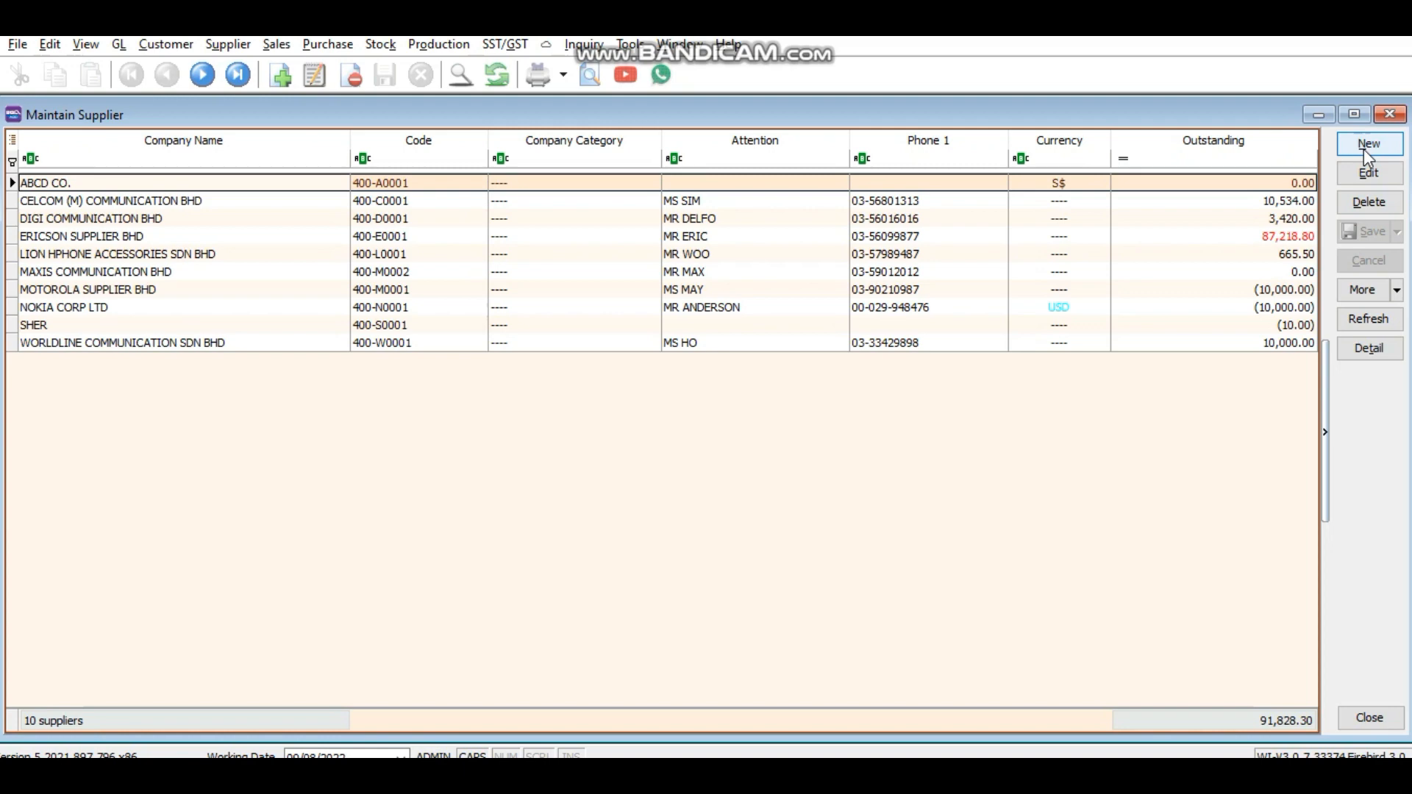
{"action": "left_click", "coordinate": [1367, 145]}
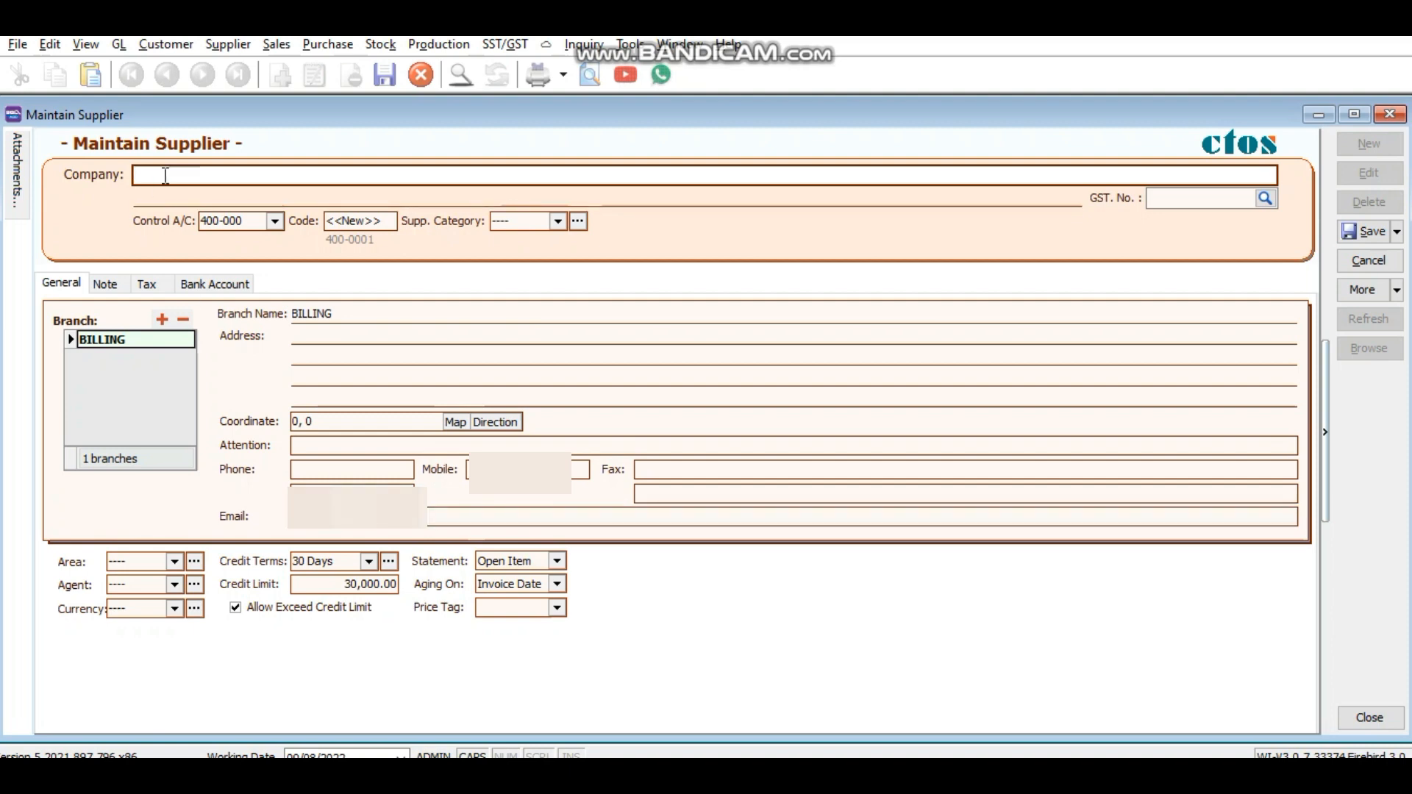
Step: Enter SUPP COMPANY as the company name and fill in its three-line Kuala Lumpur address
{"action": "type", "text": "supp"}
{"action": "type", "text": "SUPP M"}
{"action": "type", "text": "COMPAN"}
{"action": "type", "text": "Y"}
{"action": "left_click", "coordinate": [304, 326]}
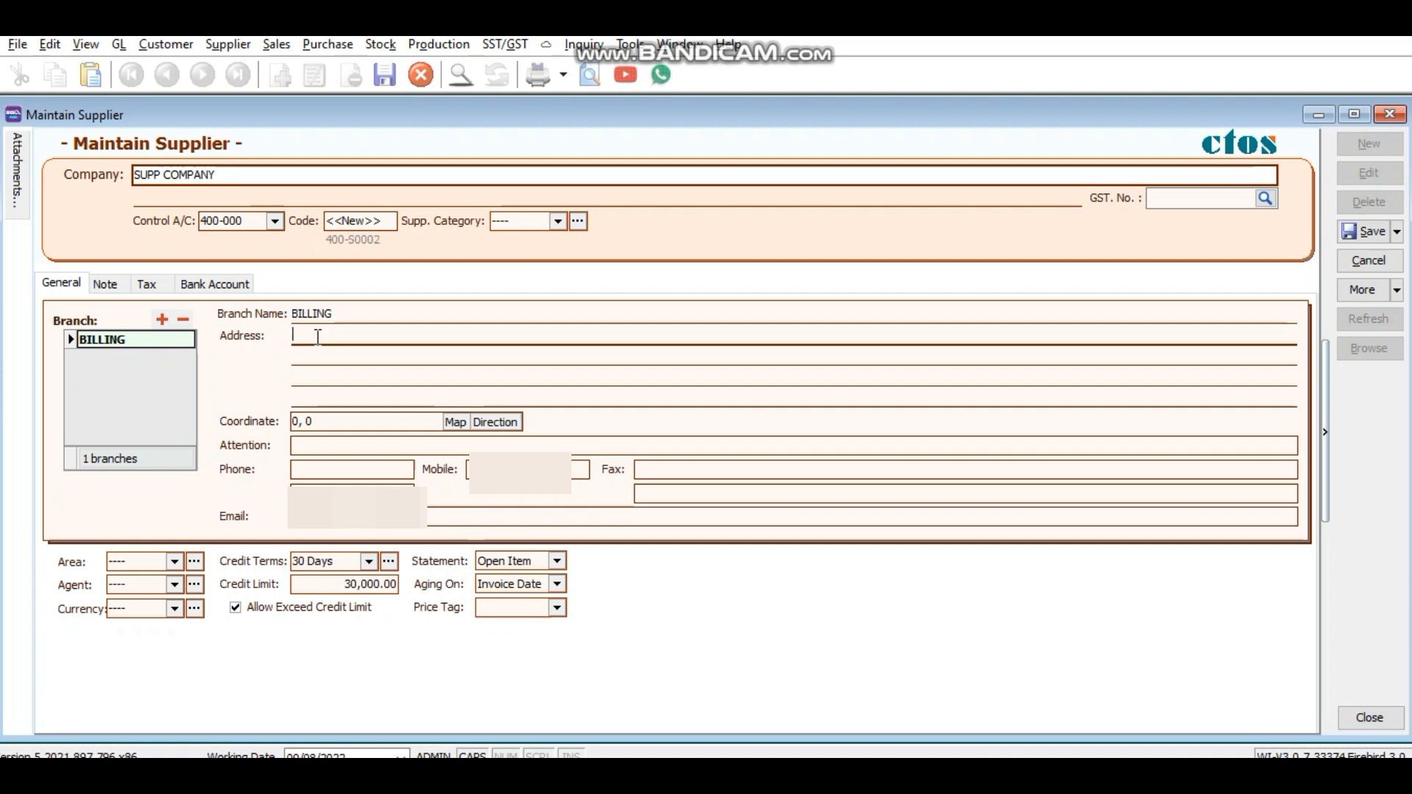
{"action": "left_click", "coordinate": [317, 336]}
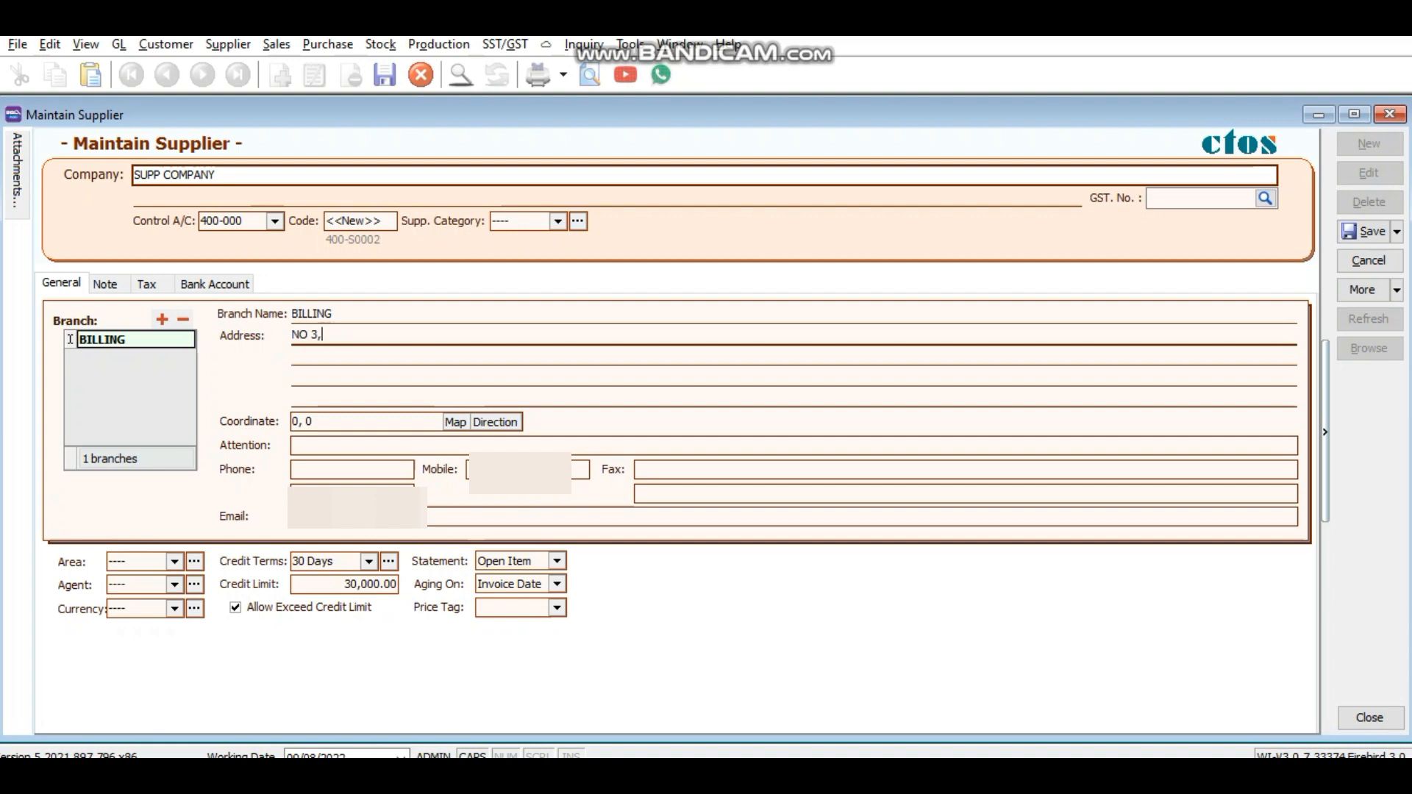
{"action": "left_click", "coordinate": [321, 349]}
{"action": "type", "text": "TAMA PANDAN JAYA"}
{"action": "left_click", "coordinate": [326, 379]}
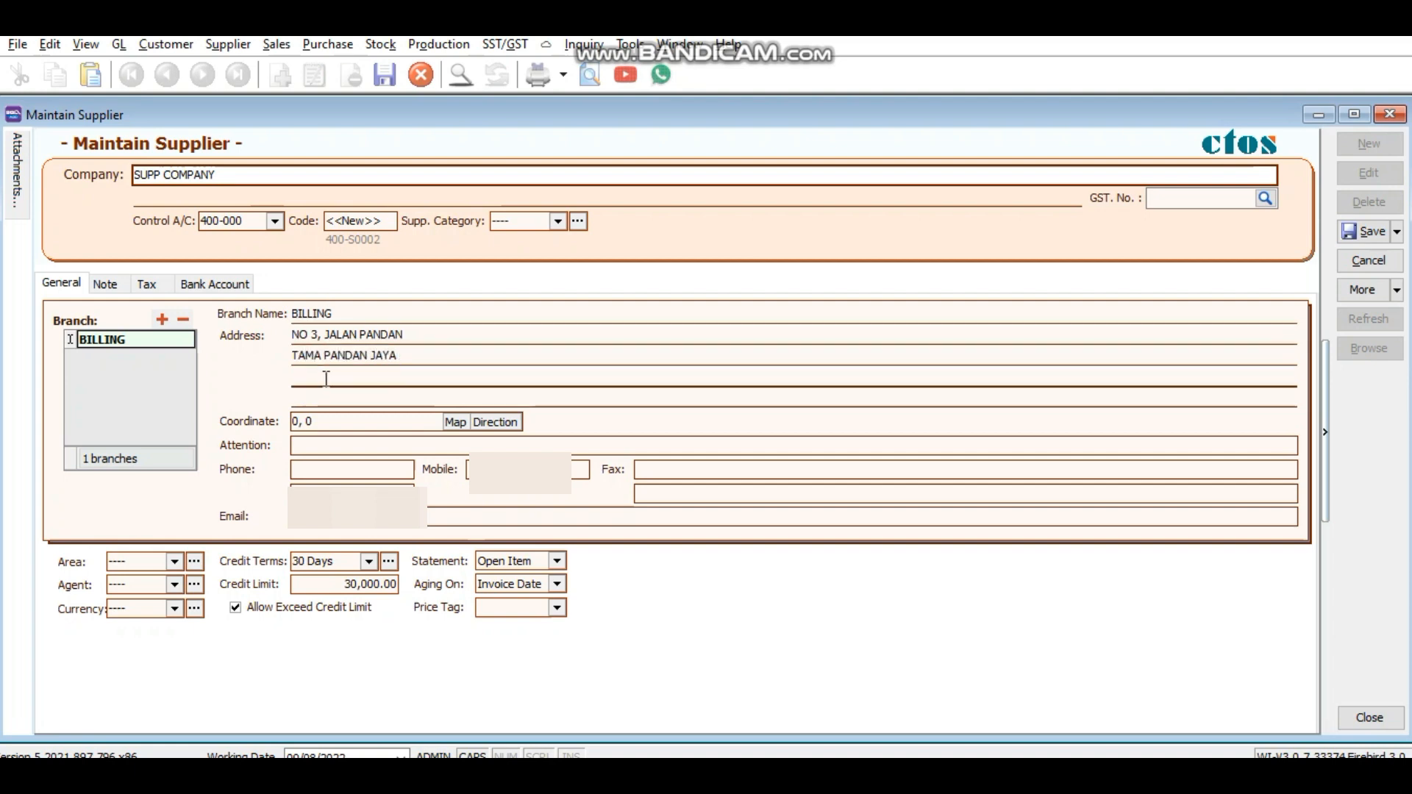
{"action": "type", "text": "52200"}
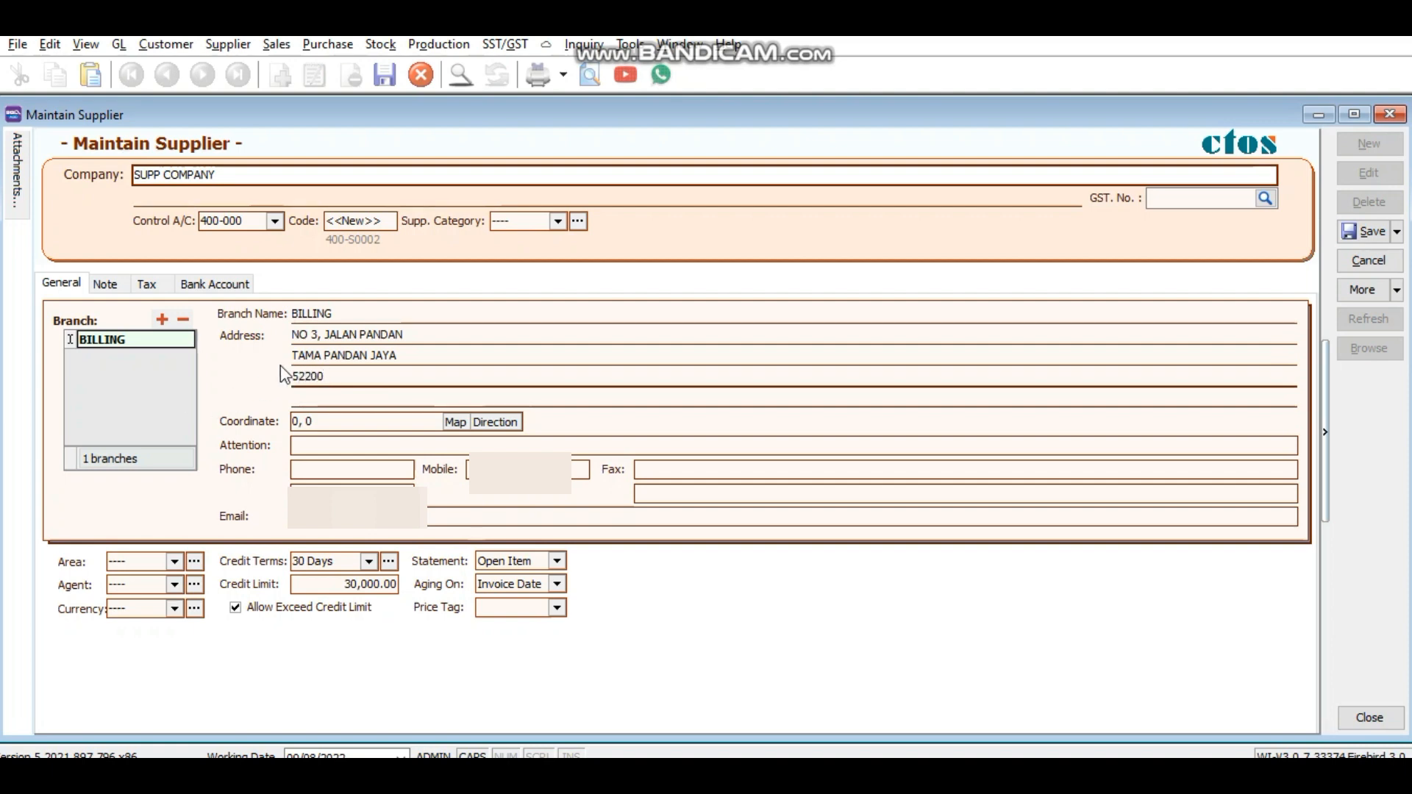
{"action": "type", "text": " KUALA LUMPUR"}
Step: Fill in the attention contact's name, the mobile number and the e-mail address
{"action": "left_click", "coordinate": [309, 445]}
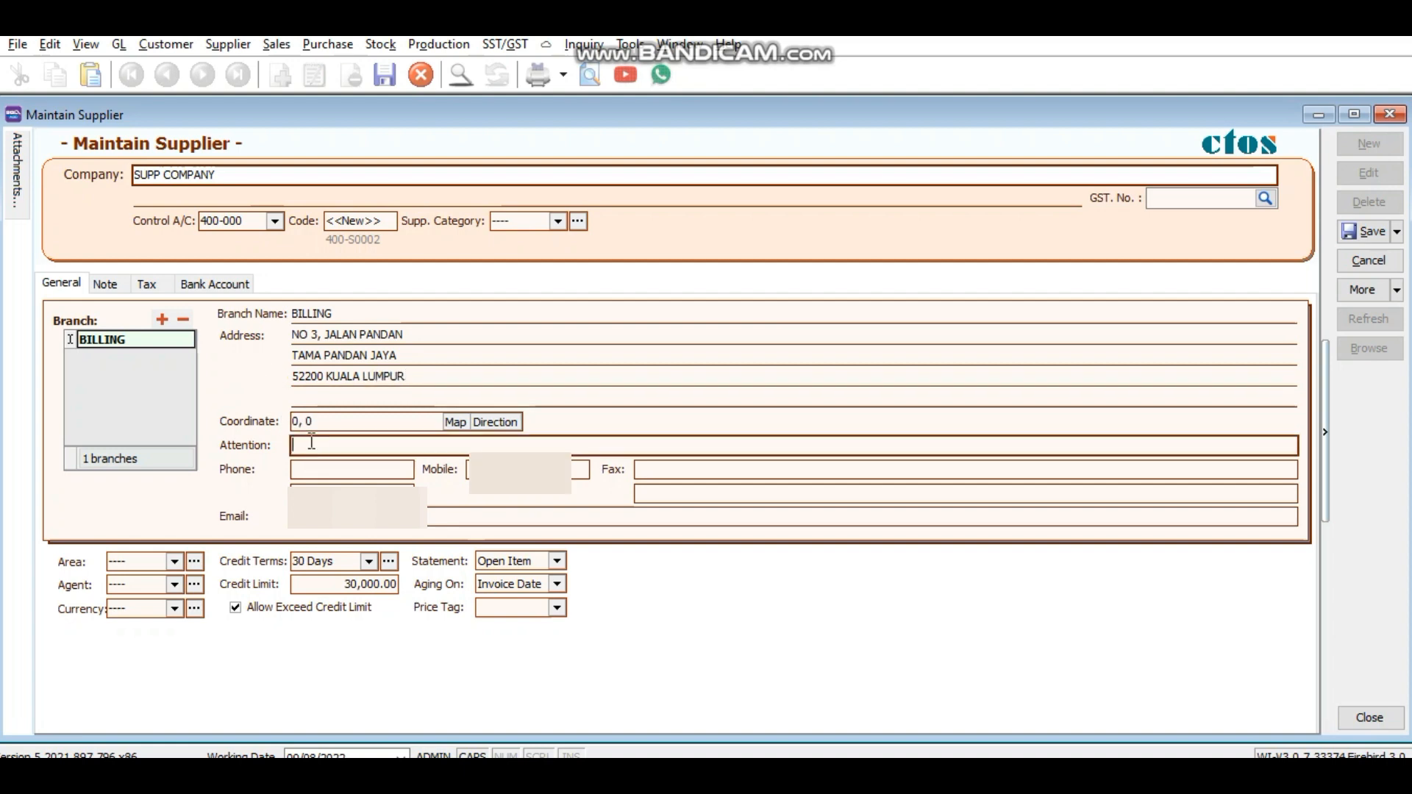
{"action": "type", "text": "MR. LOO"}
{"action": "left_click", "coordinate": [515, 475]}
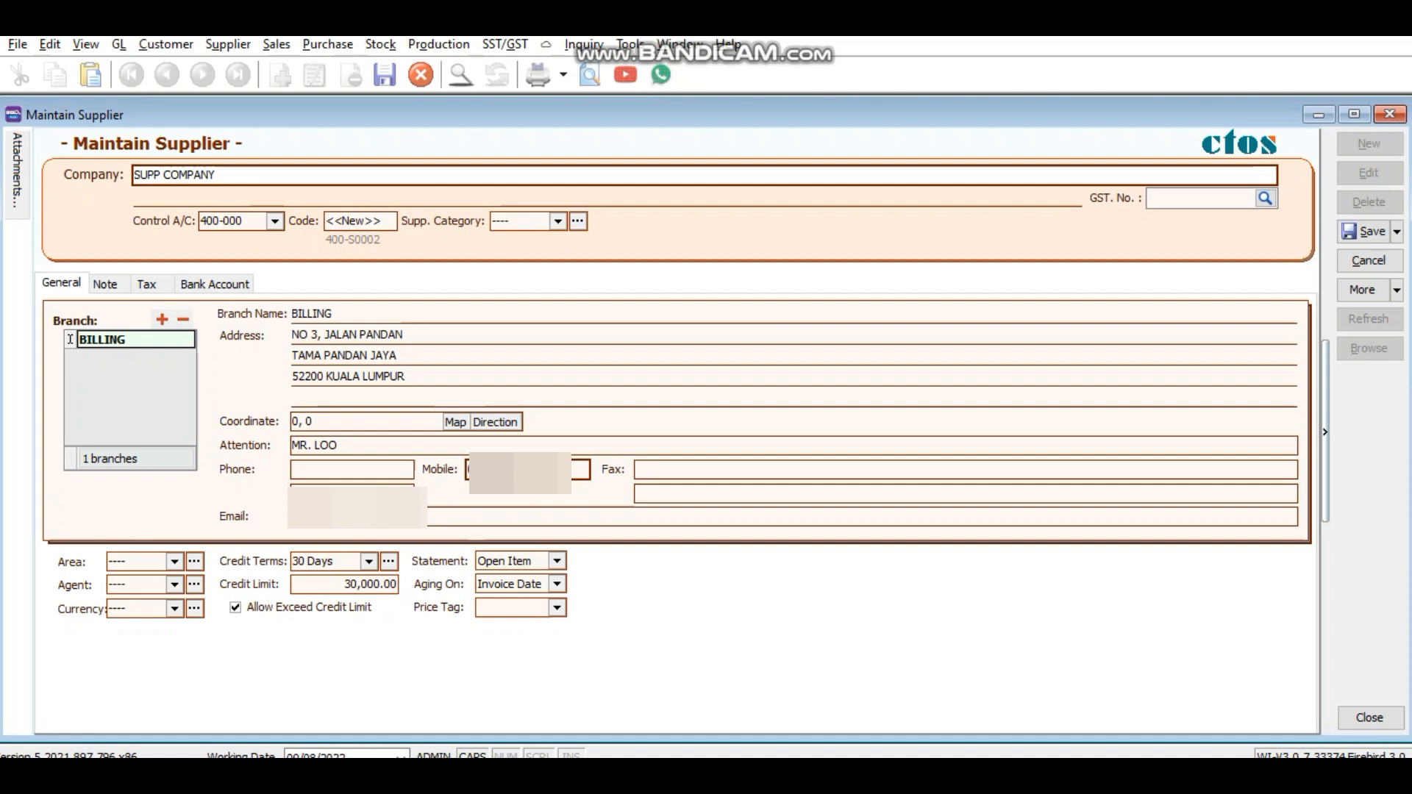
{"action": "left_click", "coordinate": [481, 519]}
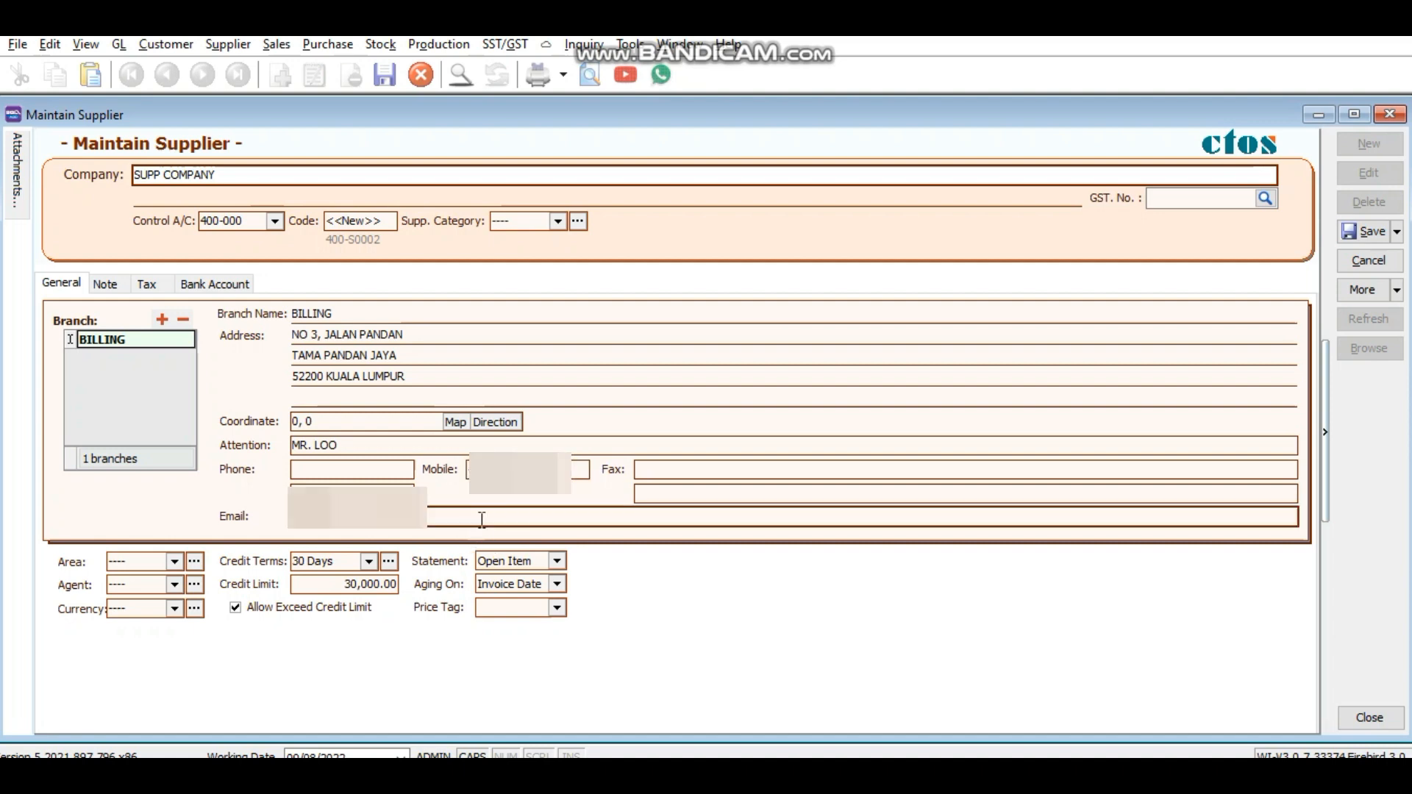
{"action": "key", "text": "Caps_Lock"}
{"action": "type", "text": "a"}
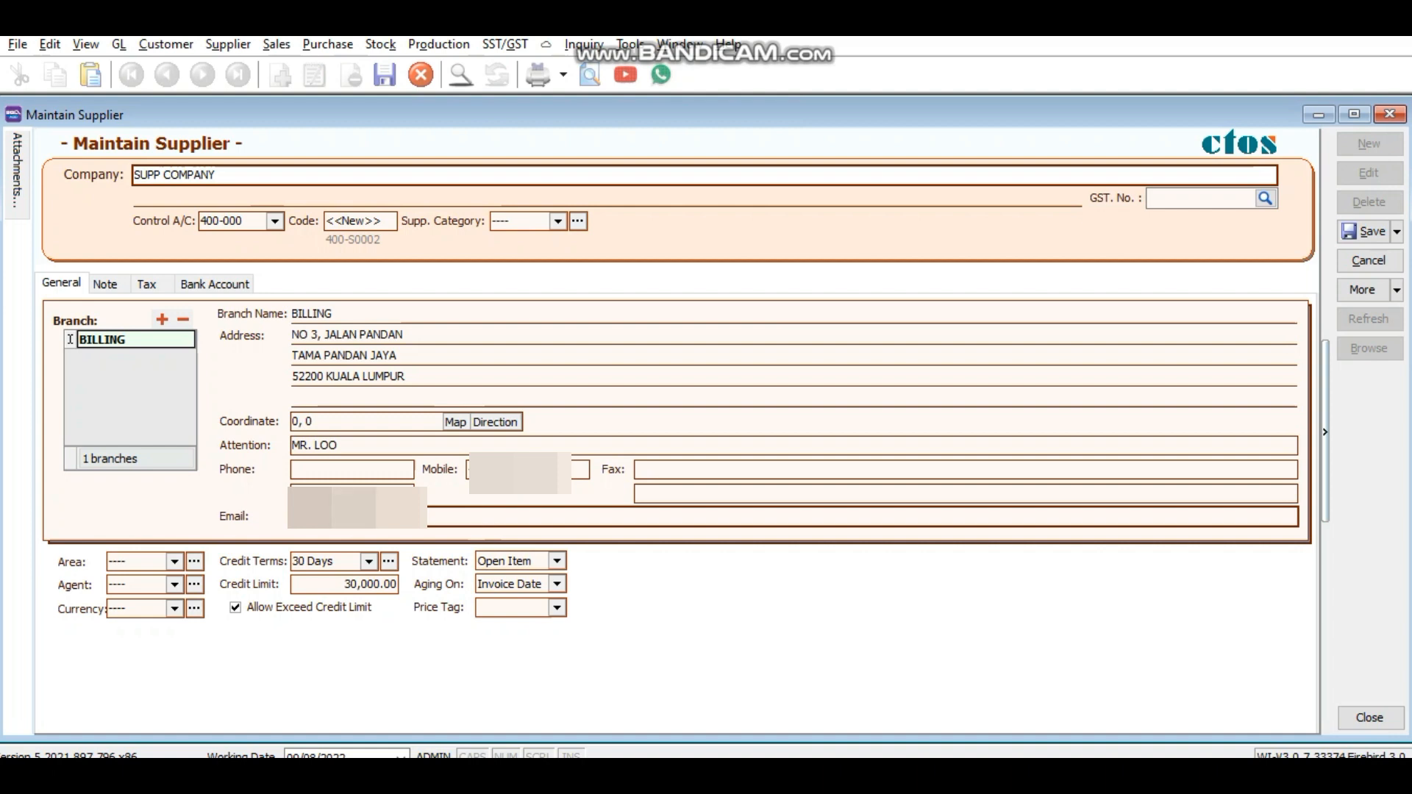
Step: Create a new area with code KL and description KL
{"action": "left_click", "coordinate": [175, 566]}
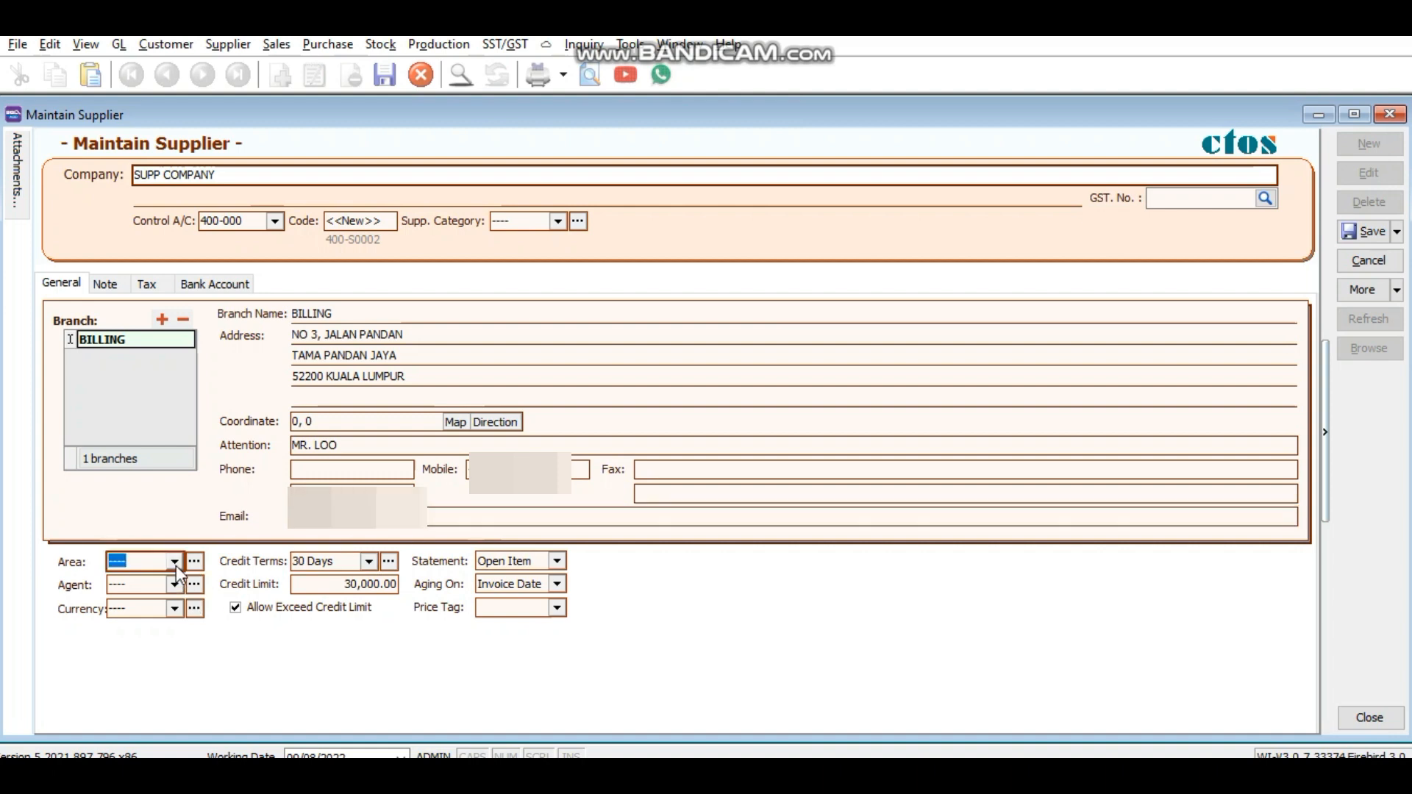
{"action": "left_click", "coordinate": [175, 562]}
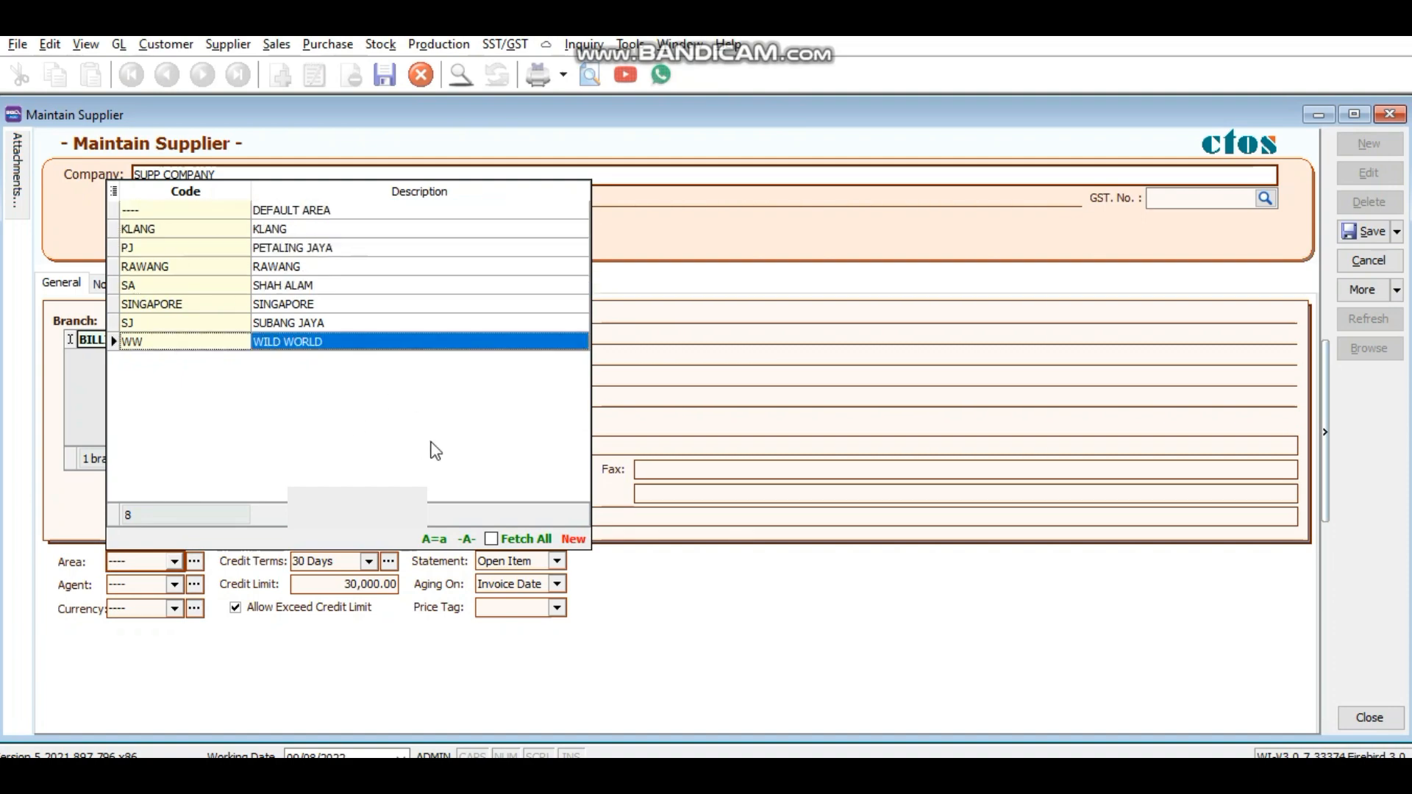
{"action": "left_click", "coordinate": [574, 539]}
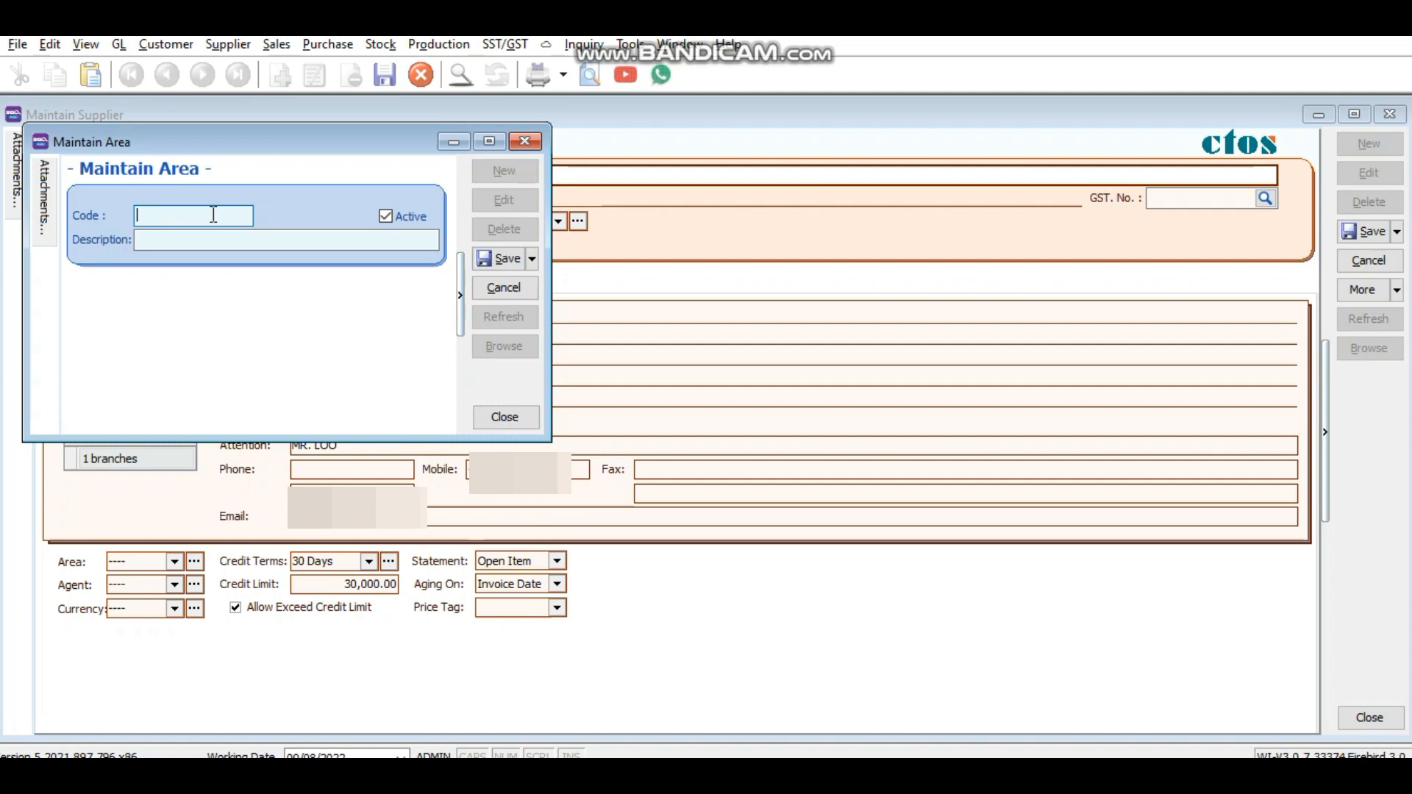
{"action": "type", "text": "KL"}
{"action": "left_click", "coordinate": [244, 241]}
{"action": "type", "text": "KL"}
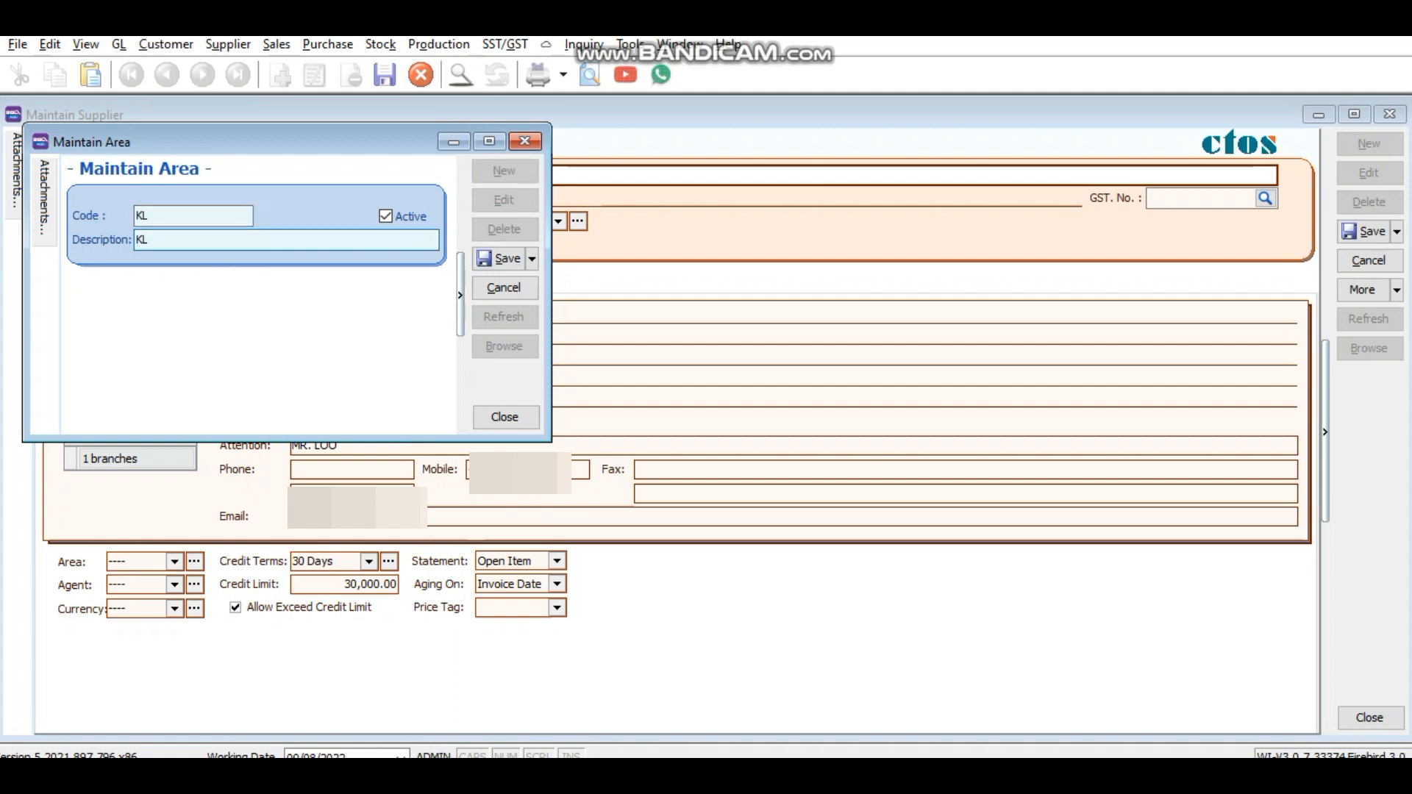
{"action": "left_click", "coordinate": [500, 259]}
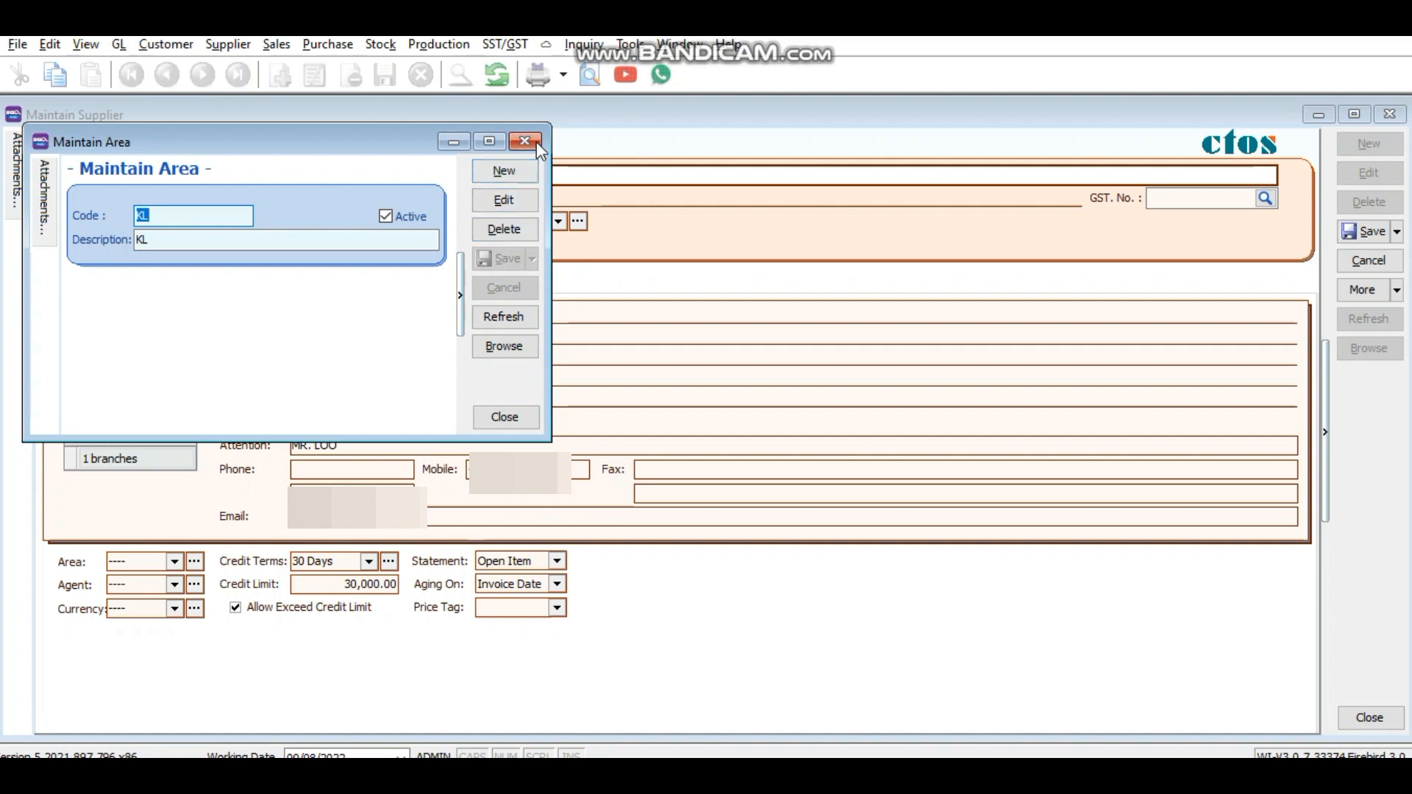
{"action": "left_click", "coordinate": [540, 149]}
Step: Set the supplier's area to KL and assign a sales agent
{"action": "left_click", "coordinate": [172, 562]}
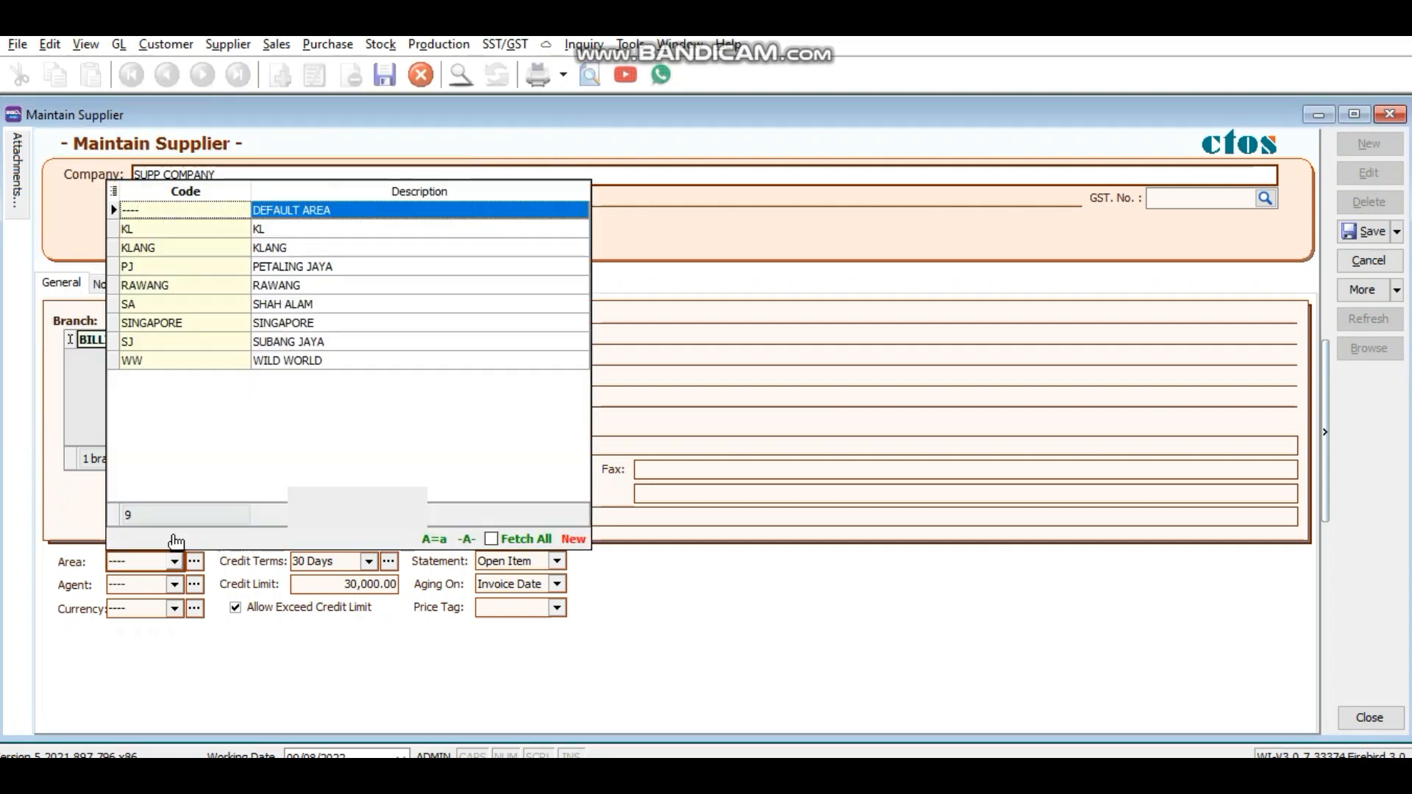
{"action": "left_click", "coordinate": [224, 229]}
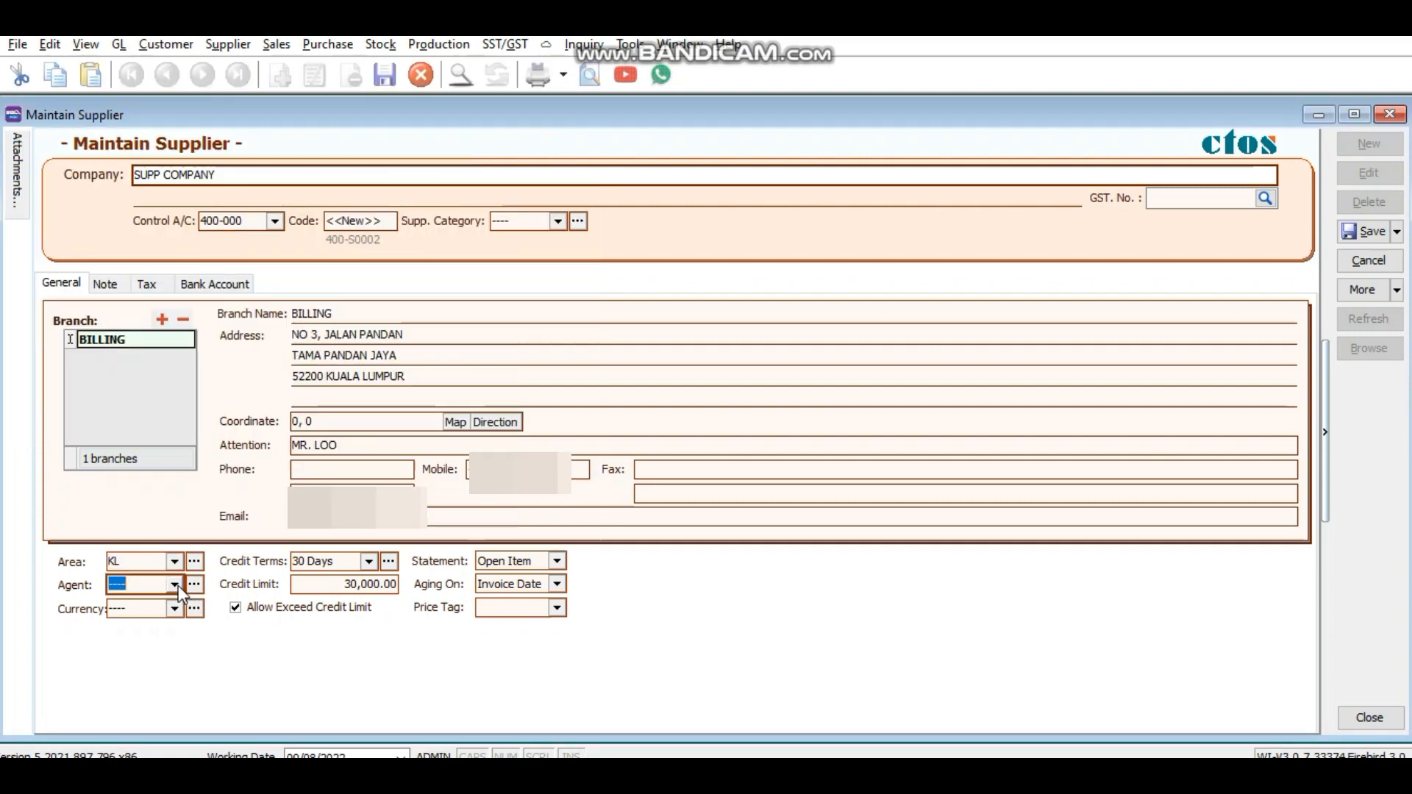
{"action": "left_click", "coordinate": [175, 586]}
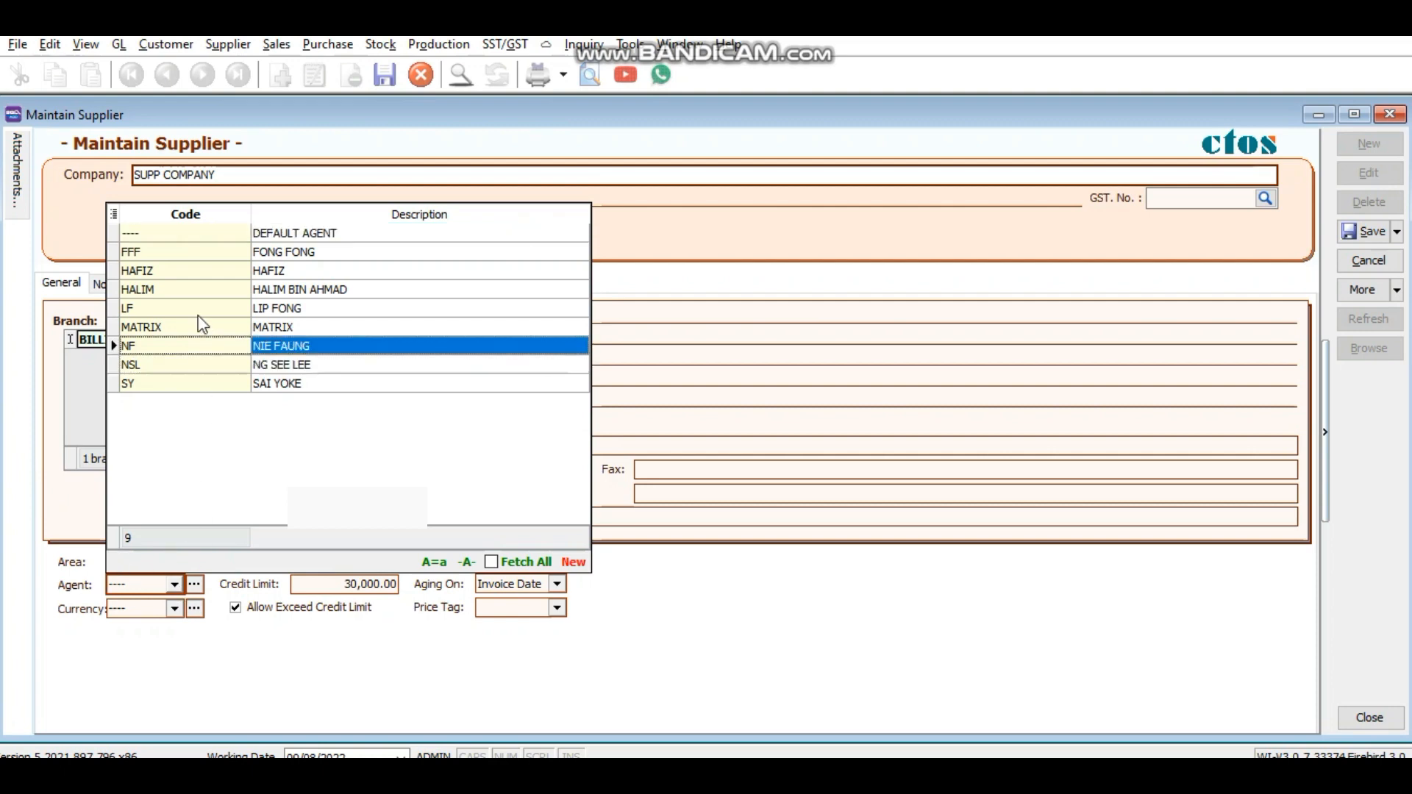
{"action": "left_click", "coordinate": [186, 296]}
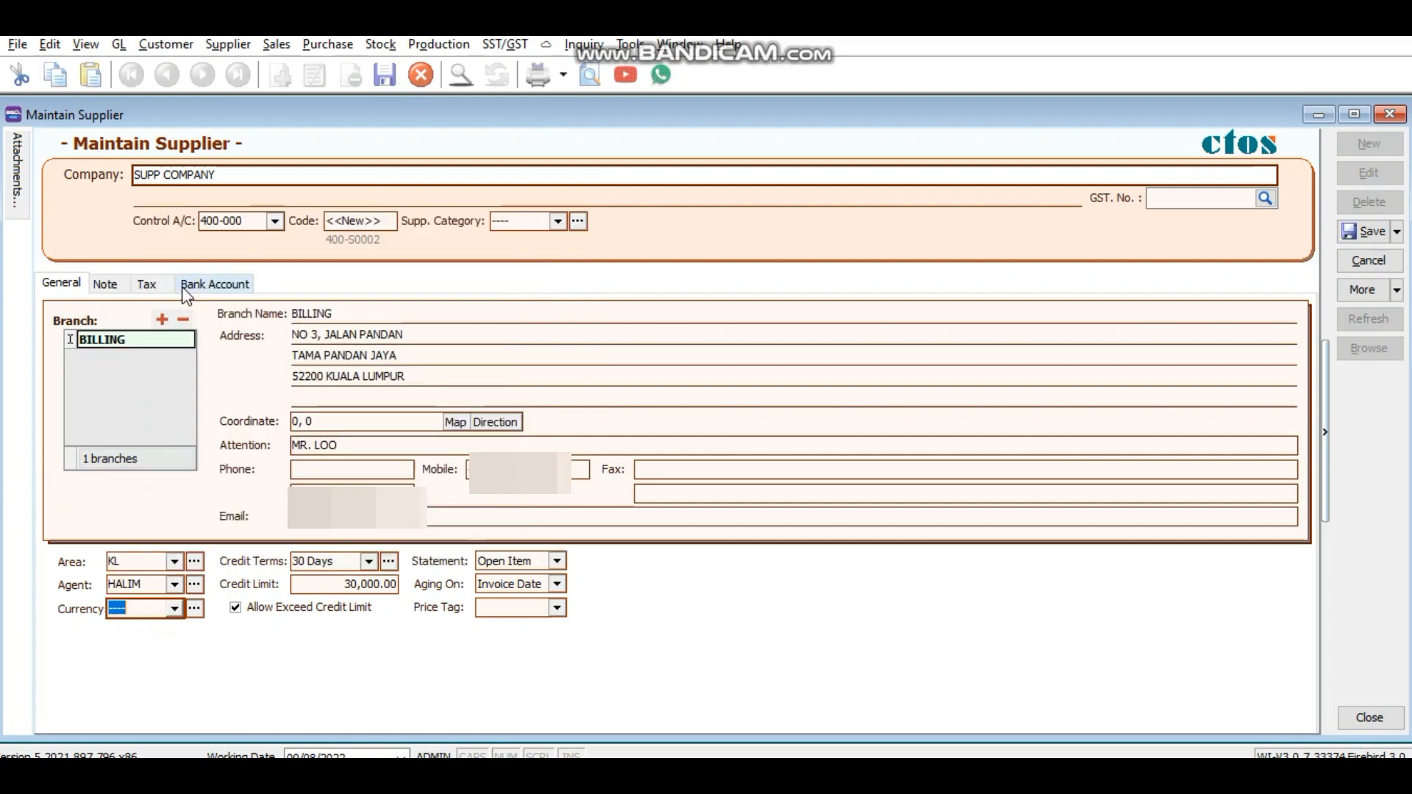
Step: Keep default currency, 30 Days credit terms and Open Item statement, then save the supplier
{"action": "left_click", "coordinate": [176, 610]}
{"action": "left_click", "coordinate": [298, 259]}
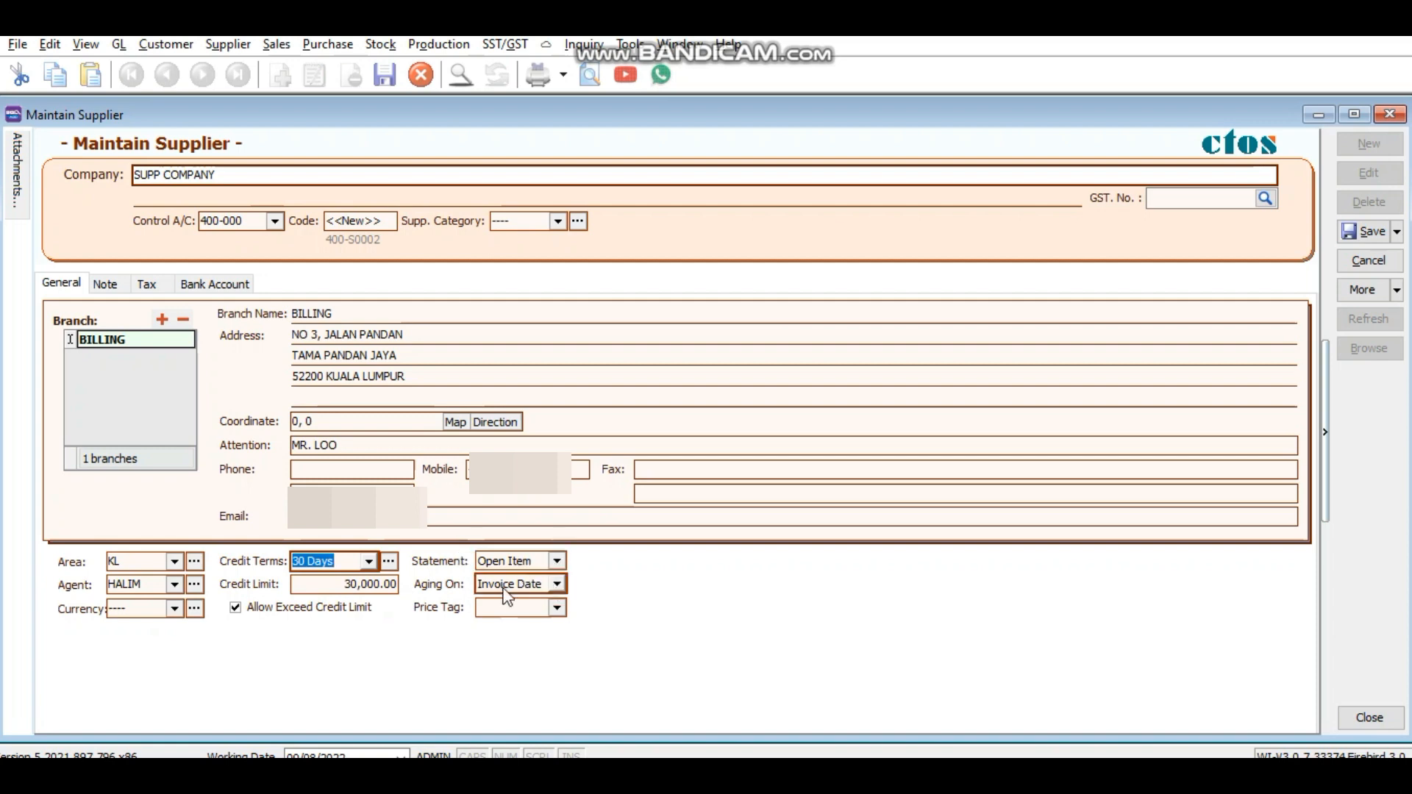
{"action": "left_click", "coordinate": [370, 562]}
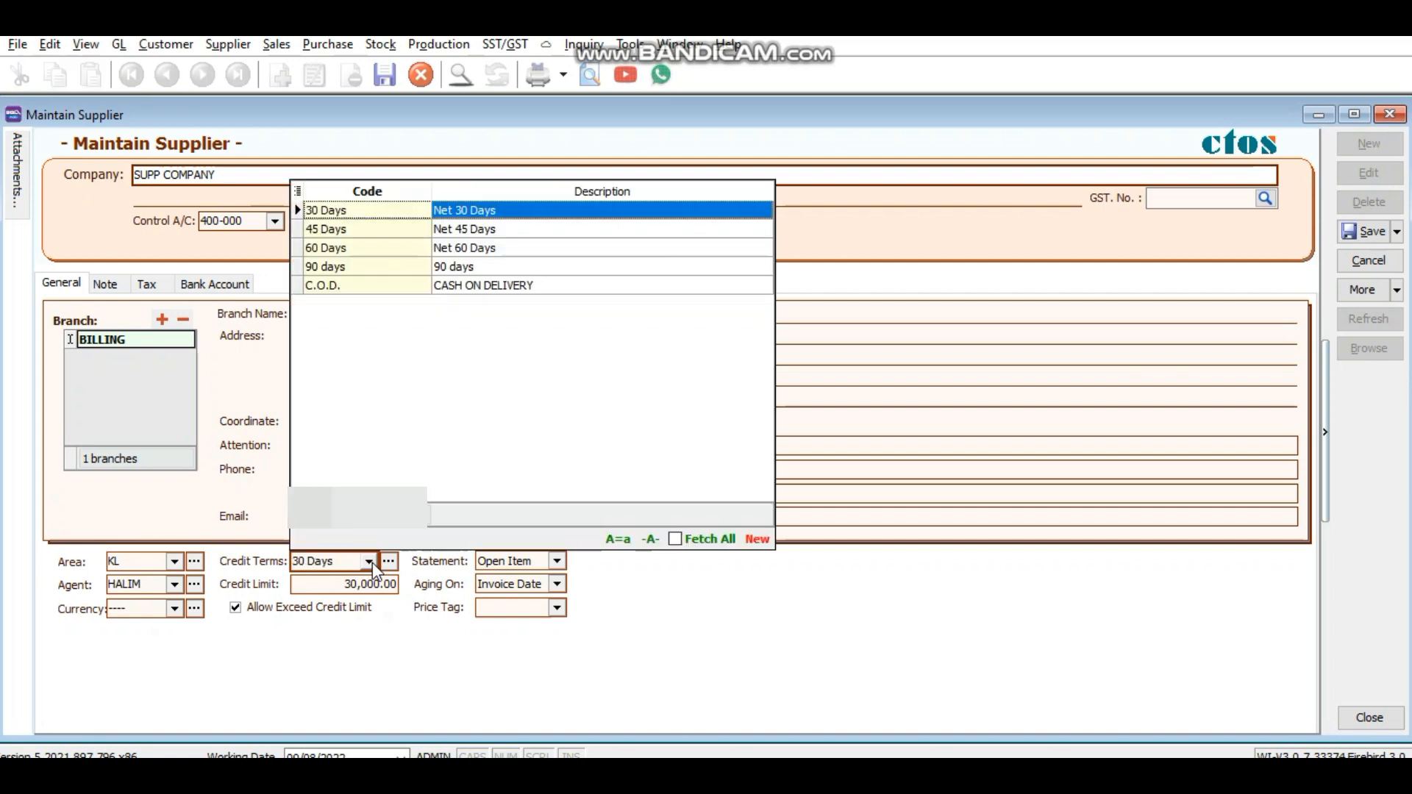
{"action": "left_click", "coordinate": [407, 213]}
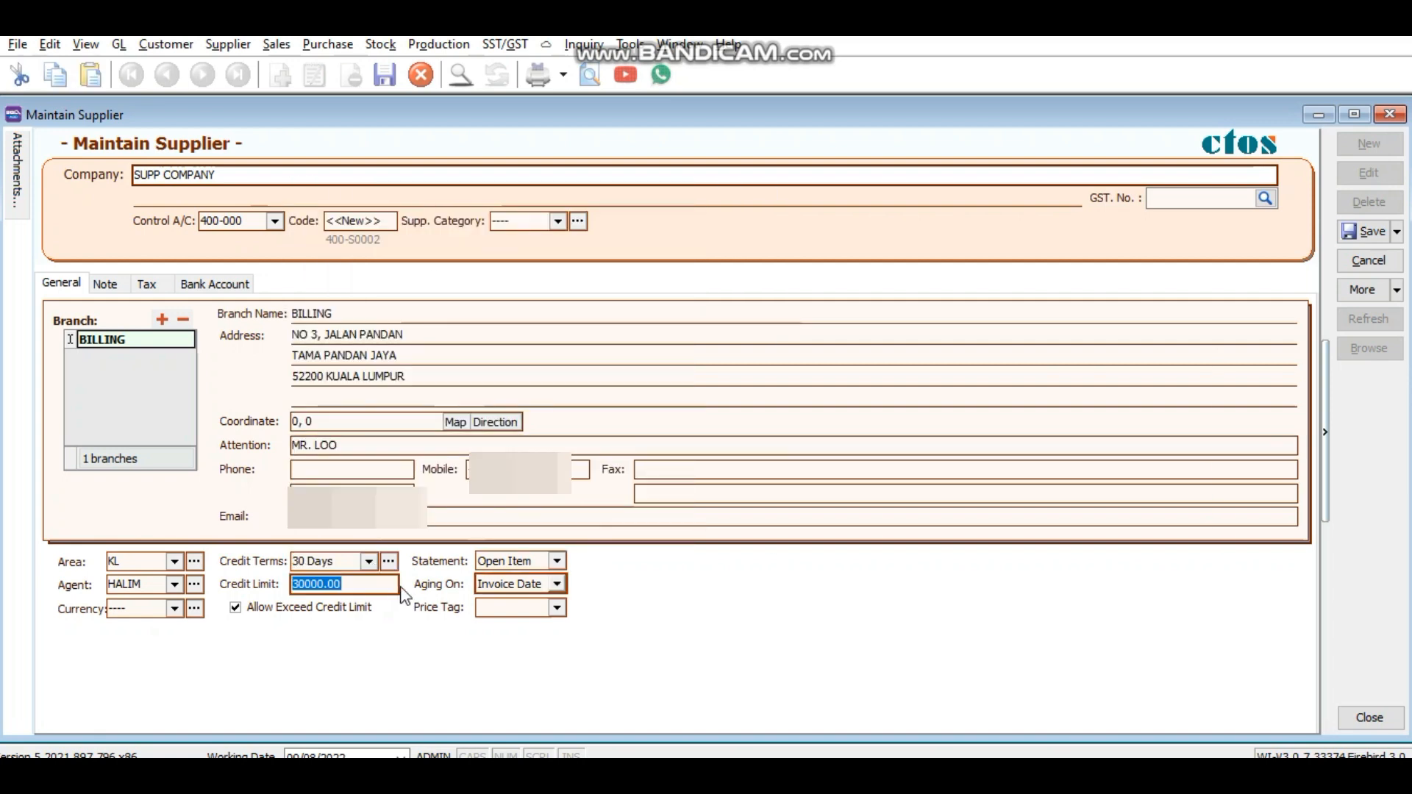
{"action": "left_click", "coordinate": [561, 562]}
{"action": "left_click", "coordinate": [536, 596]}
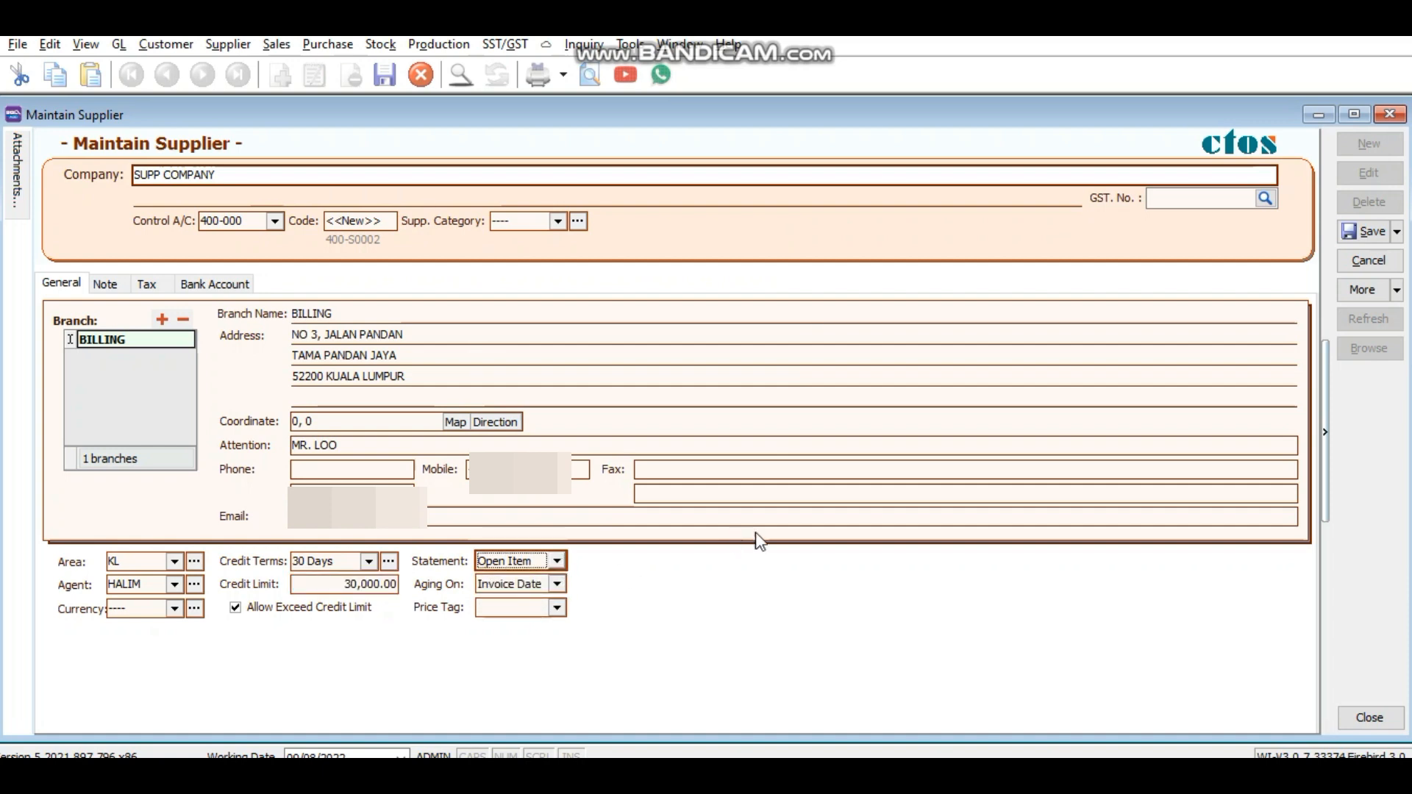
{"action": "left_click", "coordinate": [1357, 232]}
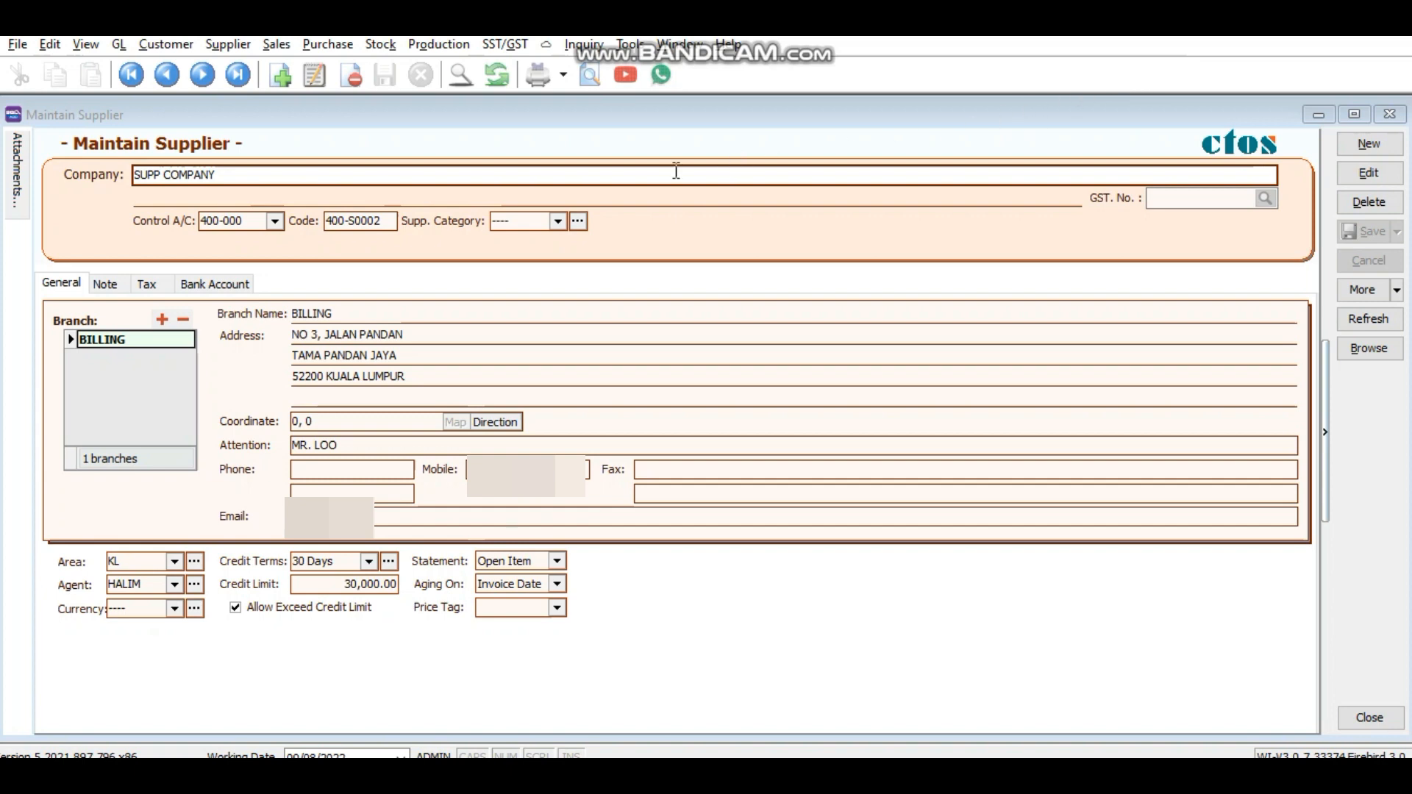
Step: Review the supplier's note, tax and empty bank account details
{"action": "left_click", "coordinate": [115, 285]}
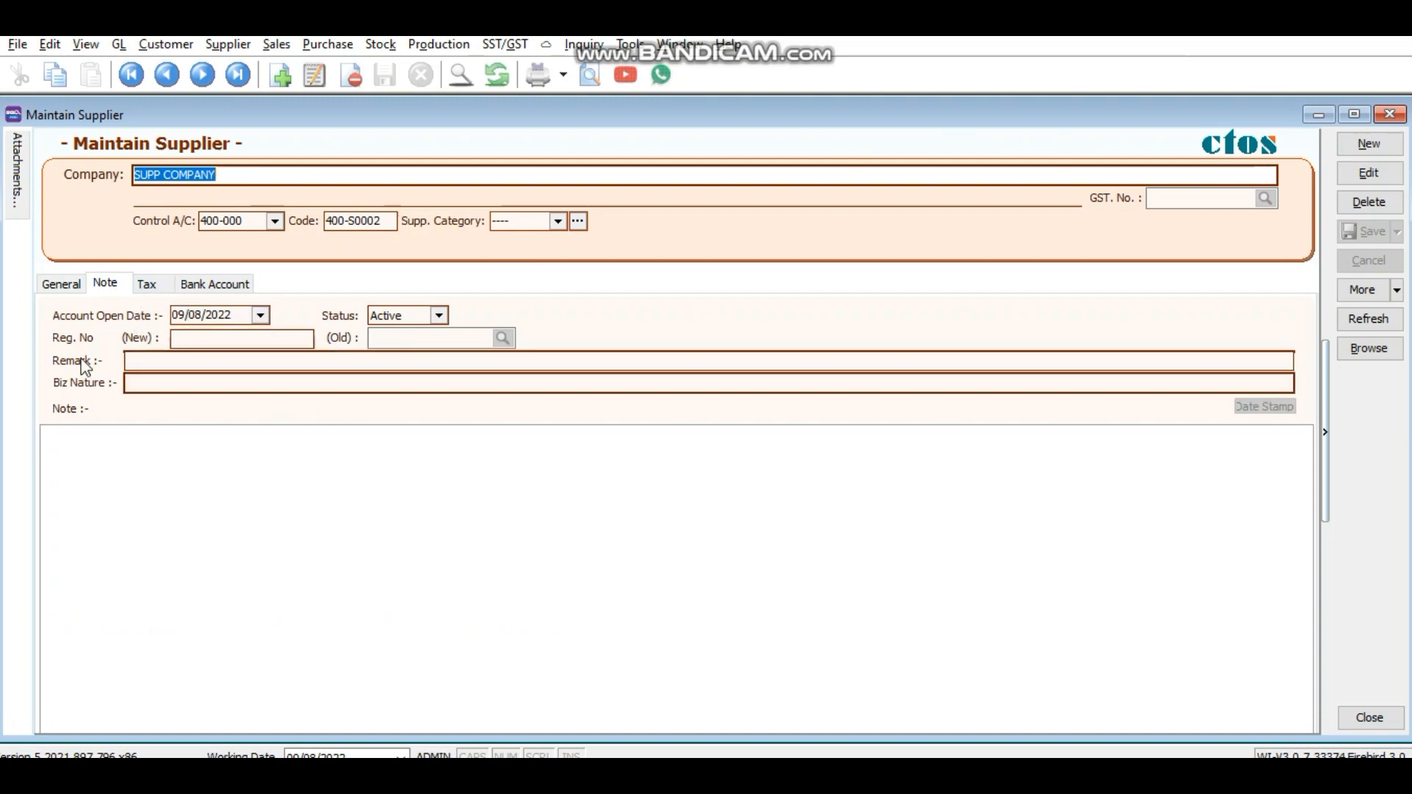
{"action": "left_click", "coordinate": [153, 285]}
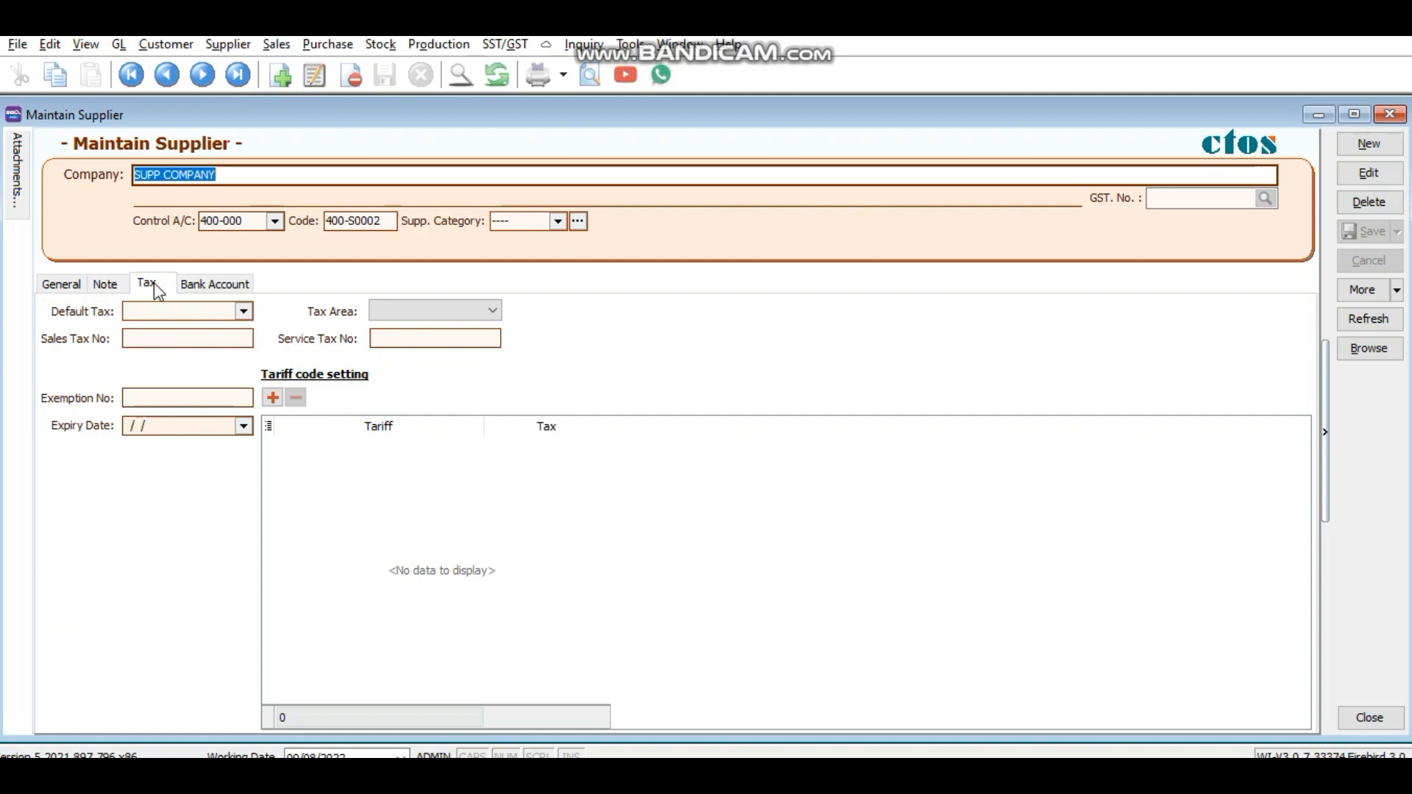
{"action": "left_click", "coordinate": [209, 287]}
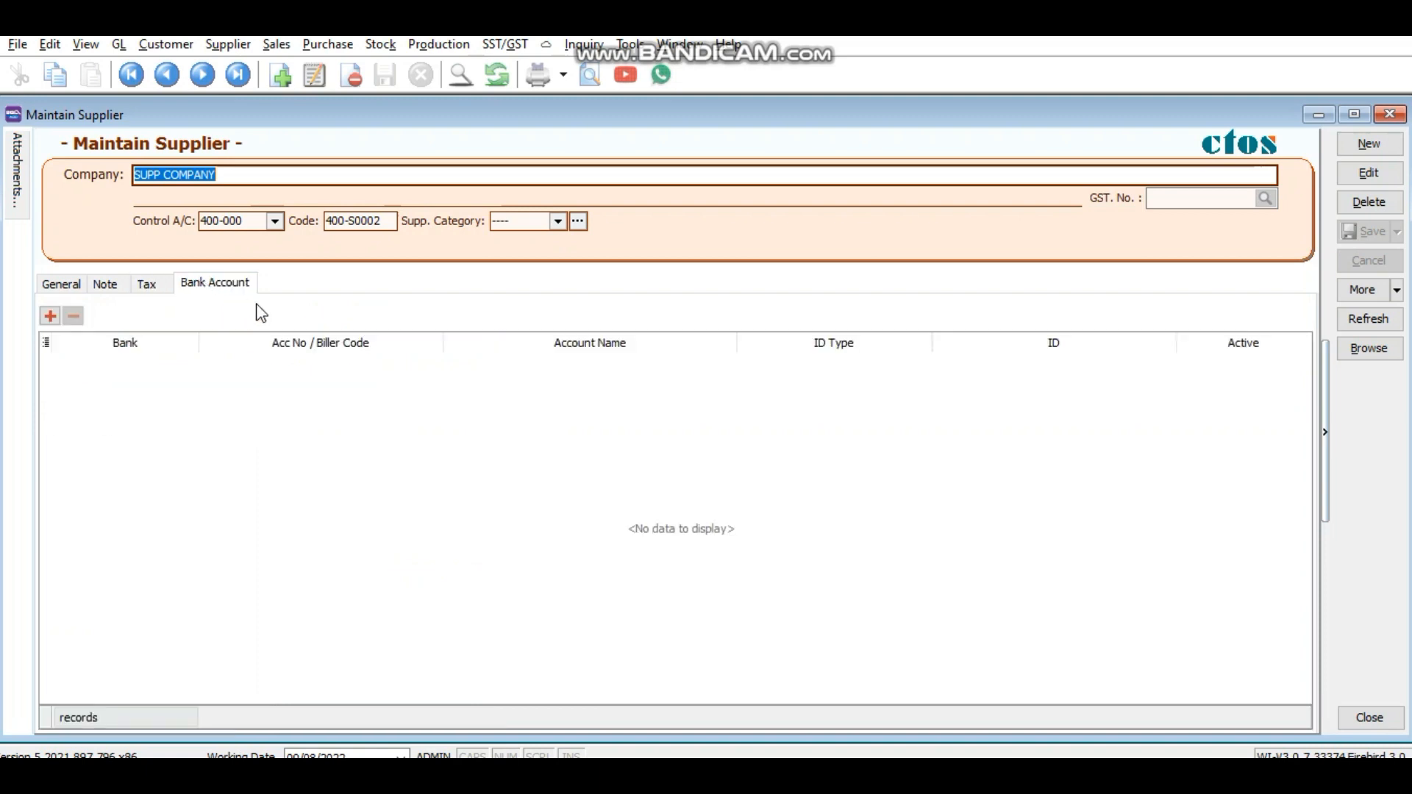